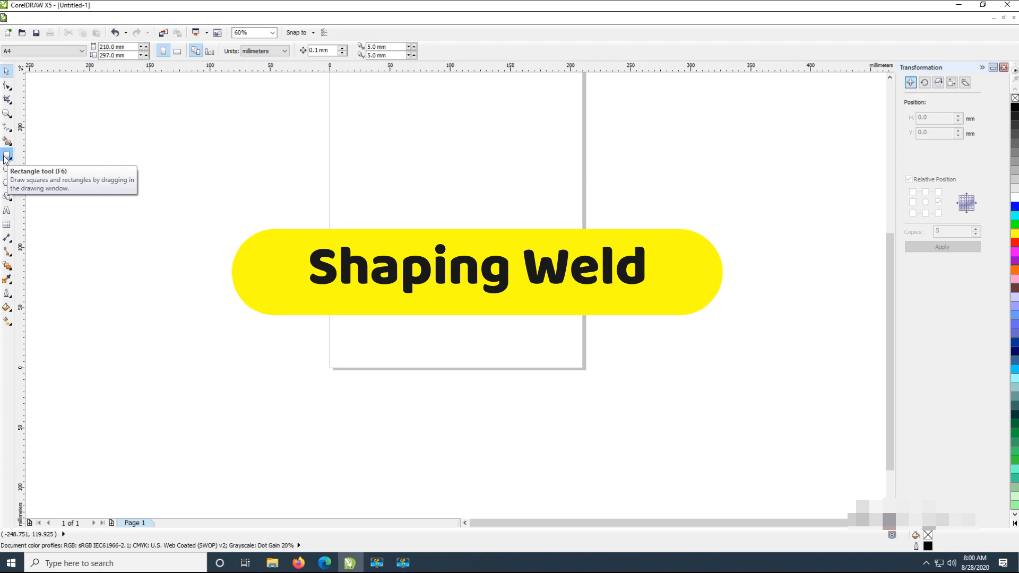
Step: Draw a rectangle about 53 mm wide in the page's upper-left area and reduce its height to about 31 mm
{"action": "left_click", "coordinate": [6, 155]}
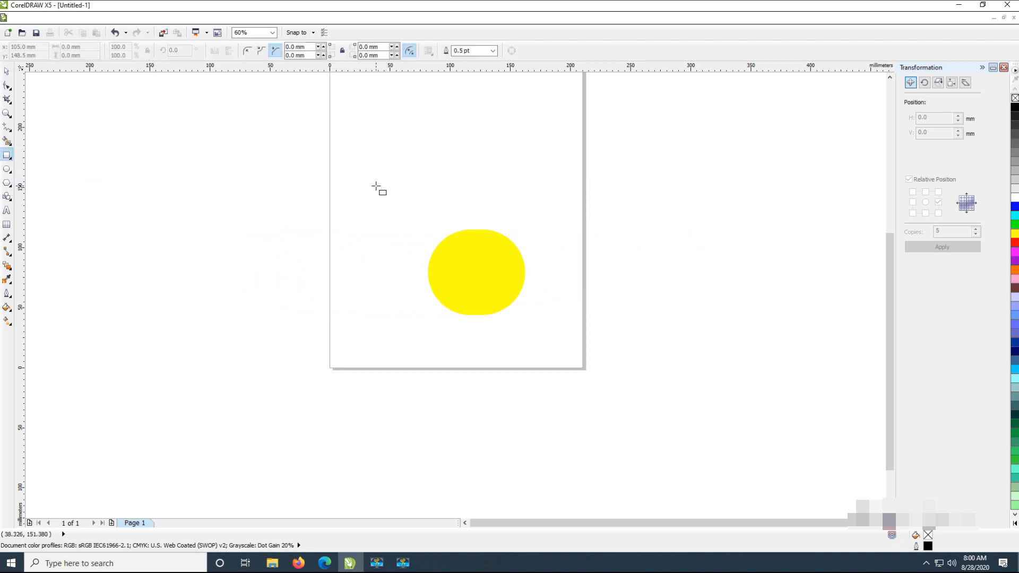
{"action": "left_click_drag", "start_coordinate": [893, 276], "coordinate": [888, 216]}
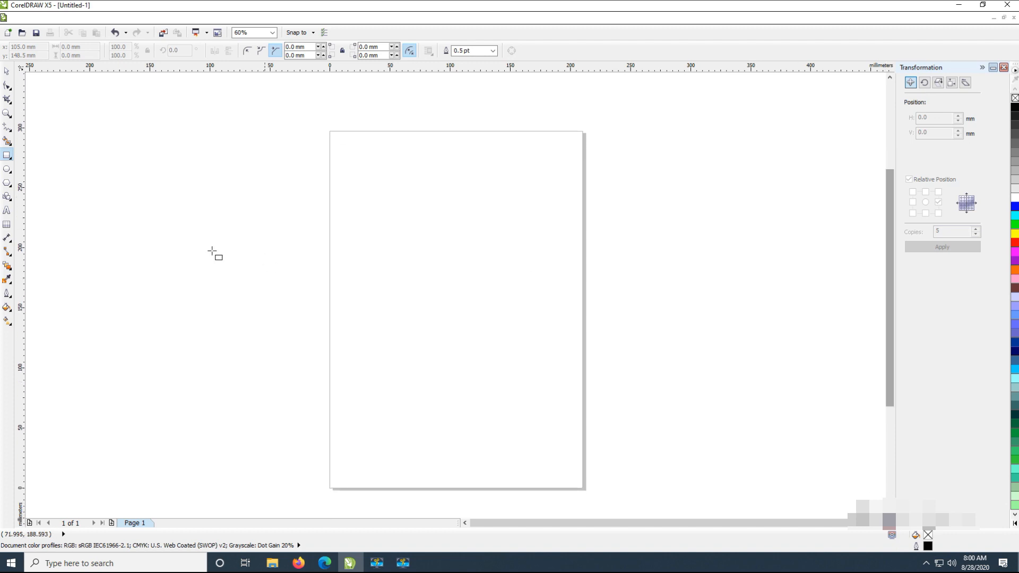
{"action": "left_click_drag", "start_coordinate": [365, 224], "coordinate": [430, 280]}
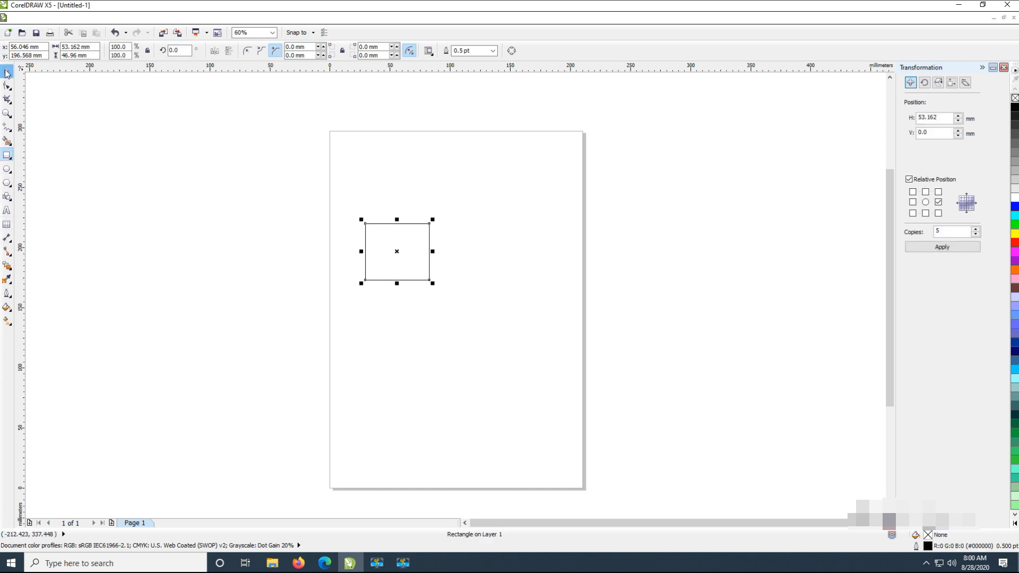
{"action": "left_click", "coordinate": [7, 73]}
{"action": "left_click_drag", "start_coordinate": [397, 282], "coordinate": [396, 263]}
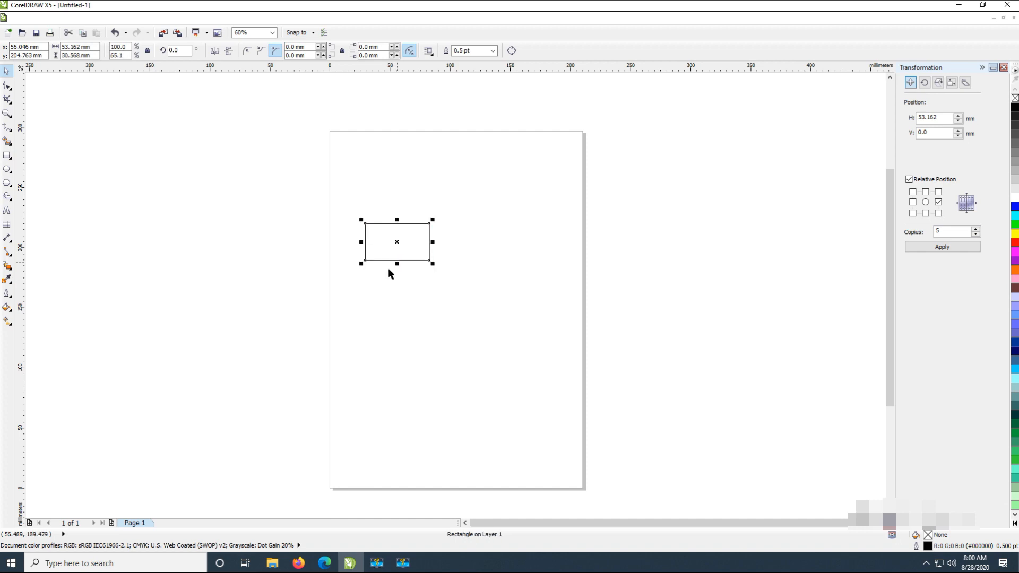
Step: Draw a five-sided polygon about 85 mm wide and high, overlapping the rectangle's right end
{"action": "left_click", "coordinate": [11, 183]}
{"action": "left_click_drag", "start_coordinate": [401, 186], "coordinate": [501, 291]}
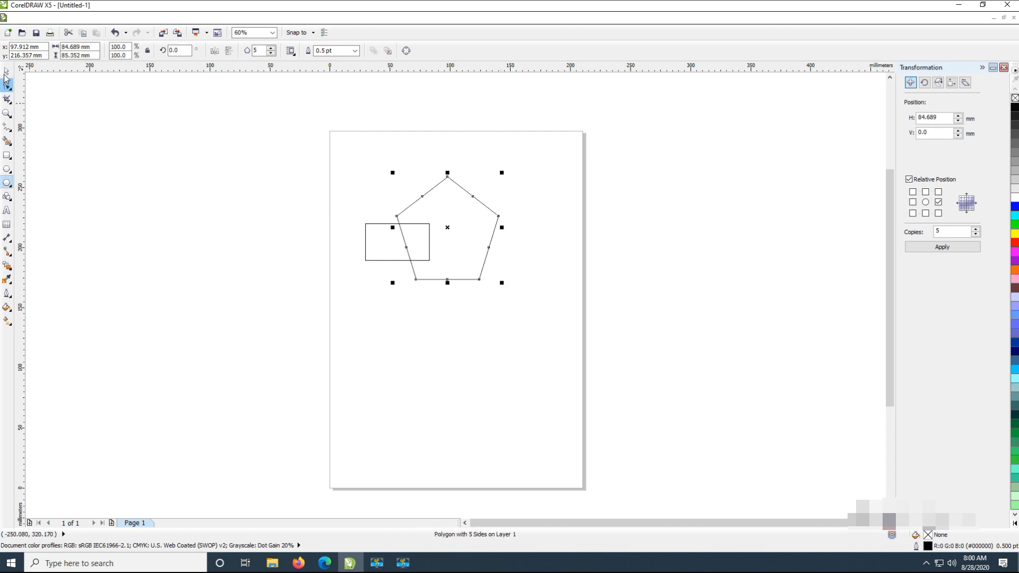
{"action": "left_click", "coordinate": [5, 74]}
{"action": "left_click", "coordinate": [409, 334]}
Step: Move the rectangle up and stretch it wider, and shift the polygon up so that it still overlaps the rectangle's right end
{"action": "left_click", "coordinate": [429, 233]}
{"action": "left_click_drag", "start_coordinate": [361, 244], "coordinate": [365, 217]}
{"action": "left_click", "coordinate": [360, 244]}
{"action": "left_click", "coordinate": [539, 275]}
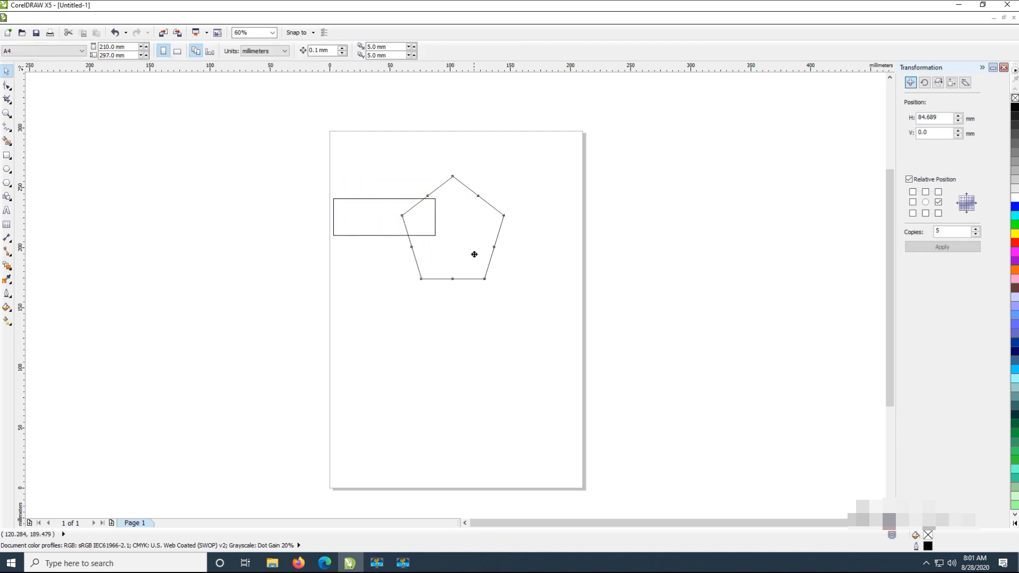
{"action": "left_click_drag", "start_coordinate": [473, 254], "coordinate": [475, 232]}
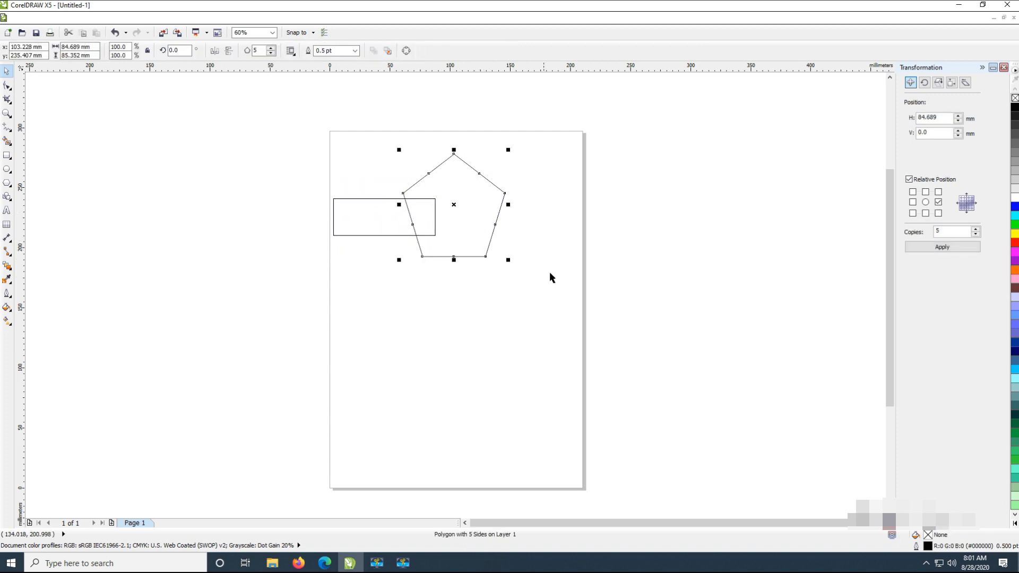
{"action": "left_click", "coordinate": [550, 273]}
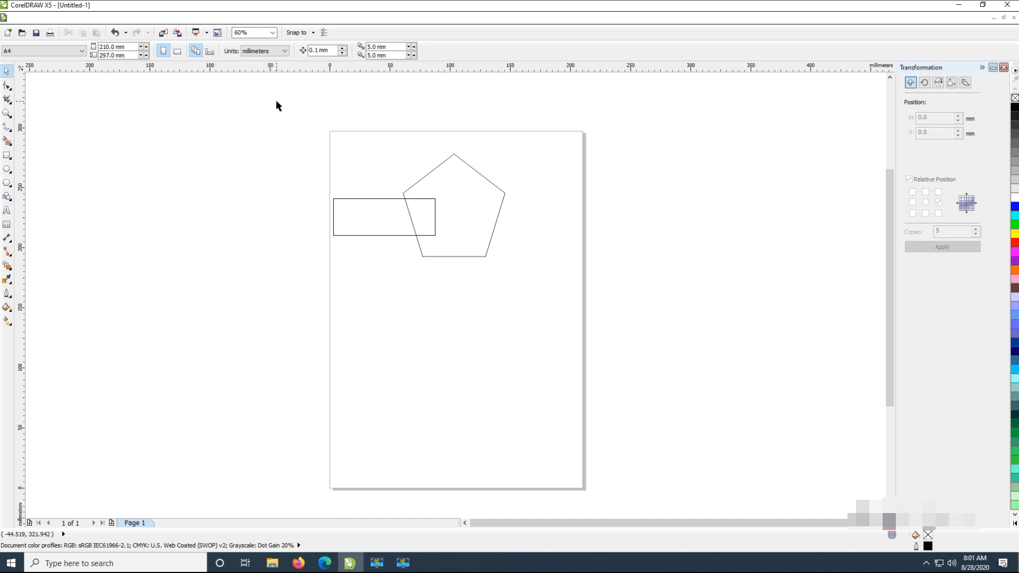
Step: Weld the rectangle and the polygon into a single shape
{"action": "left_click_drag", "start_coordinate": [272, 96], "coordinate": [543, 298]}
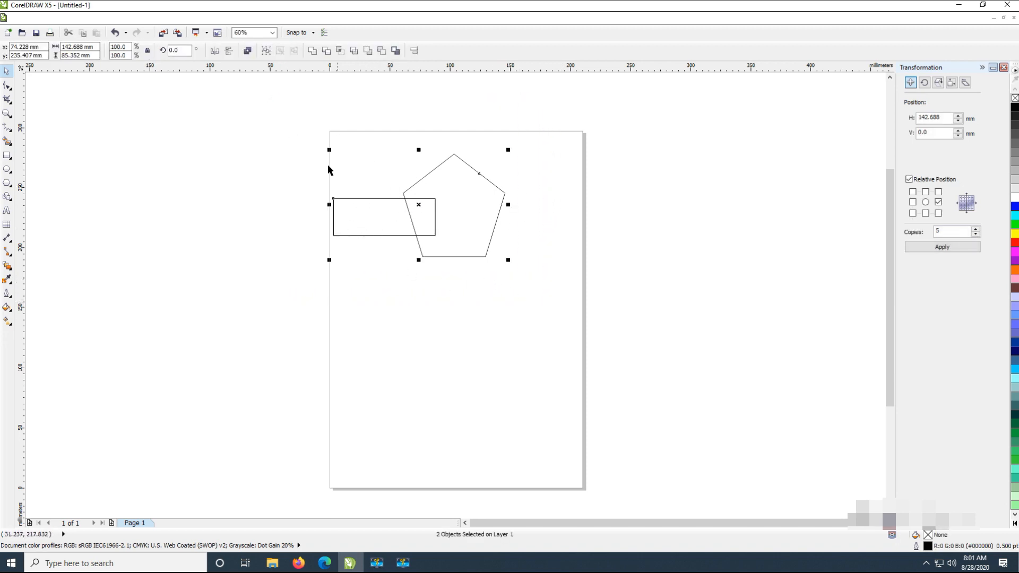
{"action": "left_click_drag", "start_coordinate": [307, 117], "coordinate": [571, 307]}
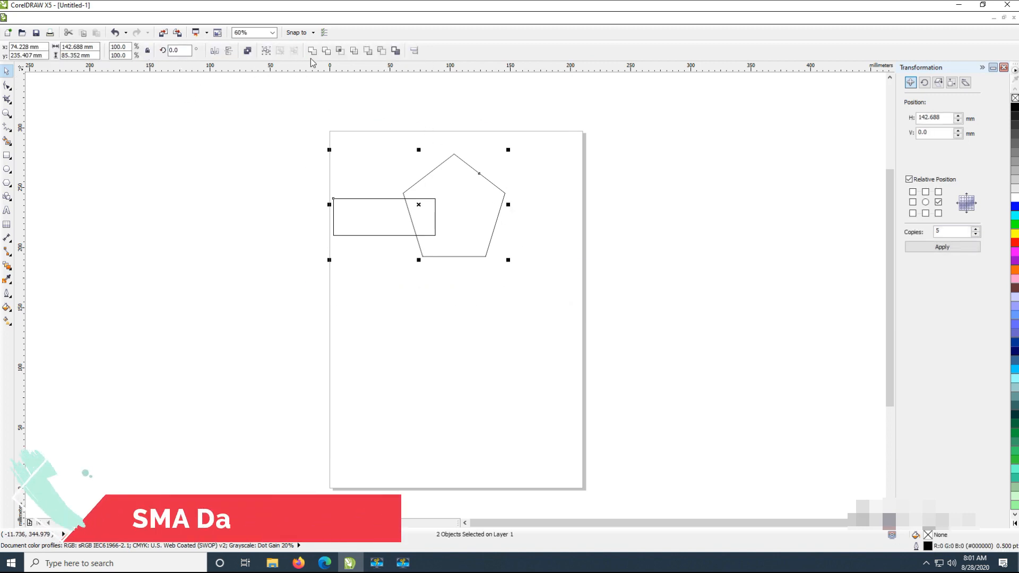
{"action": "left_click", "coordinate": [298, 125]}
{"action": "left_click_drag", "start_coordinate": [301, 110], "coordinate": [553, 319]}
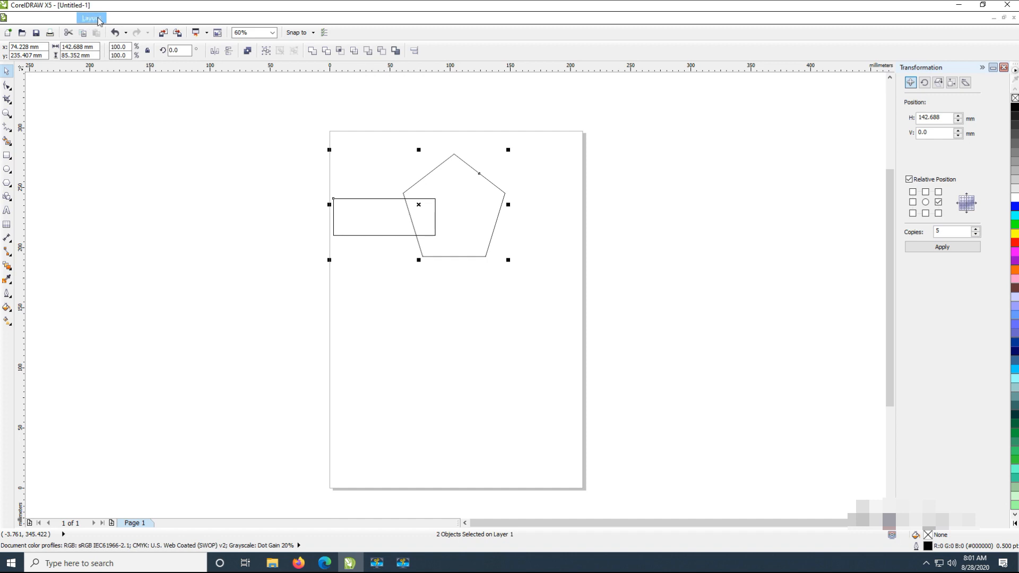
{"action": "left_click", "coordinate": [122, 20]}
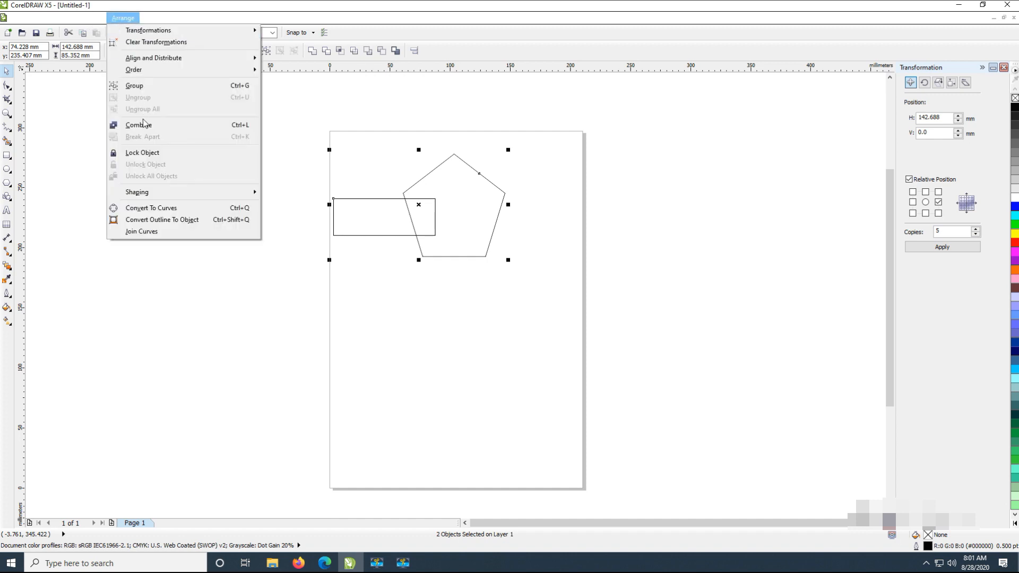
{"action": "mouse_move", "coordinate": [175, 197]}
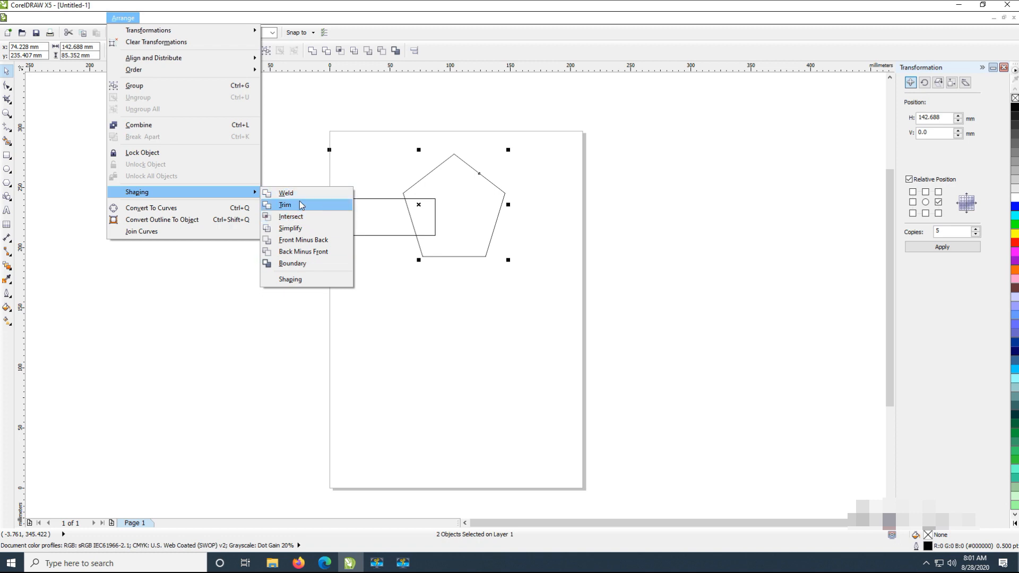
{"action": "left_click", "coordinate": [332, 117]}
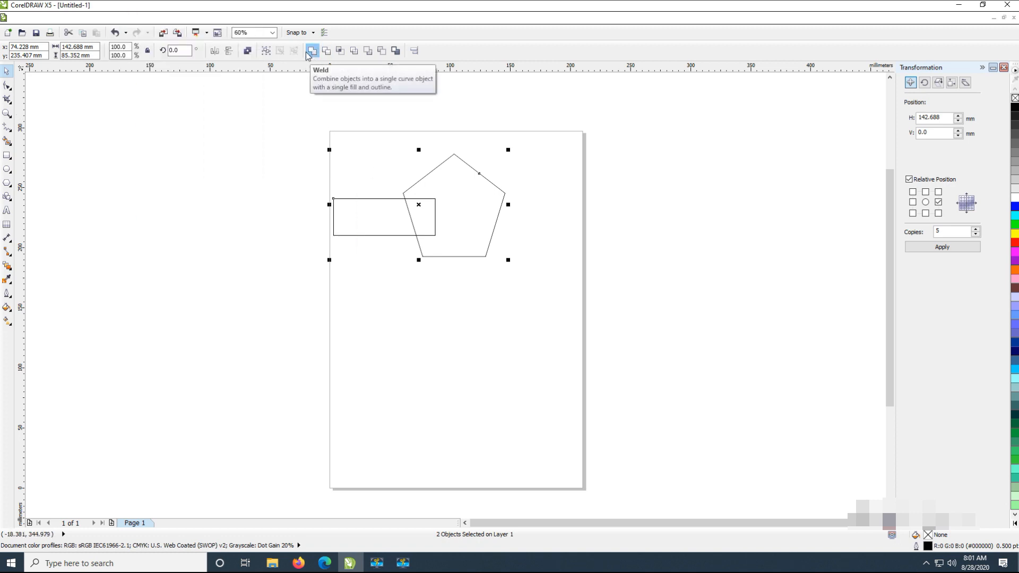
{"action": "left_click_drag", "start_coordinate": [549, 310], "coordinate": [294, 118]}
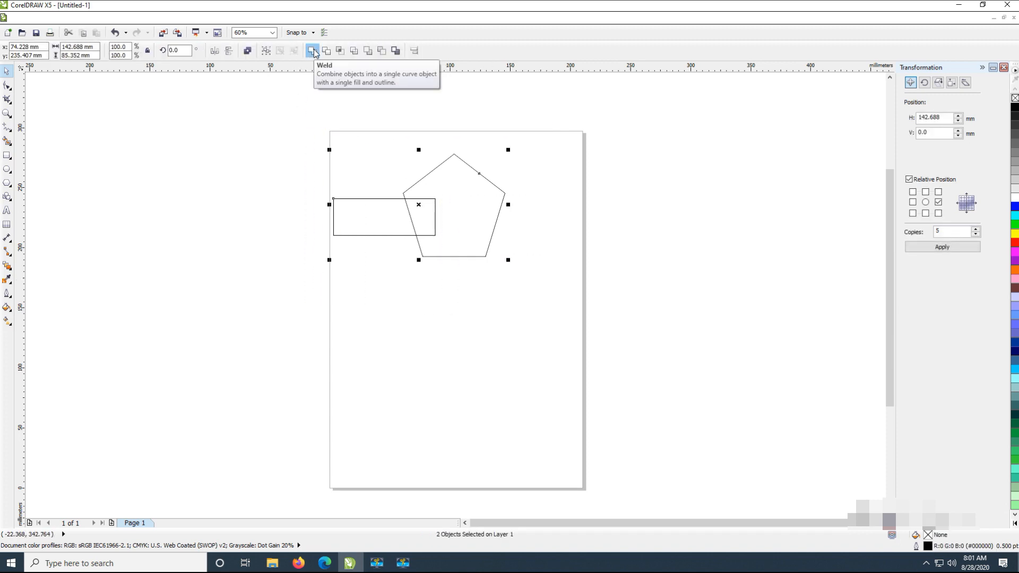
{"action": "left_click", "coordinate": [313, 53]}
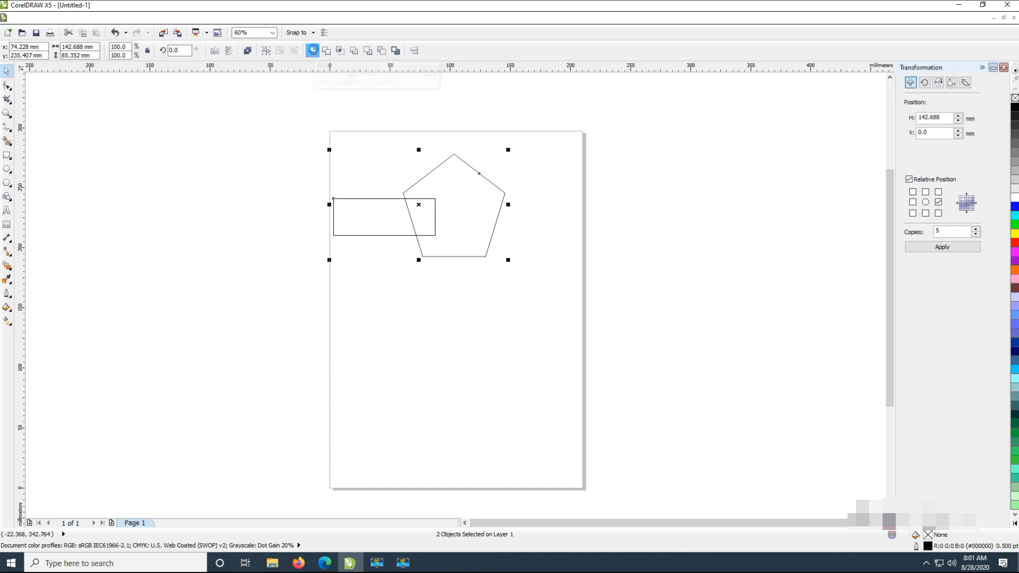
Step: Move the welded shape off the page to its left side and place it slightly lower beside the page
{"action": "left_click", "coordinate": [465, 228]}
{"action": "left_click_drag", "start_coordinate": [465, 228], "coordinate": [222, 153]}
{"action": "left_click", "coordinate": [261, 249]}
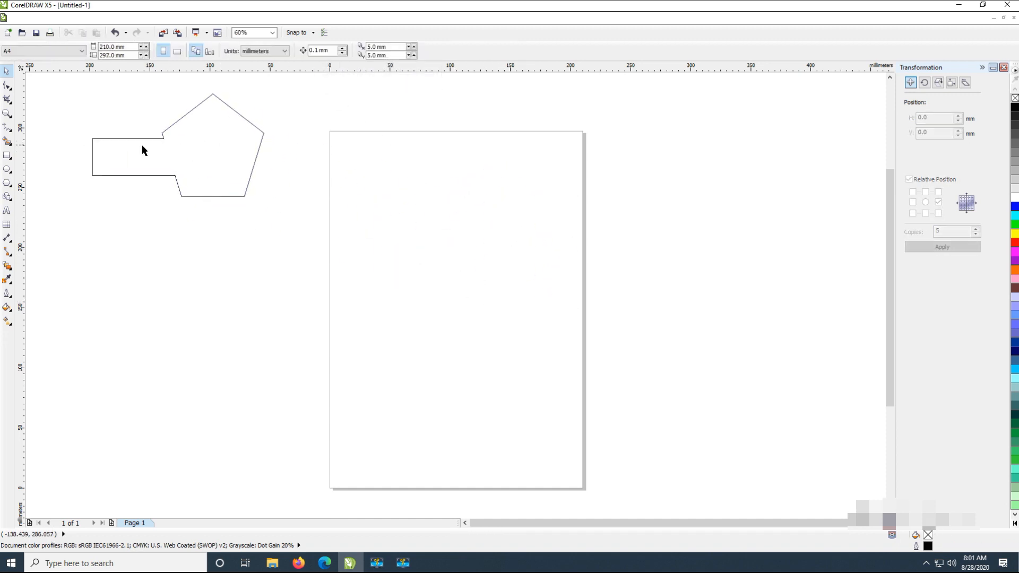
{"action": "left_click", "coordinate": [142, 145]}
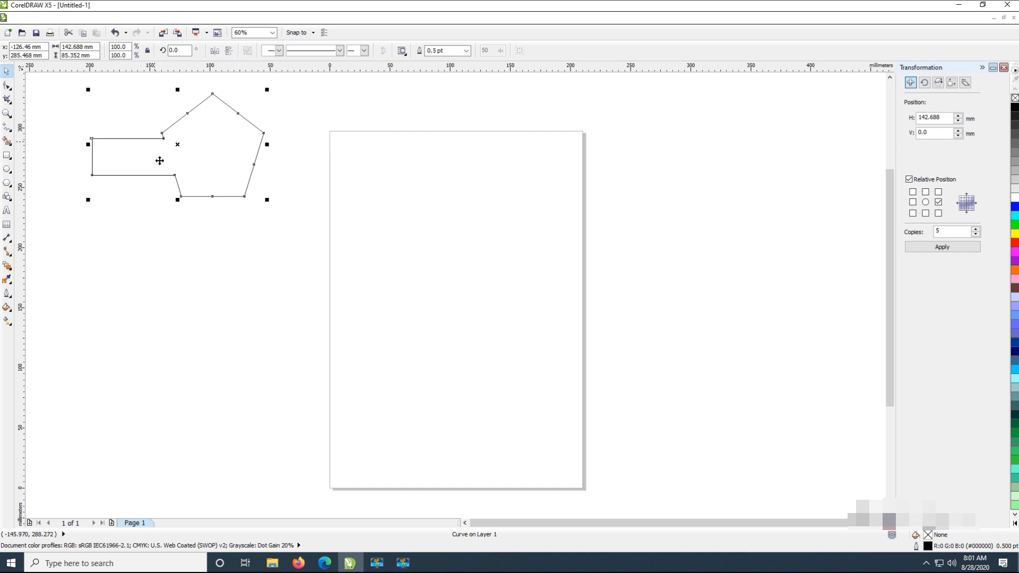
{"action": "left_click", "coordinate": [277, 260]}
{"action": "left_click_drag", "start_coordinate": [234, 112], "coordinate": [234, 164]}
{"action": "left_click", "coordinate": [315, 214]}
{"action": "left_click", "coordinate": [251, 233]}
{"action": "left_click", "coordinate": [340, 269]}
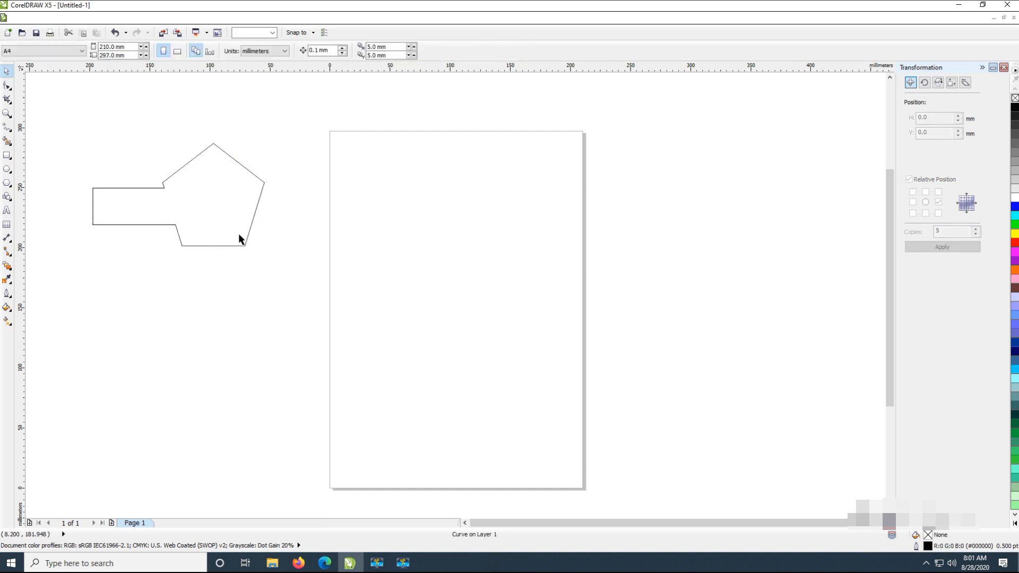
{"action": "left_click", "coordinate": [237, 230]}
{"action": "left_click", "coordinate": [326, 300]}
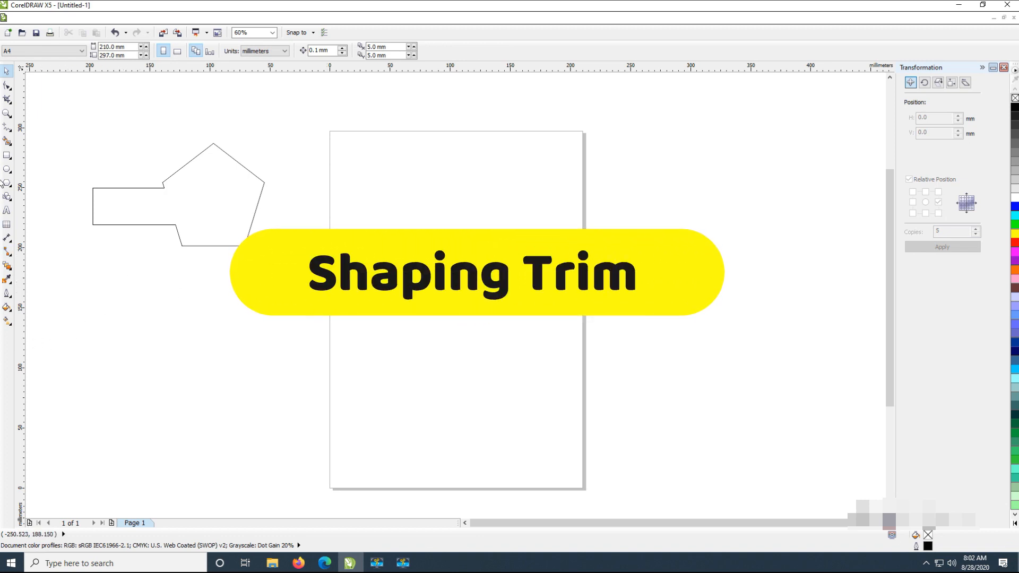
{"action": "left_click", "coordinate": [7, 155]}
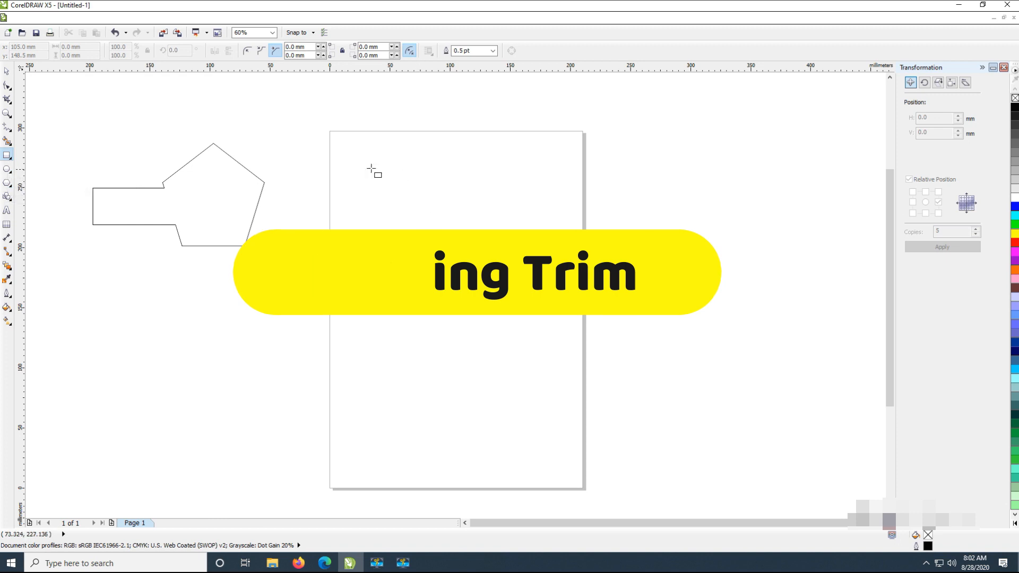
{"action": "left_click_drag", "start_coordinate": [349, 163], "coordinate": [476, 268]}
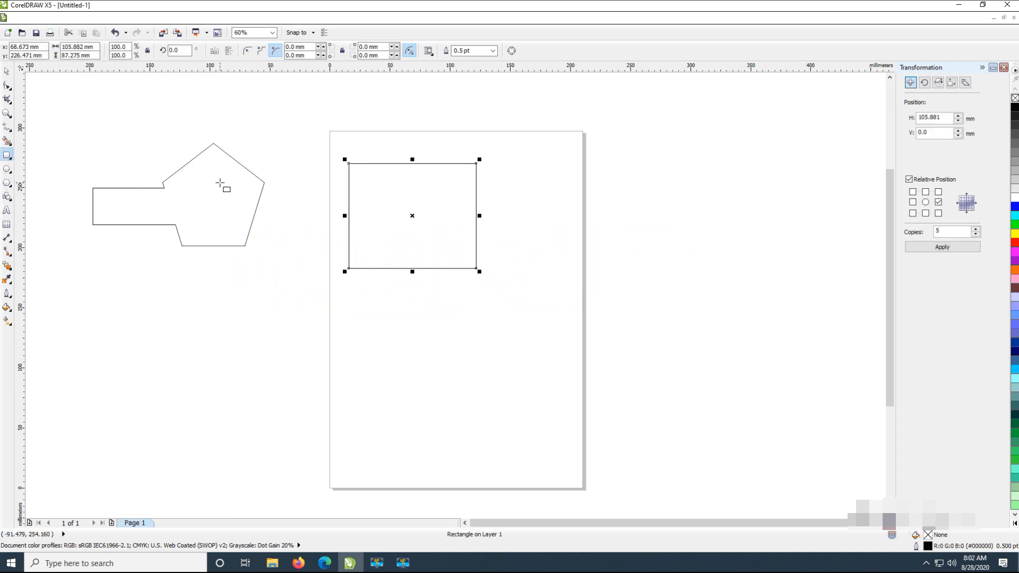
{"action": "key", "text": "Delete"}
Step: Draw a circle about 80 mm in diameter and a rectangle about 62 by 190 mm covering the circle's right half
{"action": "left_click", "coordinate": [7, 169]}
{"action": "left_click_drag", "start_coordinate": [396, 199], "coordinate": [486, 295]}
{"action": "left_click", "coordinate": [5, 156]}
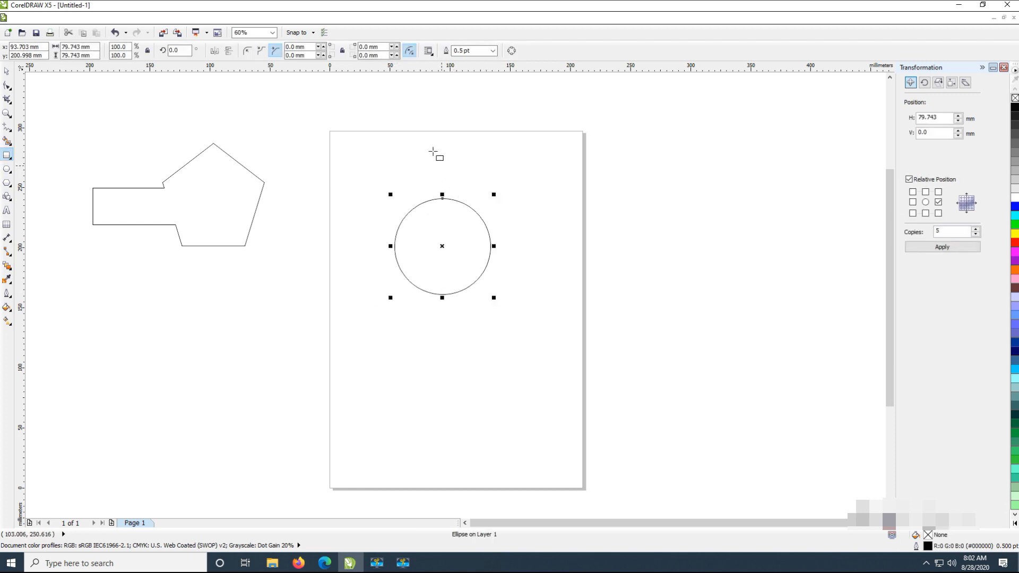
{"action": "left_click_drag", "start_coordinate": [440, 145], "coordinate": [515, 373]}
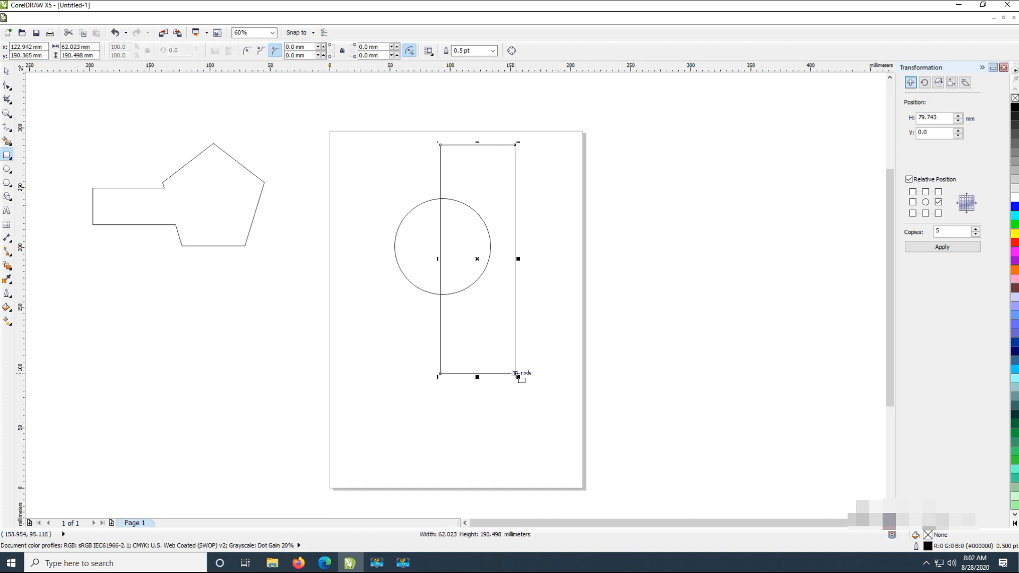
{"action": "left_click", "coordinate": [6, 72]}
{"action": "left_click", "coordinate": [566, 376]}
Step: Rotate the tall rectangle slightly counterclockwise and move it so that it still crosses the circle
{"action": "left_click", "coordinate": [514, 374]}
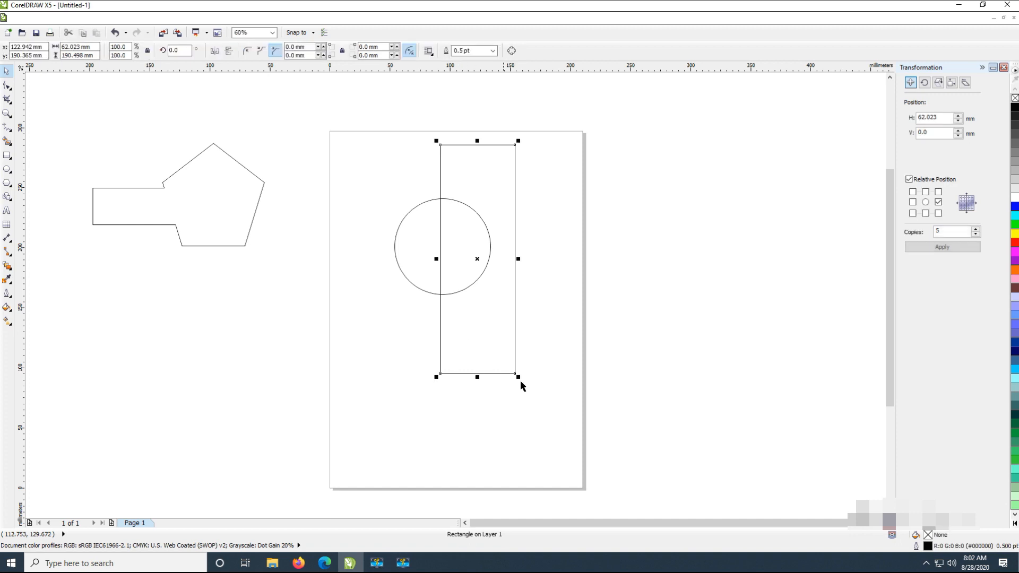
{"action": "left_click", "coordinate": [495, 345]}
{"action": "left_click_drag", "start_coordinate": [517, 379], "coordinate": [560, 363]}
{"action": "left_click_drag", "start_coordinate": [478, 314], "coordinate": [490, 302]}
{"action": "left_click", "coordinate": [335, 95]}
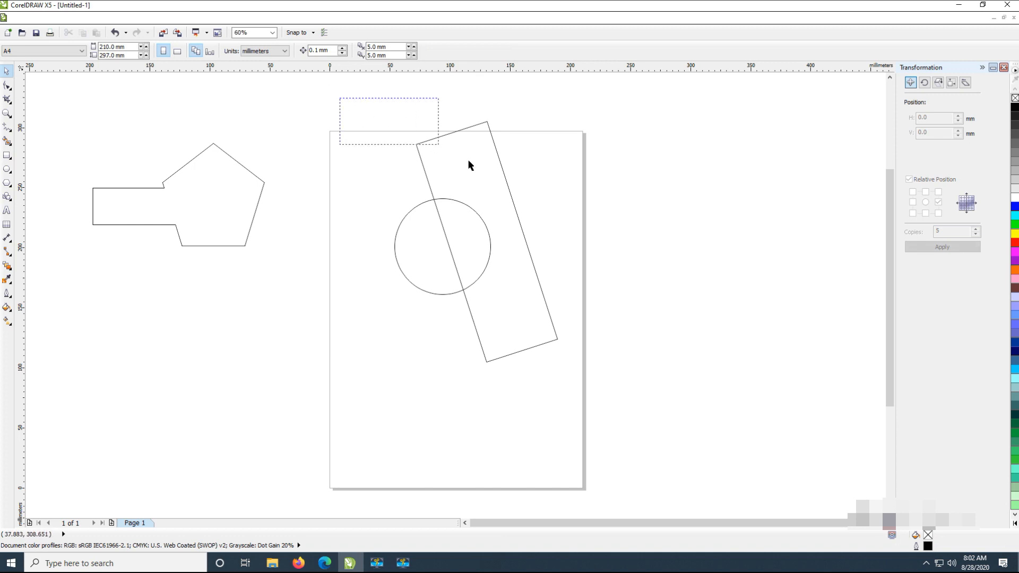
Step: Trim the circle with the tilted rectangle
{"action": "left_click_drag", "start_coordinate": [468, 164], "coordinate": [602, 416]}
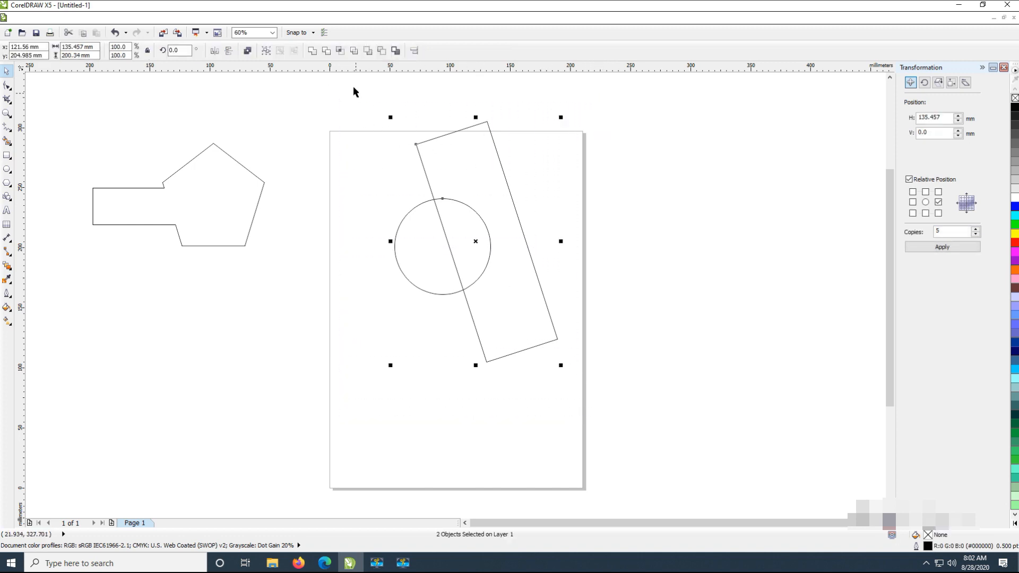
{"action": "left_click", "coordinate": [336, 56]}
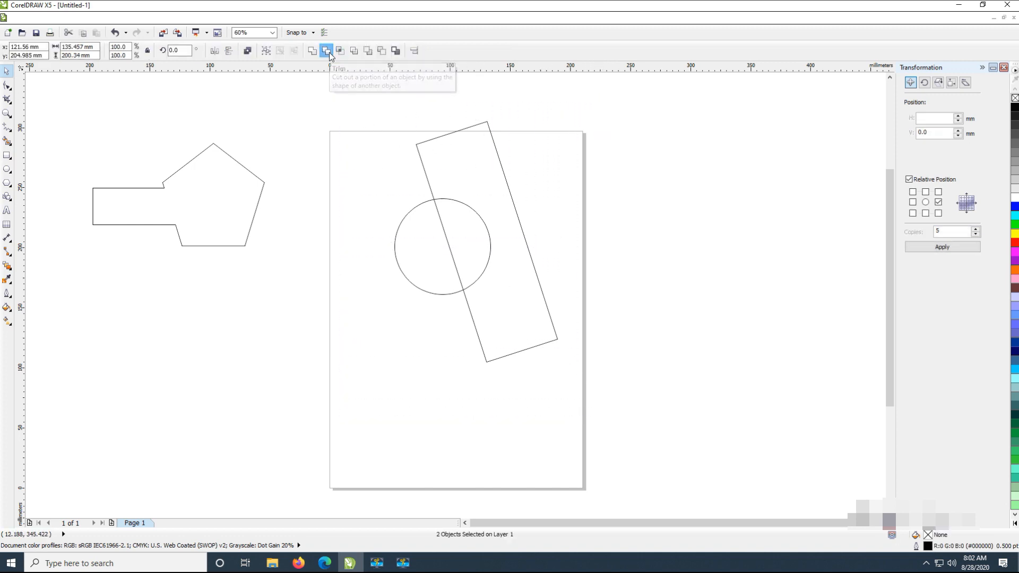
{"action": "left_click", "coordinate": [714, 300]}
Step: Pull the tilted rectangle away from the trimmed circle and move both shapes down toward the area left of the page
{"action": "left_click_drag", "start_coordinate": [468, 184], "coordinate": [527, 186]}
{"action": "left_click", "coordinate": [449, 280]}
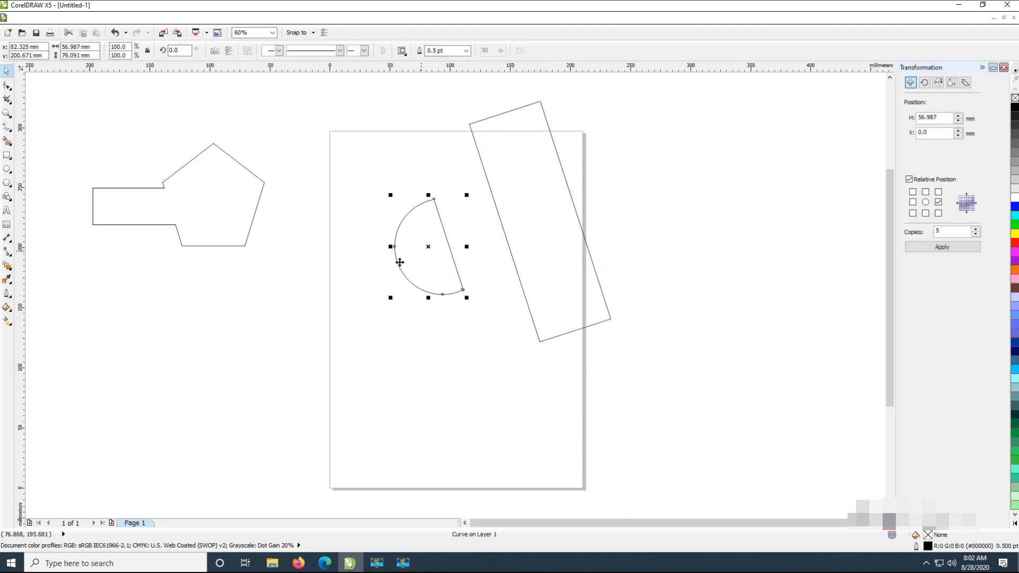
{"action": "left_click_drag", "start_coordinate": [432, 275], "coordinate": [242, 356]}
{"action": "left_click_drag", "start_coordinate": [546, 231], "coordinate": [353, 333]}
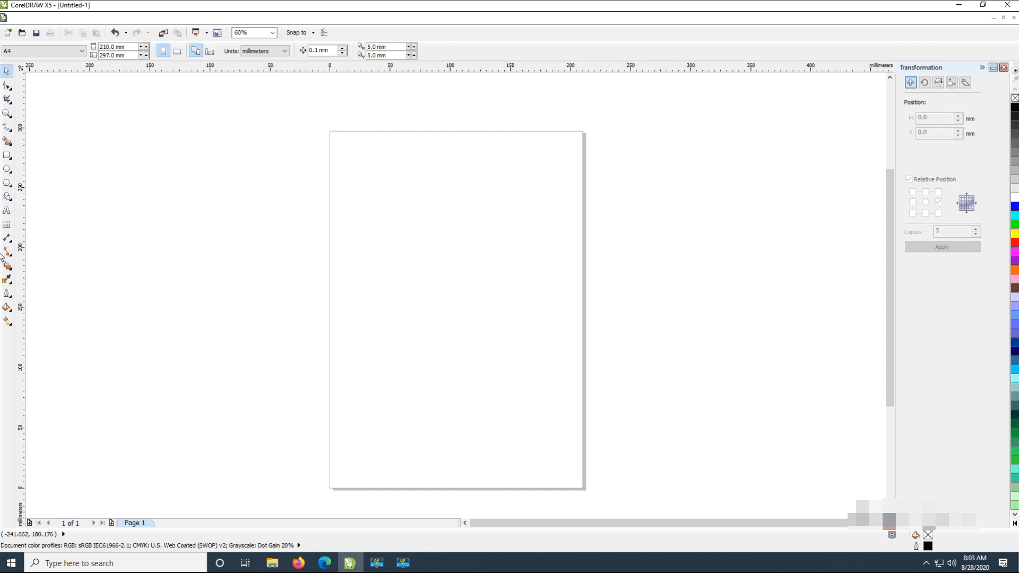
Step: Draw a large circle in the page's upper-left area and a circle about 66 mm in diameter overlapping its right side
{"action": "left_click", "coordinate": [7, 168]}
{"action": "left_click_drag", "start_coordinate": [340, 164], "coordinate": [419, 257]}
{"action": "left_click_drag", "start_coordinate": [476, 158], "coordinate": [462, 241]}
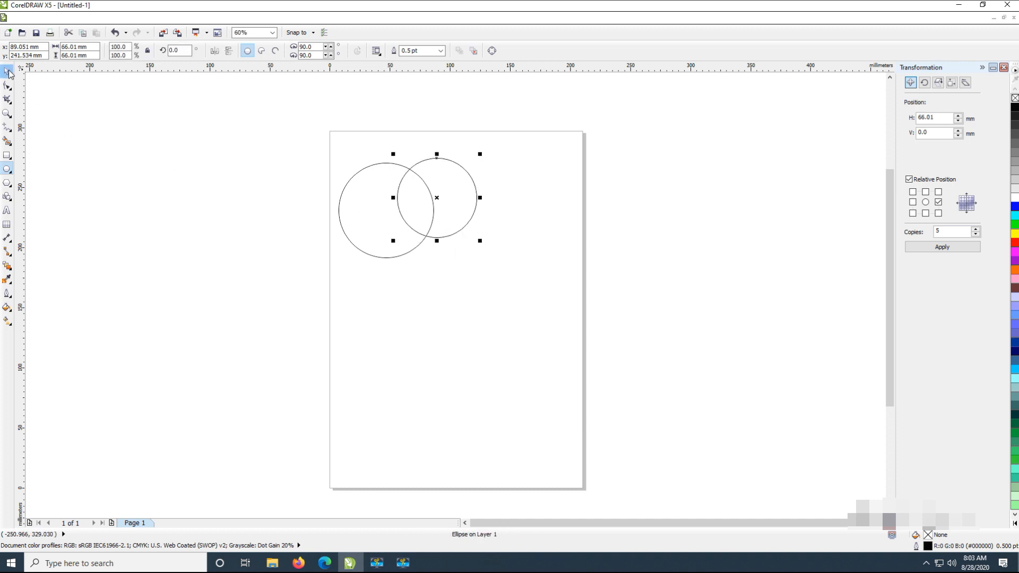
{"action": "left_click", "coordinate": [253, 161]}
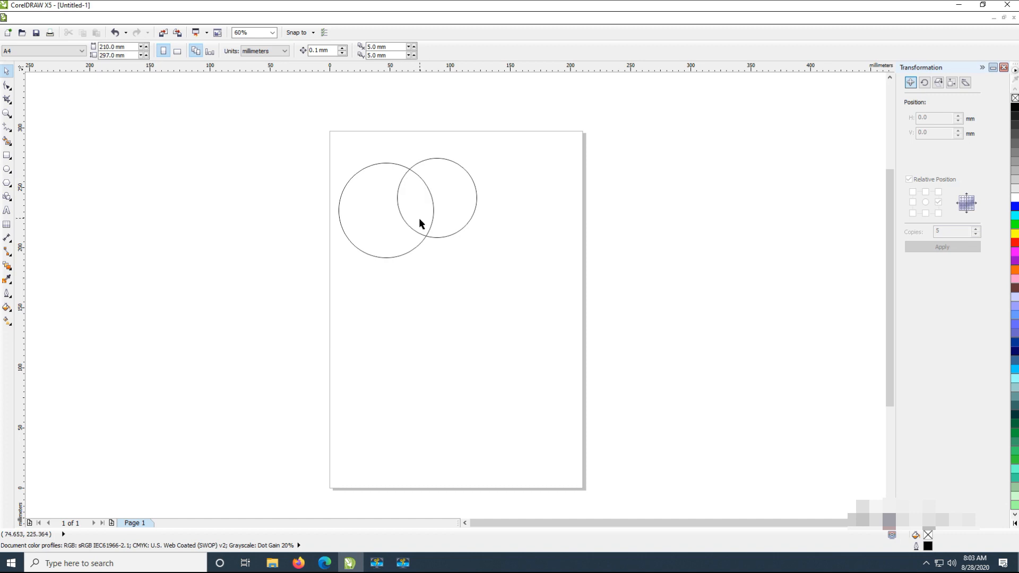
Step: Move the smaller circle slightly up and to the right, keeping it overlapping the larger circle
{"action": "left_click", "coordinate": [457, 200]}
{"action": "left_click", "coordinate": [519, 189]}
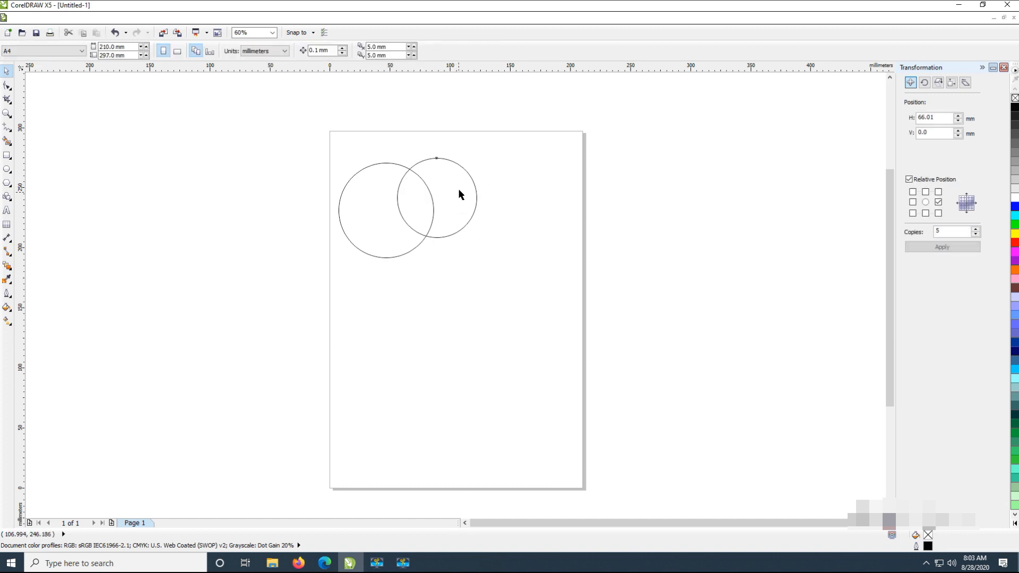
{"action": "left_click_drag", "start_coordinate": [459, 190], "coordinate": [466, 186]}
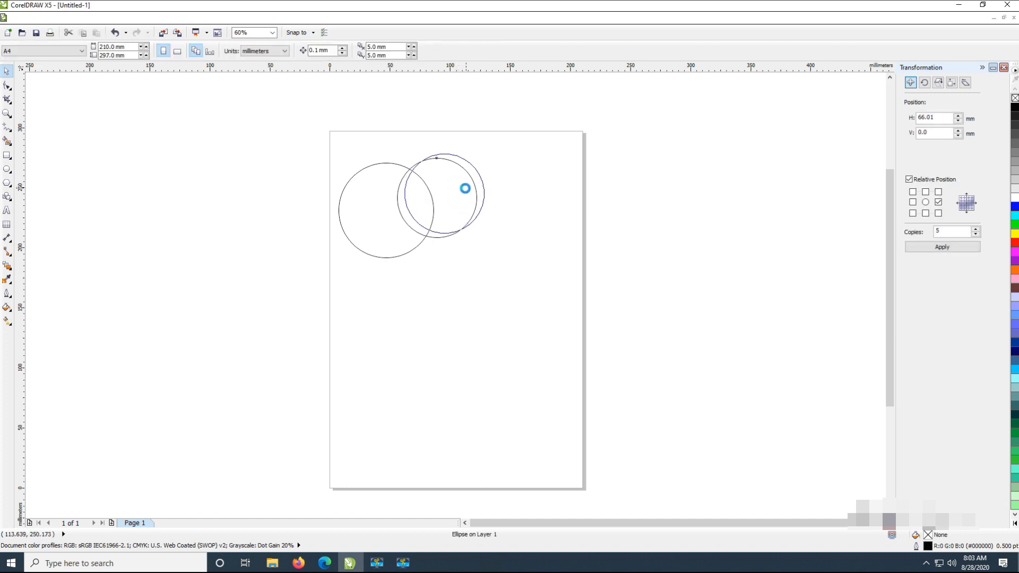
{"action": "left_click", "coordinate": [475, 339]}
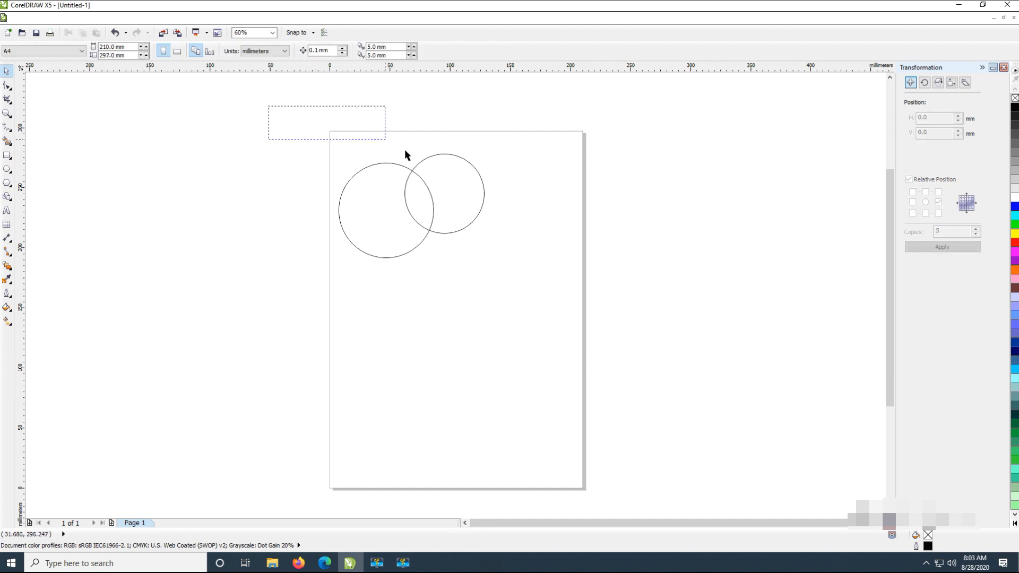
Step: Create an Intersect object from the overlap of the two circles
{"action": "left_click_drag", "start_coordinate": [404, 155], "coordinate": [565, 313]}
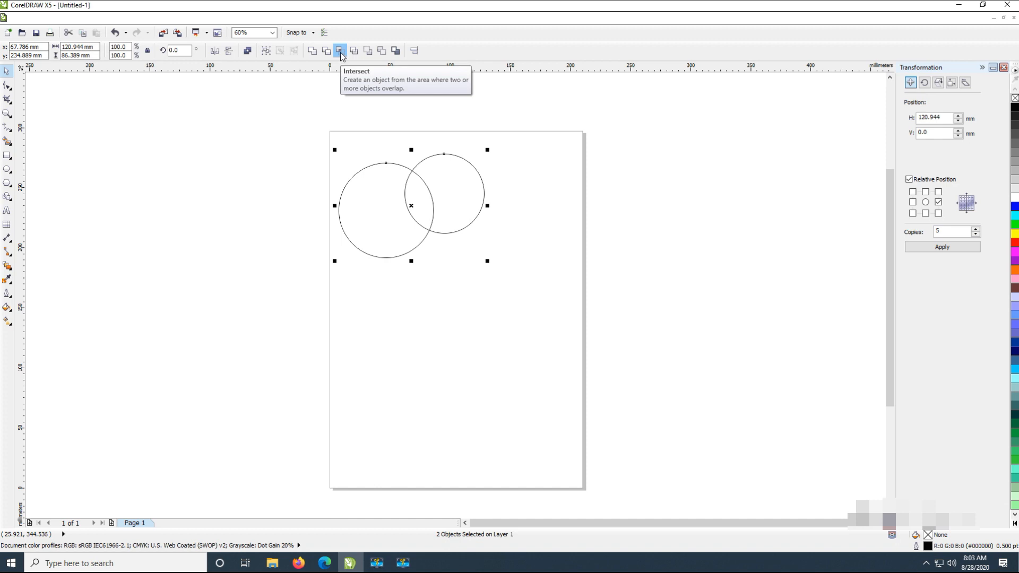
{"action": "left_click", "coordinate": [341, 55]}
{"action": "left_click", "coordinate": [419, 304]}
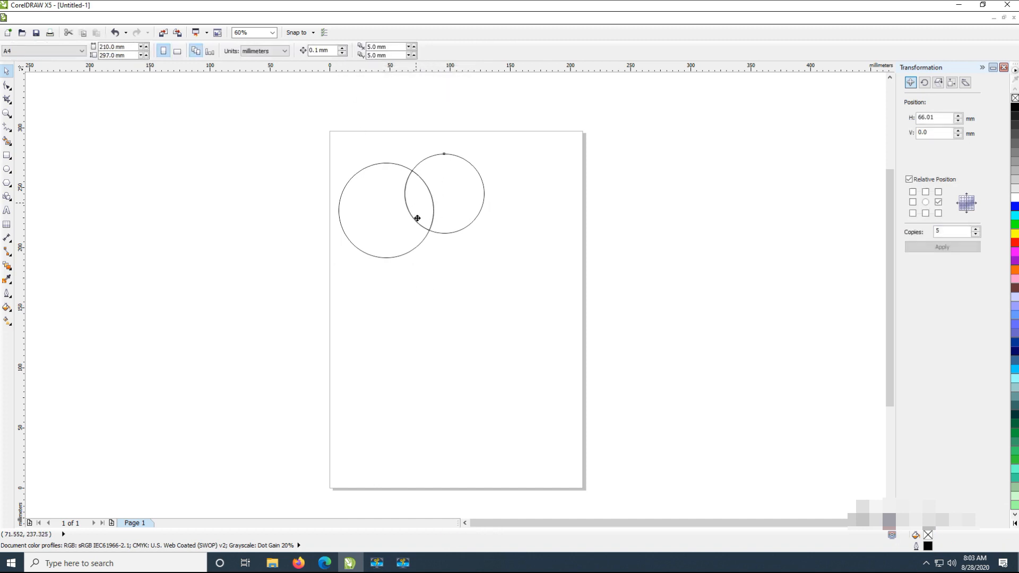
Step: Separate the two circles from the intersection shape, placing the leaf-shaped piece outside the page on its left side
{"action": "left_click_drag", "start_coordinate": [417, 218], "coordinate": [483, 299]}
{"action": "left_click_drag", "start_coordinate": [362, 211], "coordinate": [282, 338]}
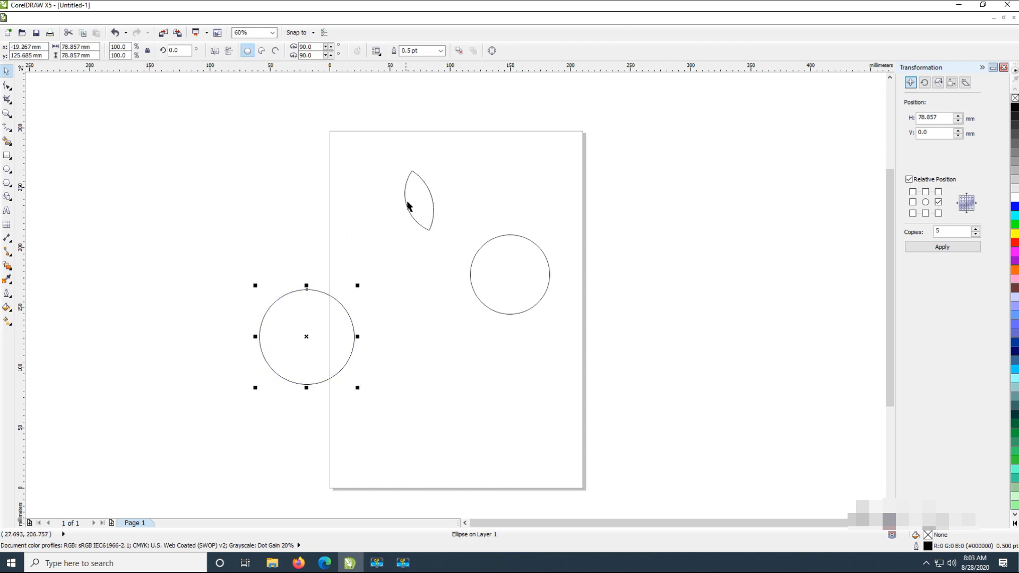
{"action": "left_click_drag", "start_coordinate": [407, 206], "coordinate": [221, 187]}
{"action": "mouse_move", "coordinate": [231, 203]}
{"action": "left_mouse_down"}
{"action": "mouse_move", "coordinate": [223, 189]}
{"action": "mouse_move", "coordinate": [227, 214]}
{"action": "mouse_move", "coordinate": [239, 202]}
{"action": "mouse_move", "coordinate": [233, 216]}
{"action": "mouse_move", "coordinate": [220, 212]}
{"action": "mouse_move", "coordinate": [234, 199]}
{"action": "left_mouse_up"}
Step: Delete both circles and the leaf-shaped intersection piece
{"action": "left_click", "coordinate": [501, 272]}
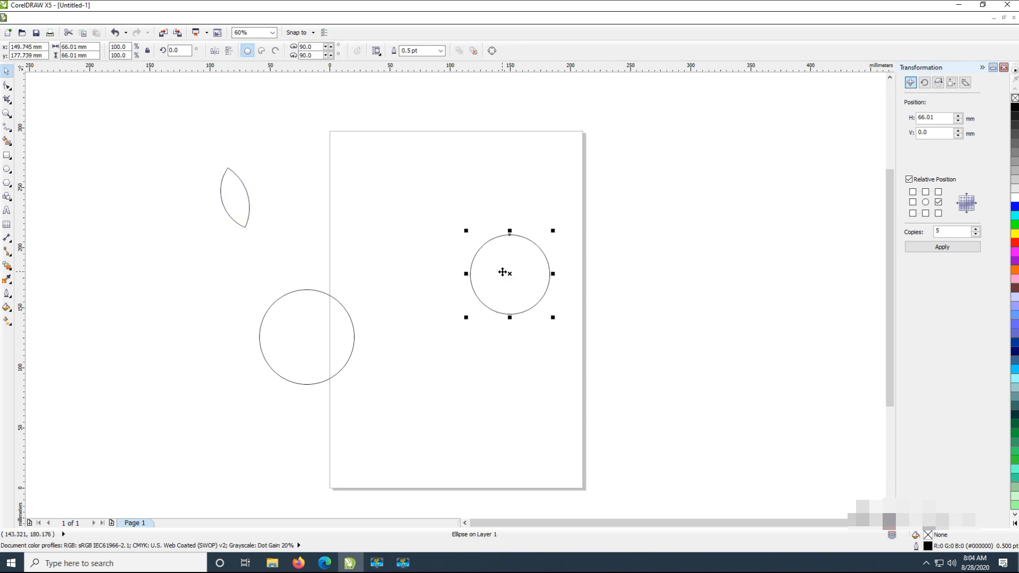
{"action": "key", "text": "Delete"}
{"action": "left_click", "coordinate": [258, 335]}
{"action": "key", "text": "Delete"}
{"action": "left_click", "coordinate": [232, 208]}
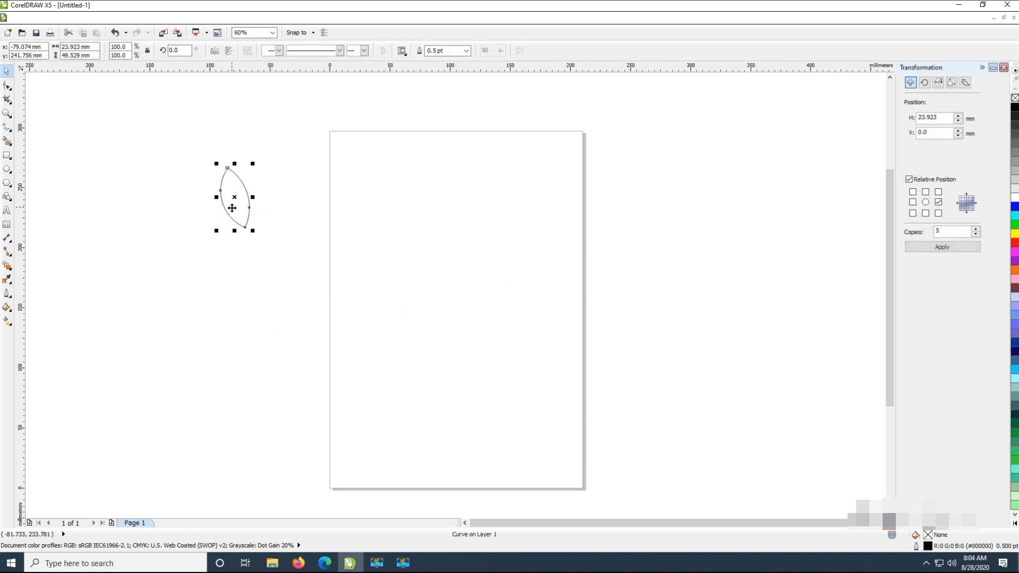
{"action": "key", "text": "Delete"}
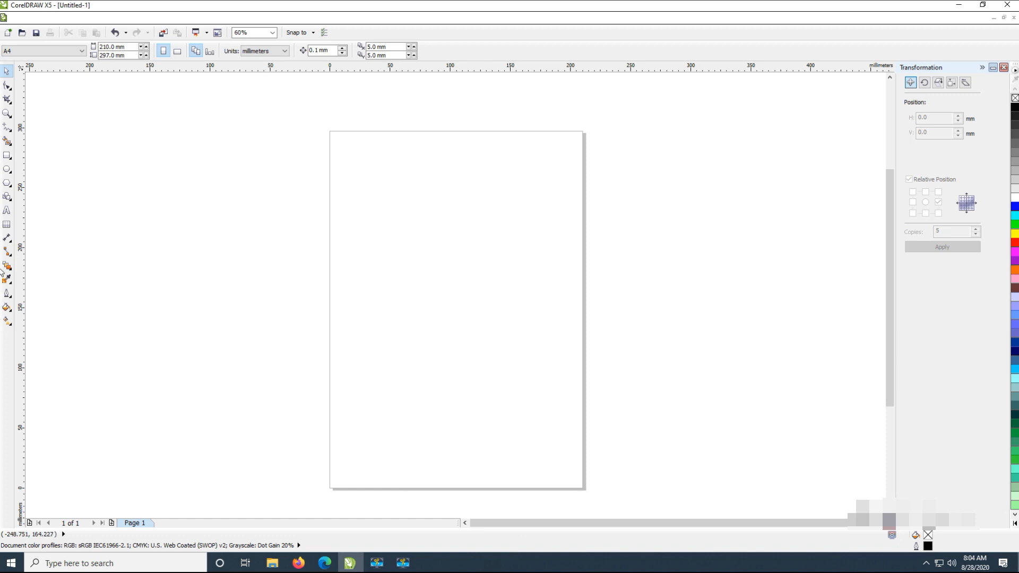
Step: Draw a circle about 90 mm in diameter in the upper half of the page
{"action": "left_click", "coordinate": [6, 168]}
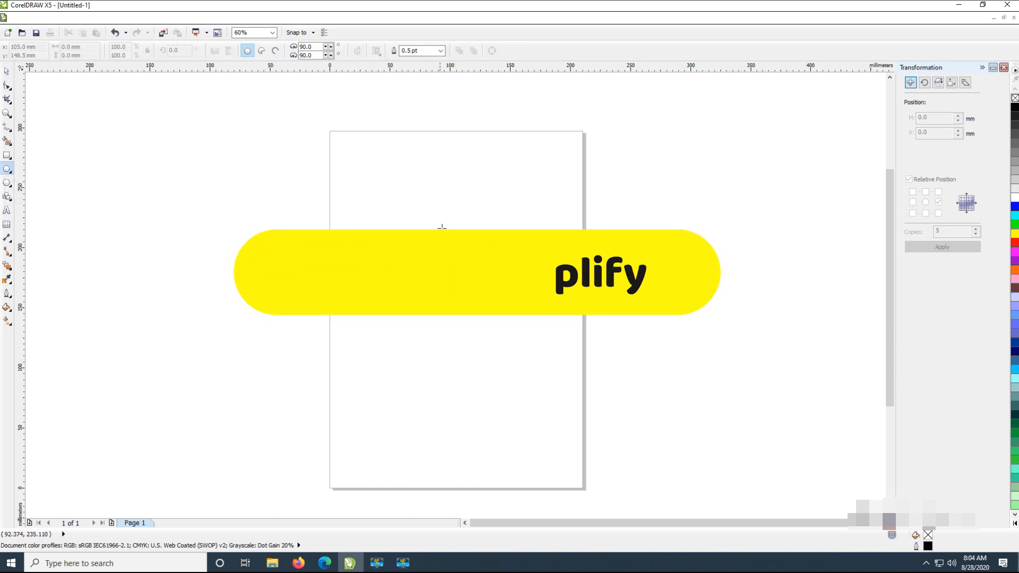
{"action": "left_click_drag", "start_coordinate": [387, 188], "coordinate": [437, 246]}
{"action": "left_click_drag", "start_coordinate": [456, 281], "coordinate": [480, 297]}
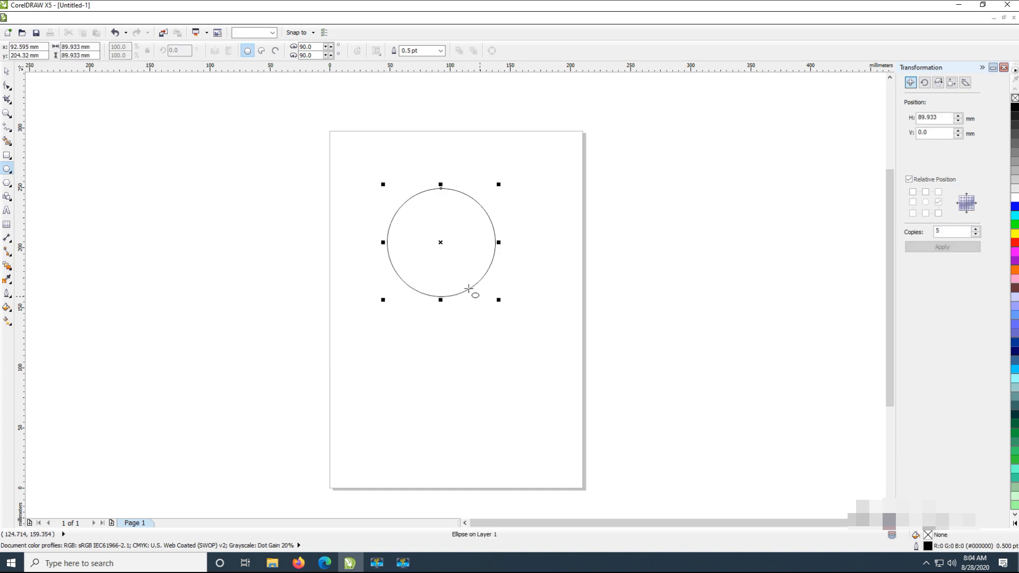
Step: Draw a vertical line about 141 mm long and a horizontal line about 206 mm long crossing near the circle's center
{"action": "left_click", "coordinate": [7, 128]}
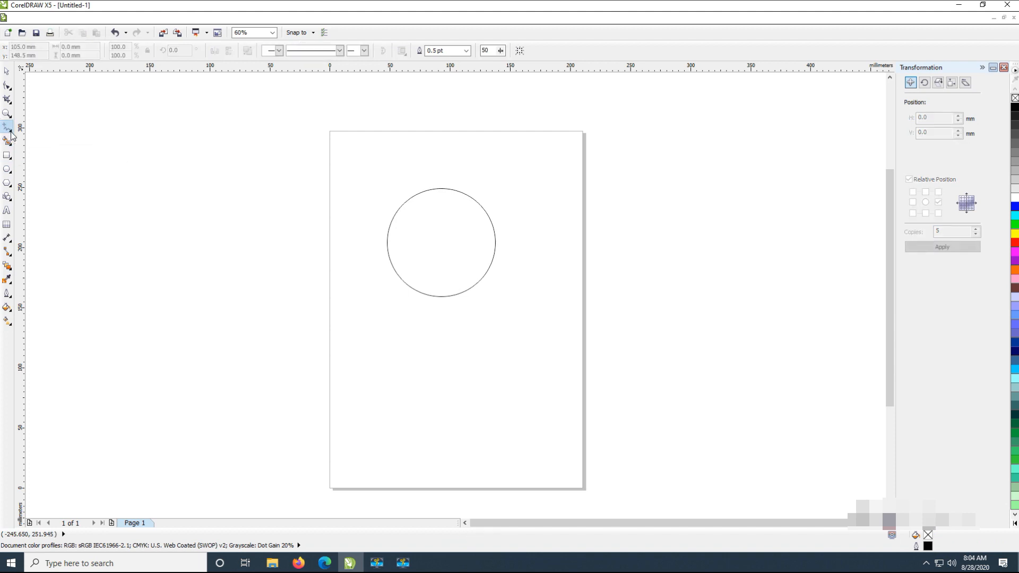
{"action": "left_click", "coordinate": [9, 129]}
{"action": "left_click", "coordinate": [35, 140]}
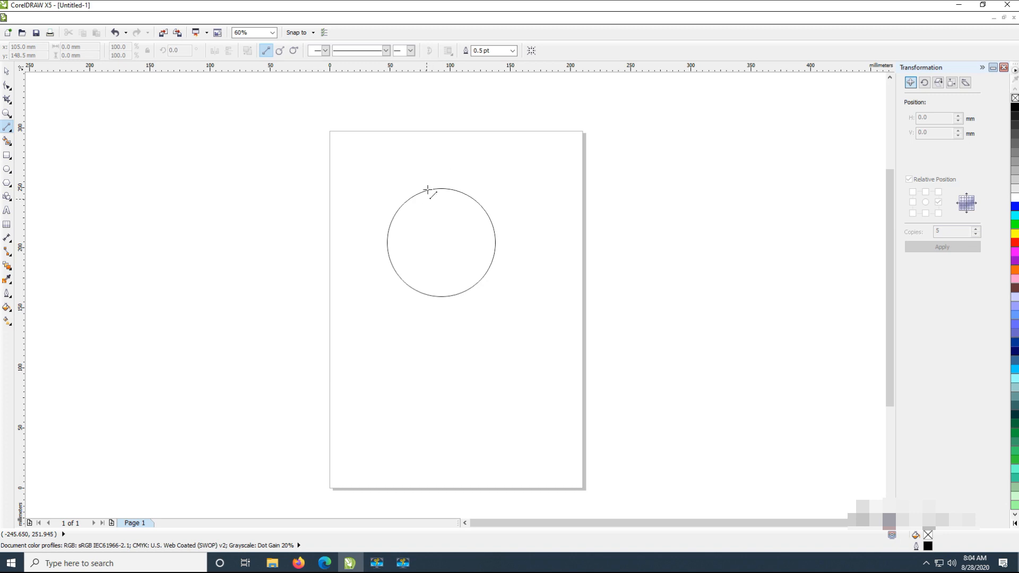
{"action": "left_click_drag", "start_coordinate": [440, 168], "coordinate": [439, 336]}
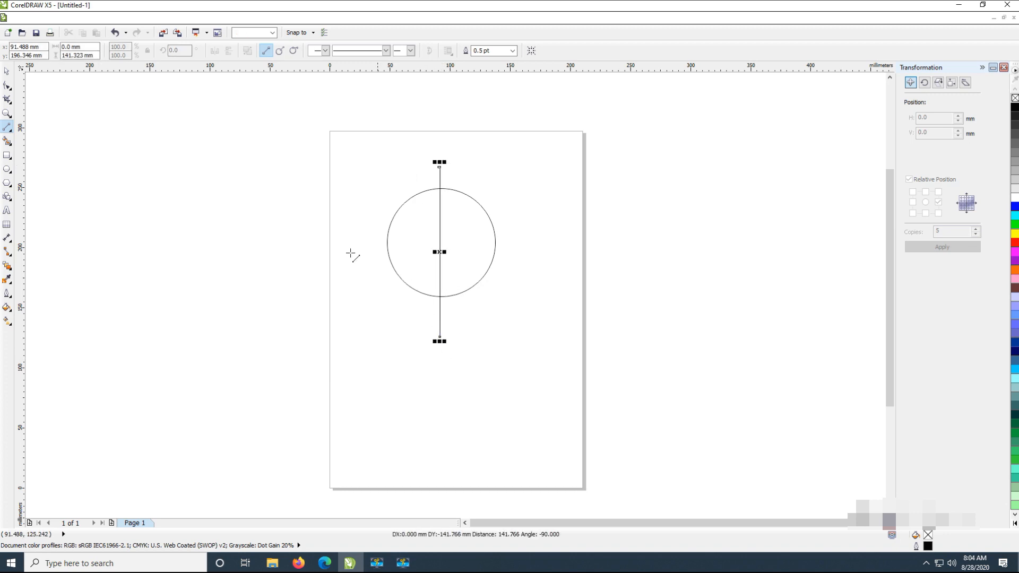
{"action": "left_click_drag", "start_coordinate": [334, 241], "coordinate": [586, 241]}
Step: Move the horizontal line slightly down across the circle
{"action": "left_click", "coordinate": [7, 70]}
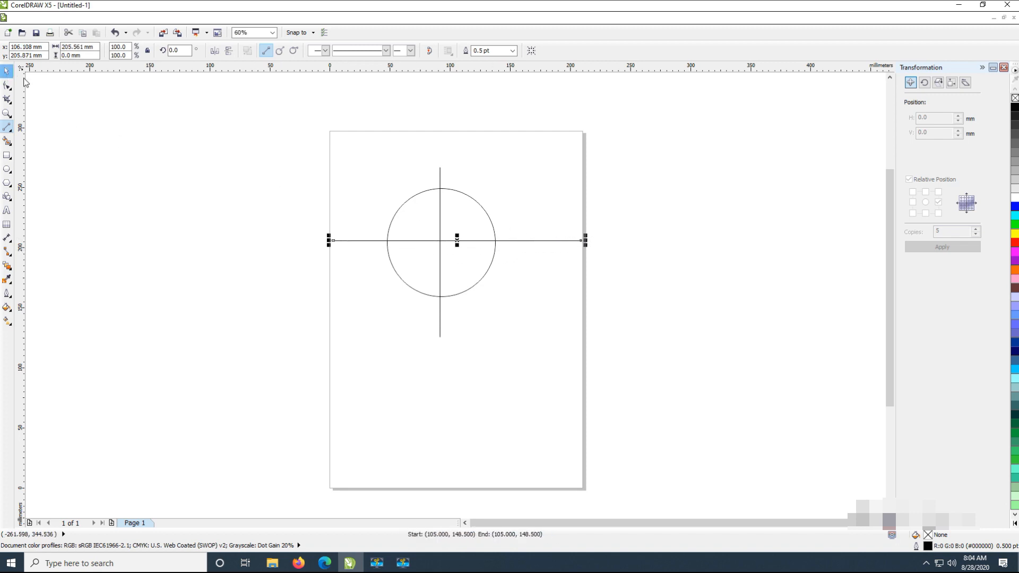
{"action": "left_click", "coordinate": [570, 291]}
{"action": "left_click_drag", "start_coordinate": [507, 241], "coordinate": [508, 245]}
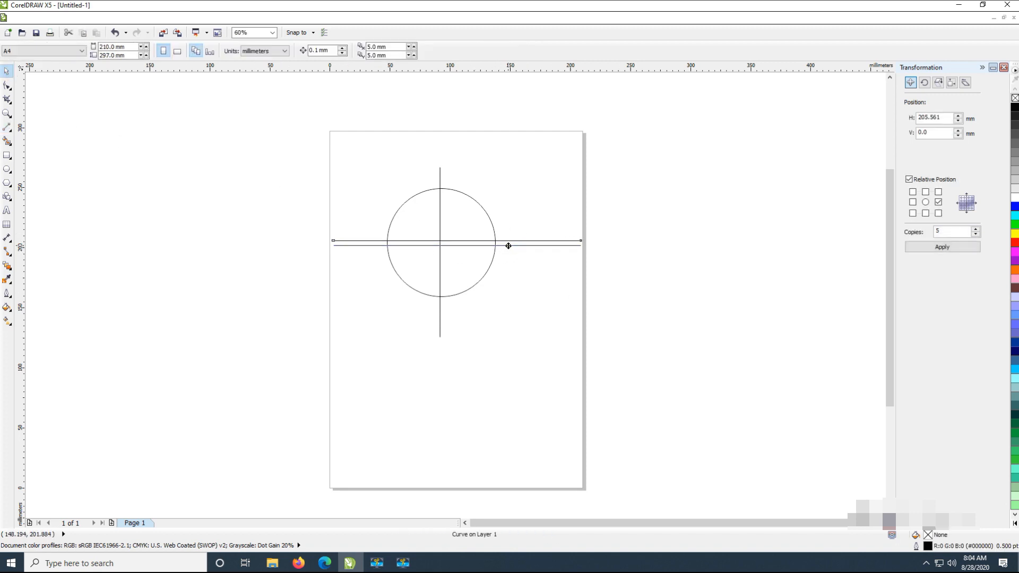
{"action": "left_click", "coordinate": [531, 276]}
{"action": "left_click", "coordinate": [440, 181]}
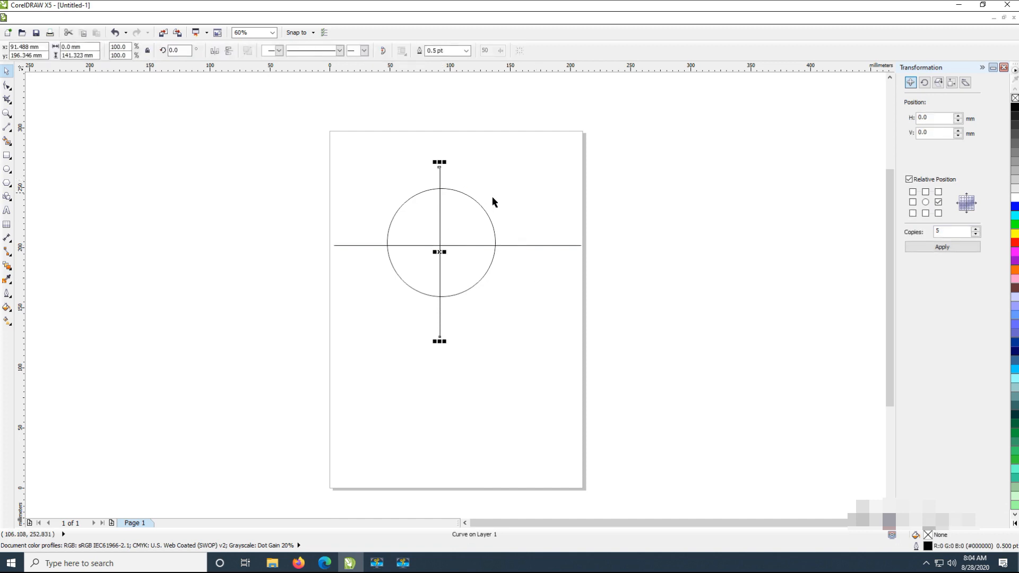
{"action": "left_click", "coordinate": [507, 204]}
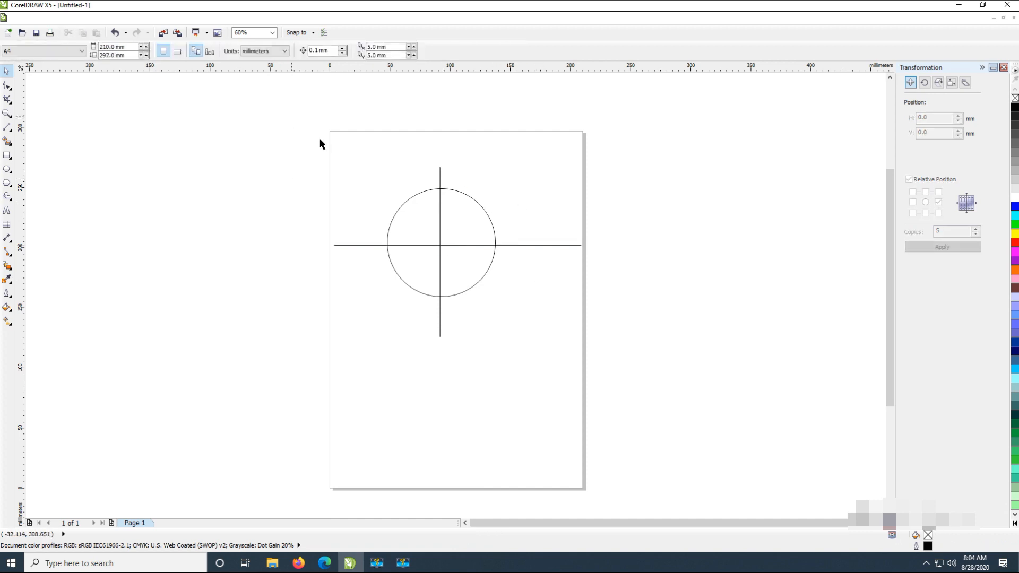
Step: Apply Simplify to the circle and the two crossing lines
{"action": "left_click_drag", "start_coordinate": [291, 115], "coordinate": [635, 384]}
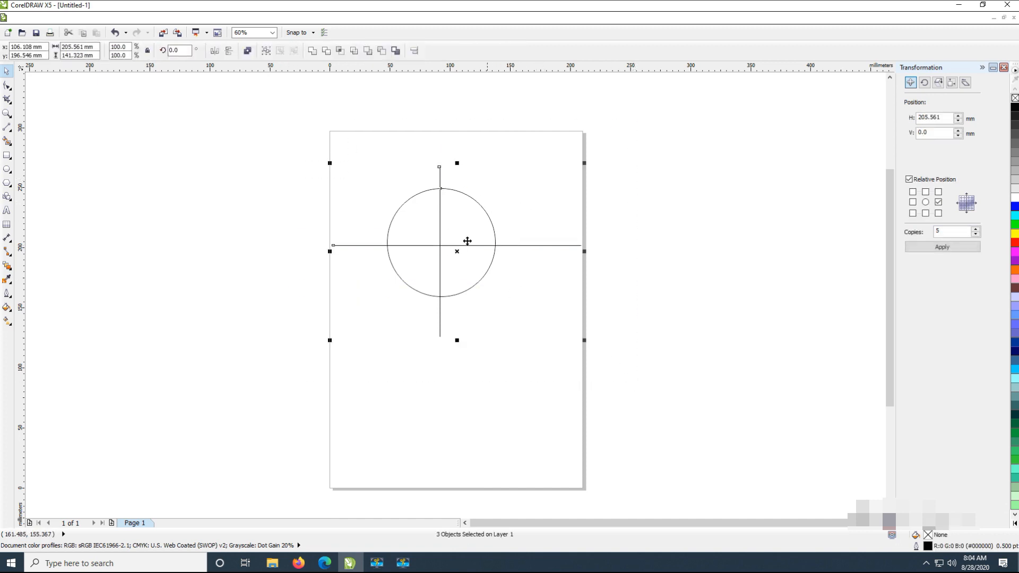
{"action": "left_click", "coordinate": [358, 55]}
{"action": "left_click", "coordinate": [530, 365]}
Step: Move the simplified circle away from the lines to the empty area left of the page
{"action": "left_click_drag", "start_coordinate": [450, 252], "coordinate": [260, 282]}
{"action": "left_click", "coordinate": [285, 248]}
{"action": "mouse_move", "coordinate": [261, 211]}
{"action": "left_mouse_down"}
{"action": "mouse_move", "coordinate": [274, 210]}
{"action": "mouse_move", "coordinate": [238, 215]}
{"action": "mouse_move", "coordinate": [249, 212]}
{"action": "left_mouse_up"}
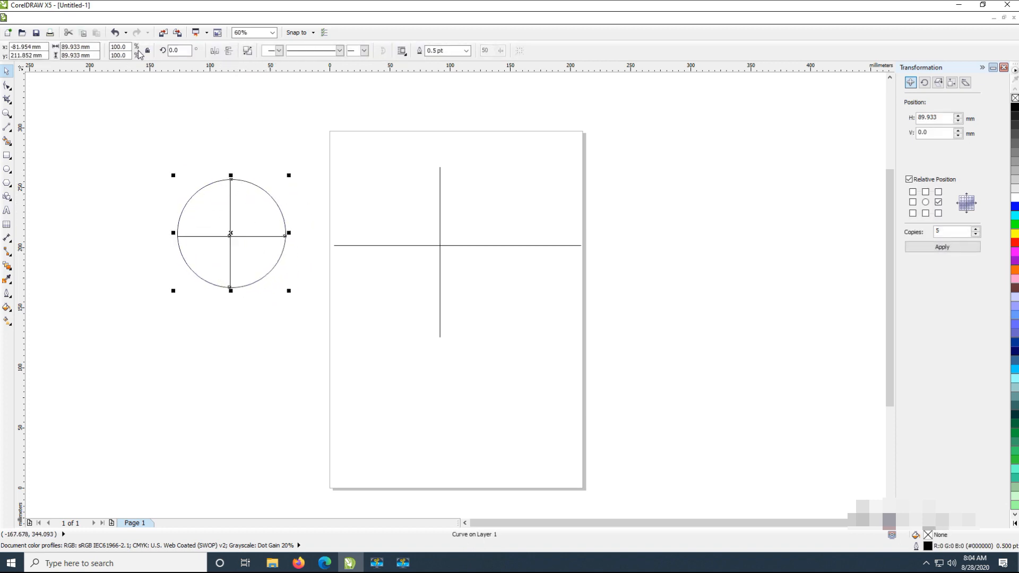
Step: Break the simplified circle's curve apart into separate quarter pieces
{"action": "left_click", "coordinate": [121, 18]}
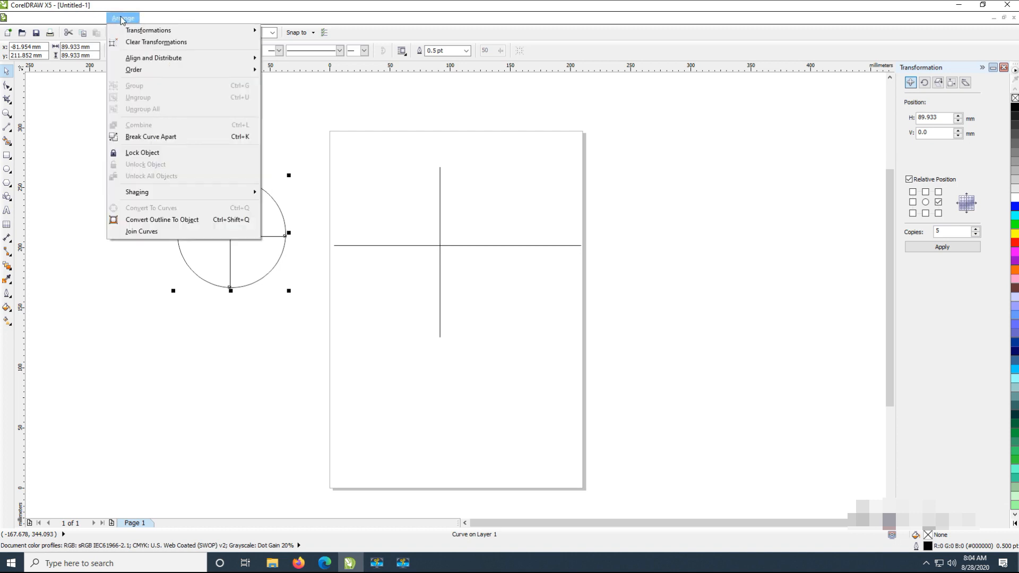
{"action": "left_click", "coordinate": [159, 138]}
{"action": "left_click", "coordinate": [246, 318]}
{"action": "left_click", "coordinate": [254, 211]}
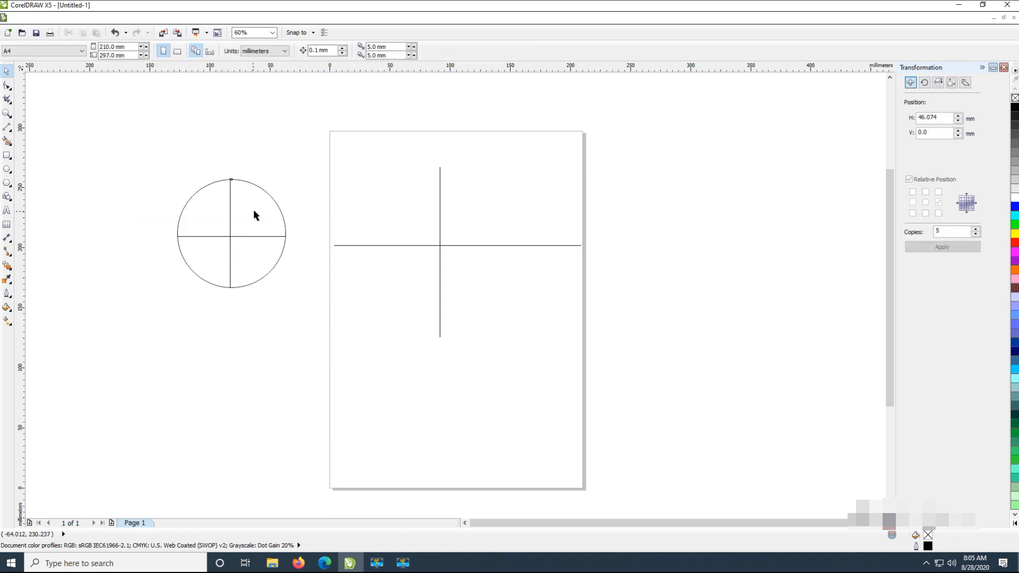
Step: Pull the circle's upper-right, upper-left and lower-left quarter pieces apart from one another
{"action": "left_click_drag", "start_coordinate": [254, 211], "coordinate": [288, 166]}
{"action": "left_click_drag", "start_coordinate": [204, 211], "coordinate": [171, 152]}
{"action": "left_click_drag", "start_coordinate": [205, 262], "coordinate": [282, 315]}
{"action": "left_click", "coordinate": [192, 201]}
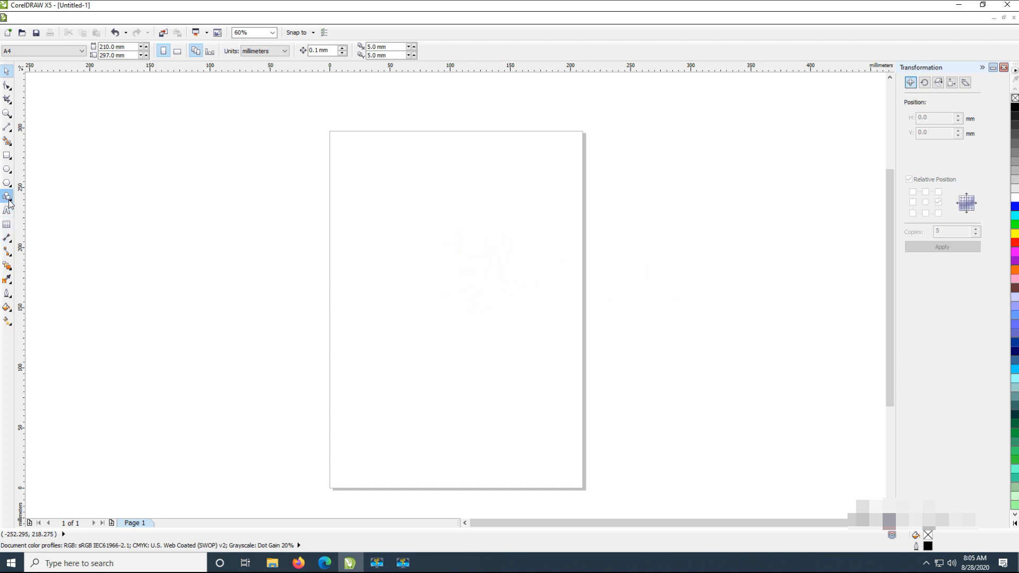
Step: Draw a rectangle about 89 by 70 mm and a circle about 104 mm in diameter overlapping its right side
{"action": "left_click", "coordinate": [7, 157]}
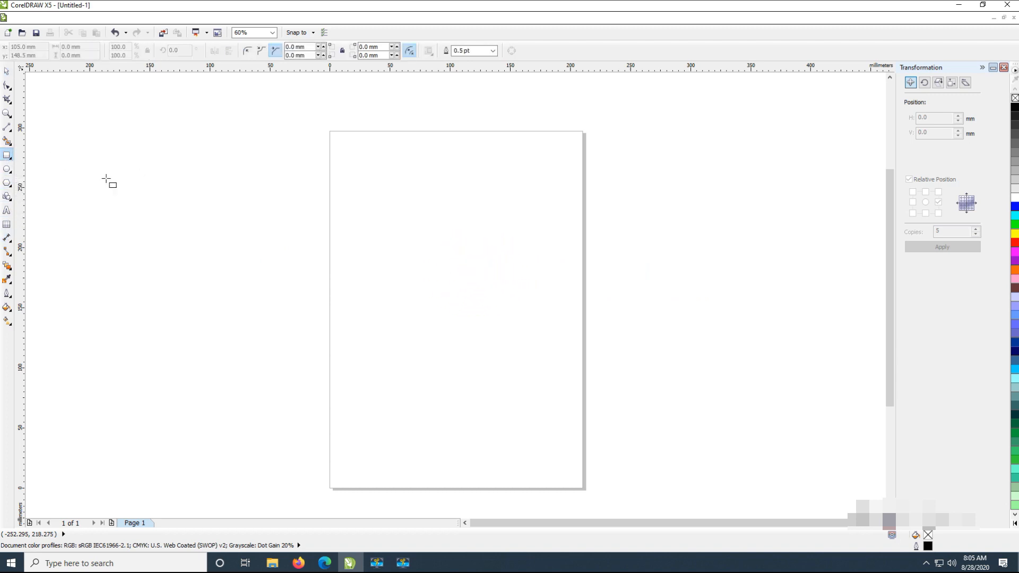
{"action": "left_click_drag", "start_coordinate": [372, 188], "coordinate": [479, 273]}
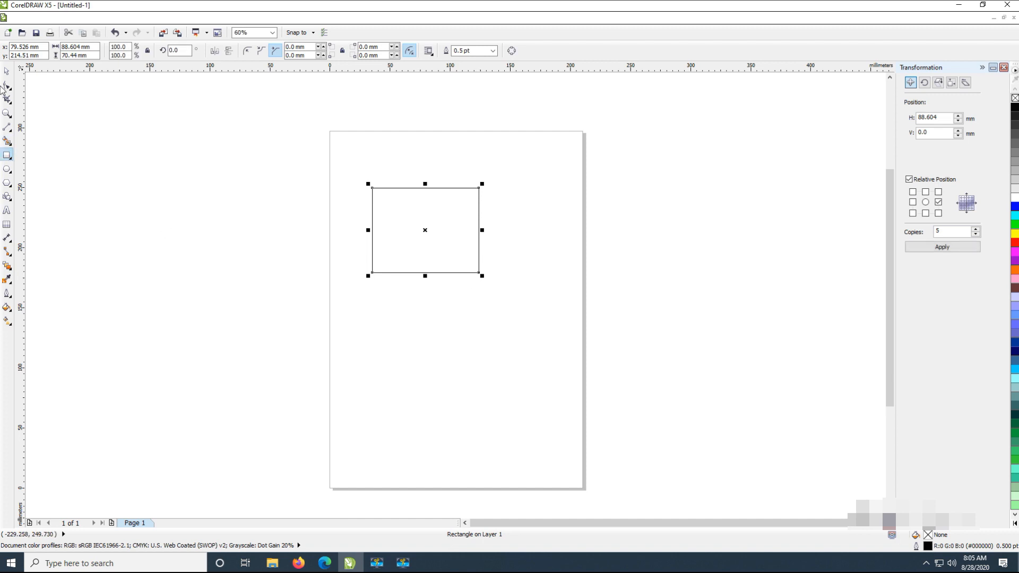
{"action": "left_click", "coordinate": [7, 169]}
{"action": "left_click_drag", "start_coordinate": [458, 138], "coordinate": [528, 263]}
Step: Move the rectangle up so its right side is vertically centered on the overlapping circle
{"action": "left_click", "coordinate": [7, 70]}
{"action": "left_click", "coordinate": [407, 259]}
{"action": "left_click", "coordinate": [428, 264]}
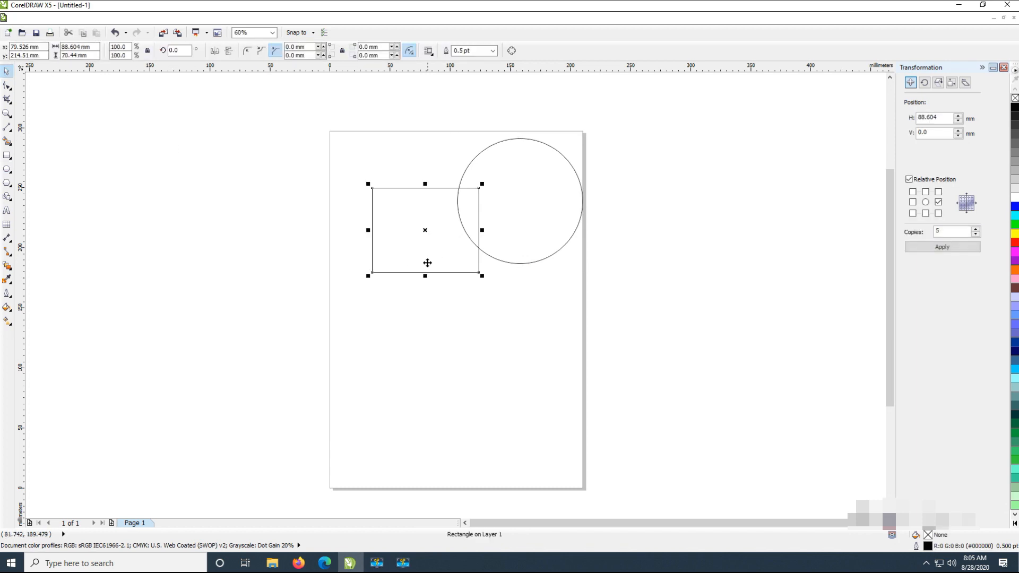
{"action": "left_click_drag", "start_coordinate": [427, 263], "coordinate": [427, 227]}
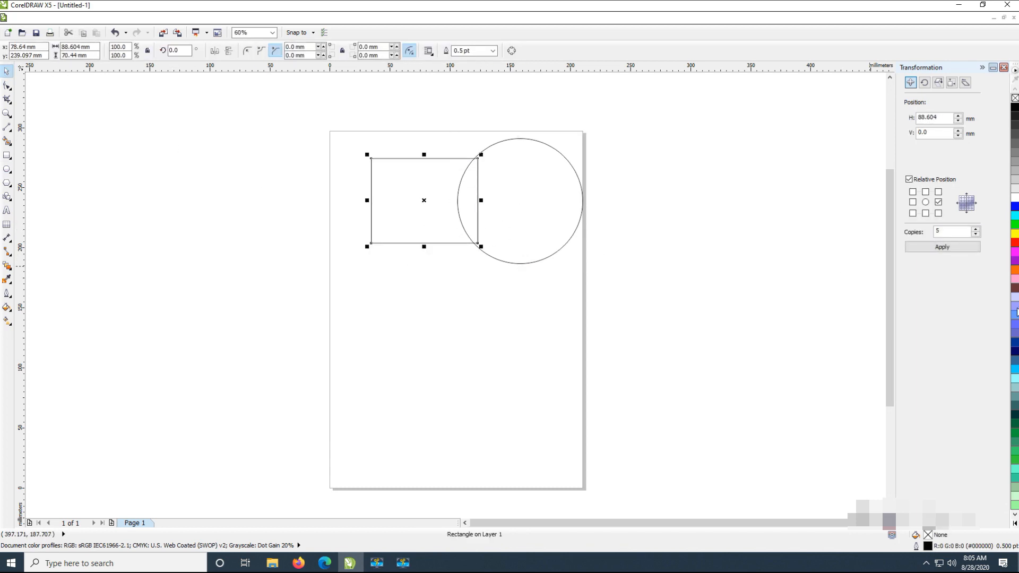
Step: Fill the rectangle with red and the circle with blue, and shift the circle slightly left over the rectangle
{"action": "left_click", "coordinate": [1014, 243]}
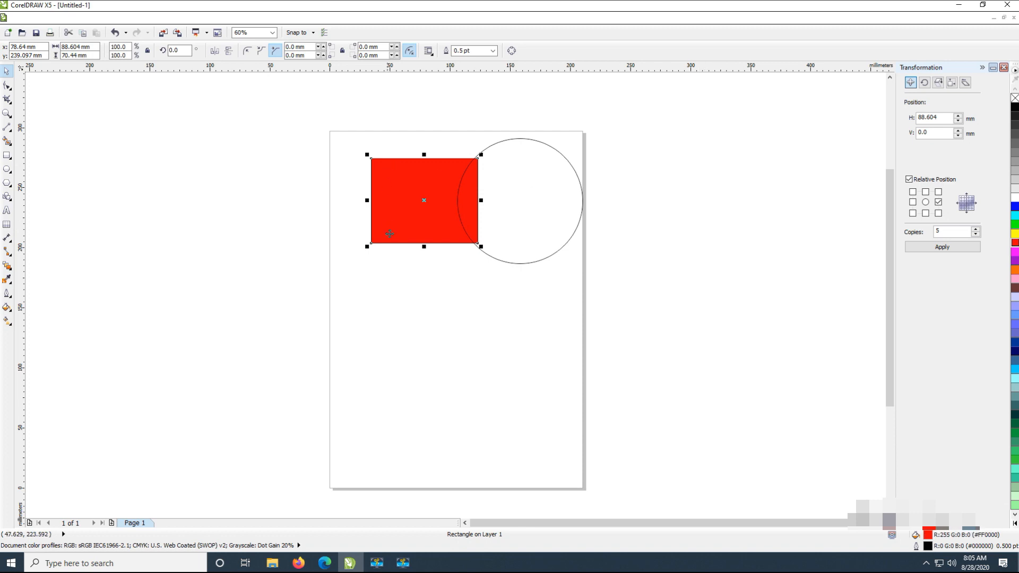
{"action": "left_click", "coordinate": [482, 230]}
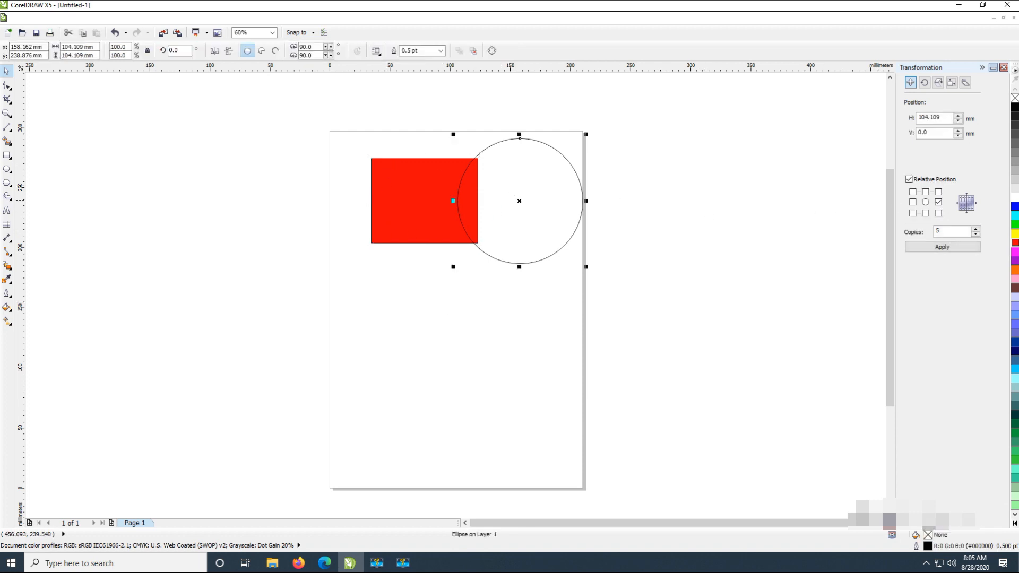
{"action": "left_click", "coordinate": [1015, 207]}
{"action": "mouse_move", "coordinate": [531, 180]}
{"action": "left_mouse_down"}
{"action": "mouse_move", "coordinate": [523, 189]}
{"action": "mouse_move", "coordinate": [525, 177]}
{"action": "left_mouse_up"}
{"action": "left_click", "coordinate": [670, 177]}
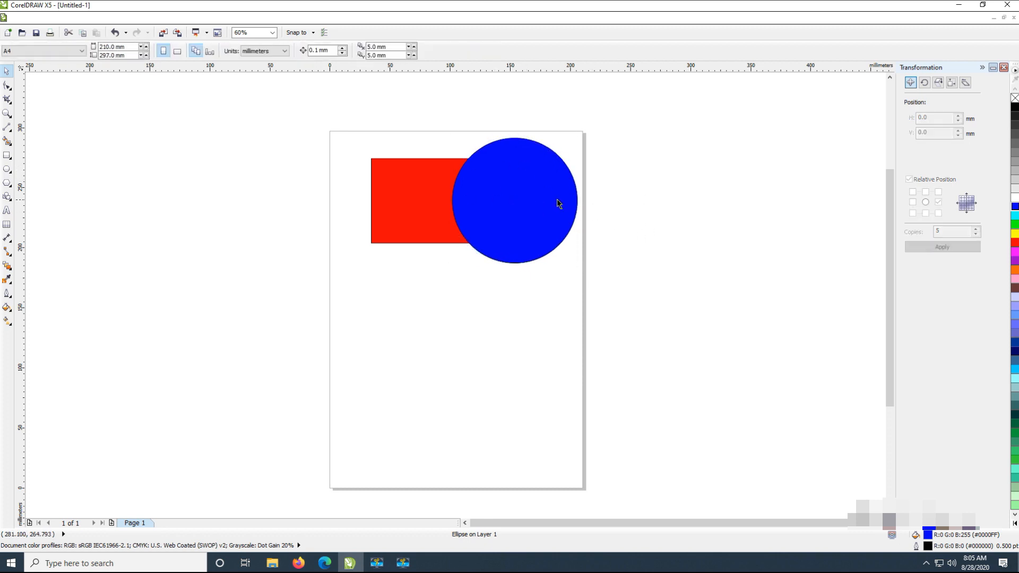
Step: Apply Front Minus Back to the red rectangle and the blue circle
{"action": "left_click", "coordinate": [558, 205]}
{"action": "left_click", "coordinate": [511, 299]}
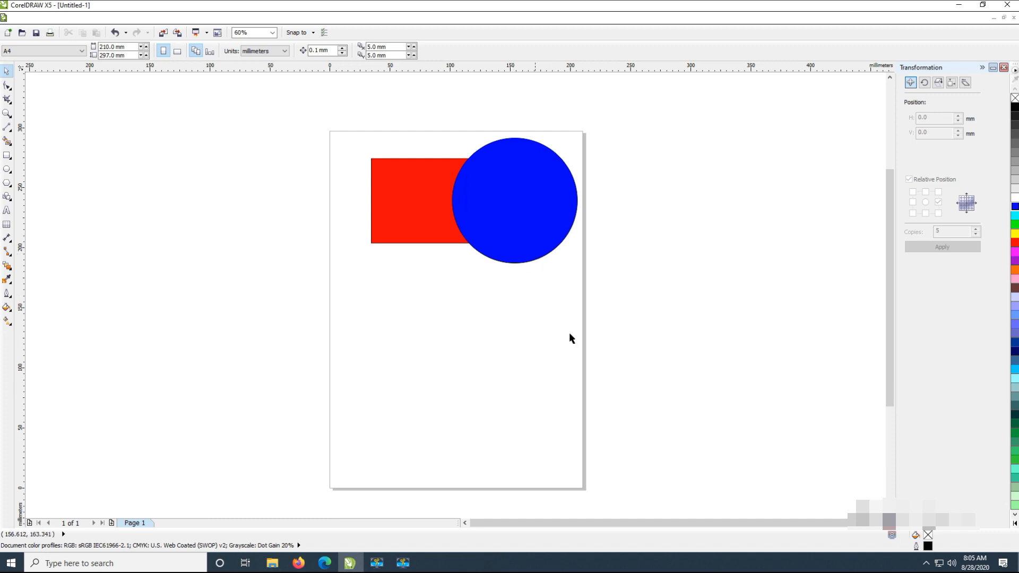
{"action": "left_click_drag", "start_coordinate": [605, 294], "coordinate": [320, 107]}
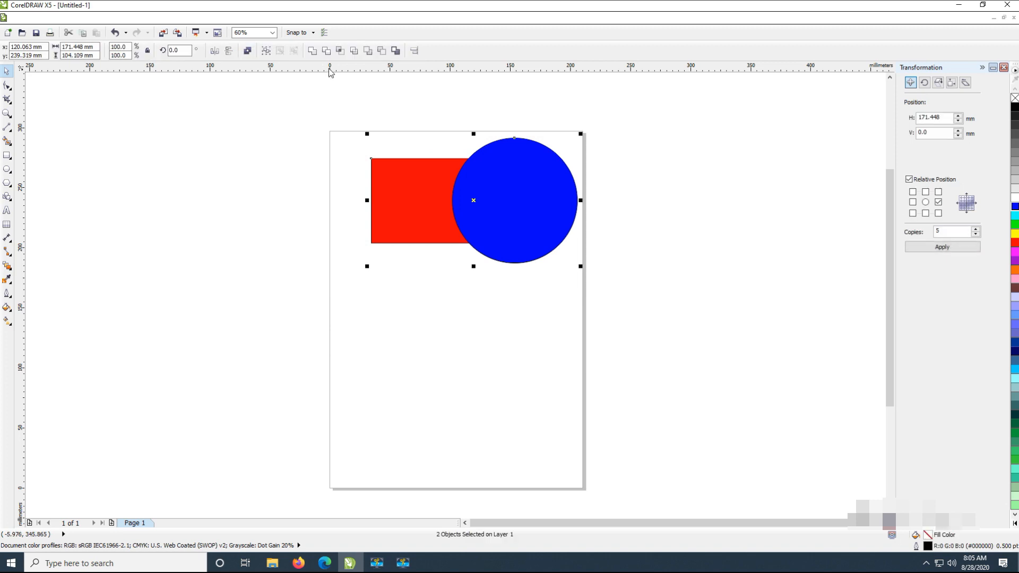
{"action": "left_click", "coordinate": [368, 51]}
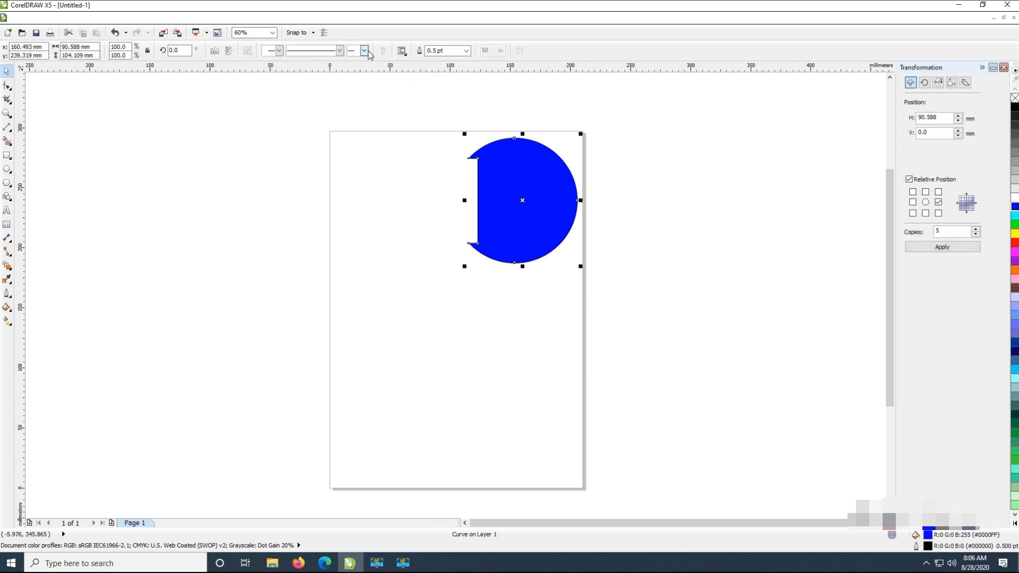
{"action": "left_click", "coordinate": [442, 304]}
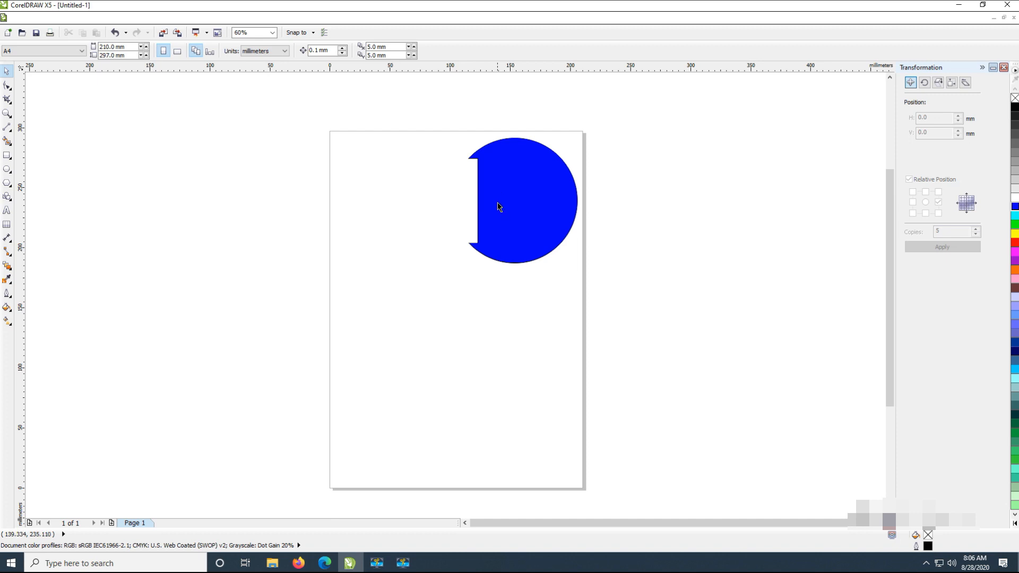
Step: Undo the Front Minus Back operation on the rectangle and circle
{"action": "key", "text": "ctrl+z"}
{"action": "left_click", "coordinate": [473, 309]}
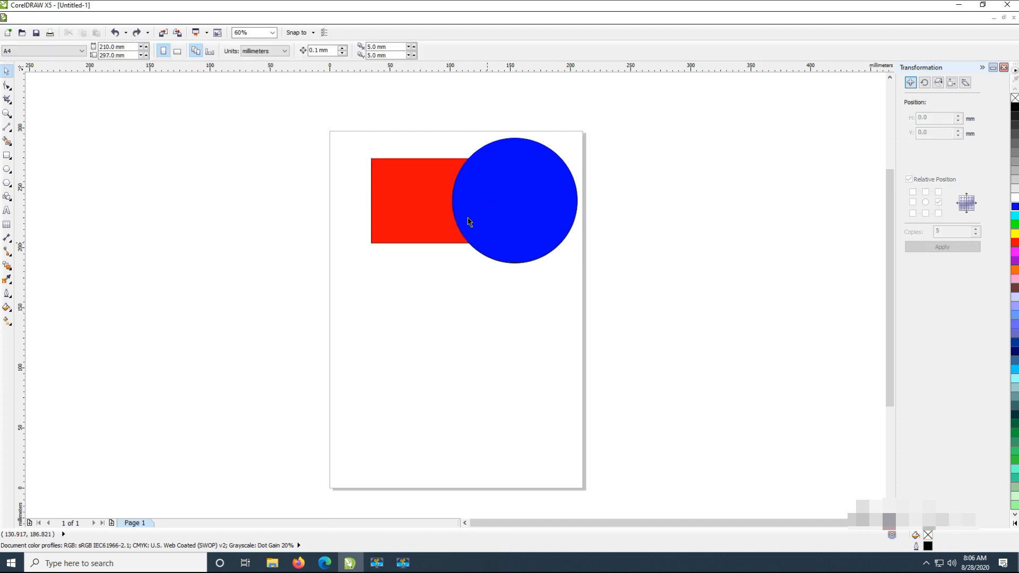
{"action": "left_click", "coordinate": [518, 261]}
{"action": "left_click", "coordinate": [613, 300]}
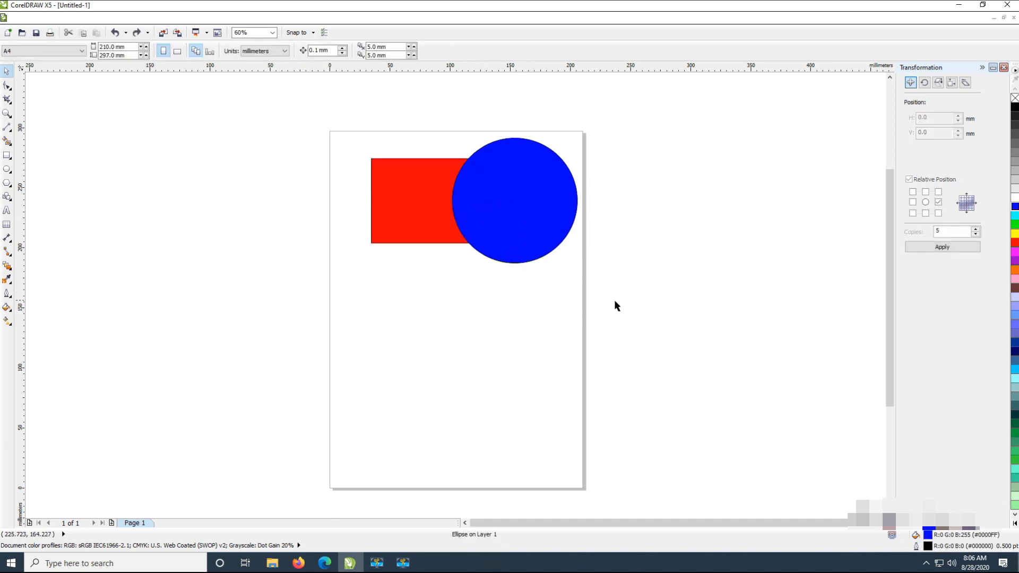
Step: Apply Back Minus Front to the red rectangle and the blue circle
{"action": "left_click_drag", "start_coordinate": [586, 314], "coordinate": [345, 113]}
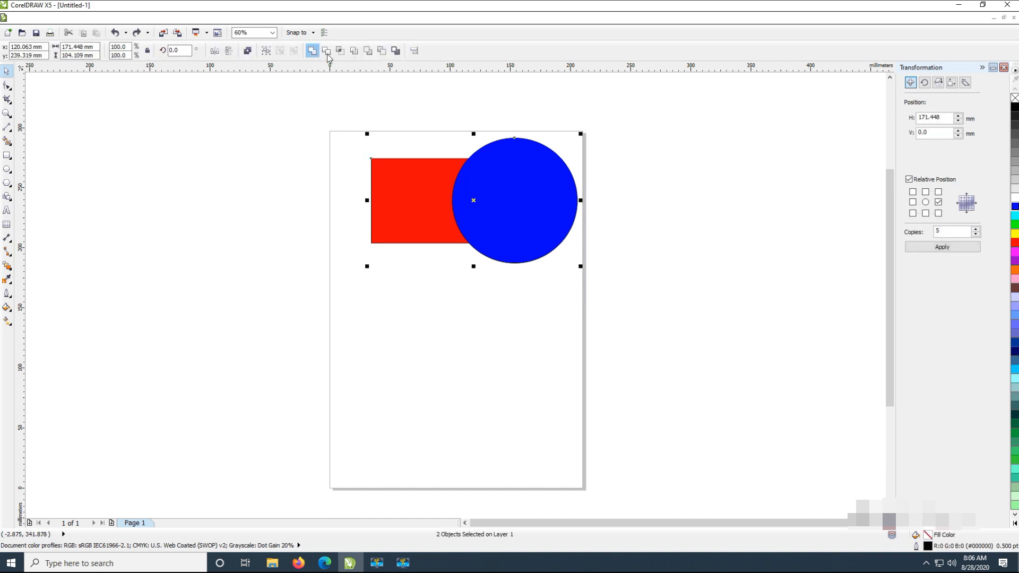
{"action": "left_click", "coordinate": [381, 51]}
{"action": "left_click", "coordinate": [495, 288]}
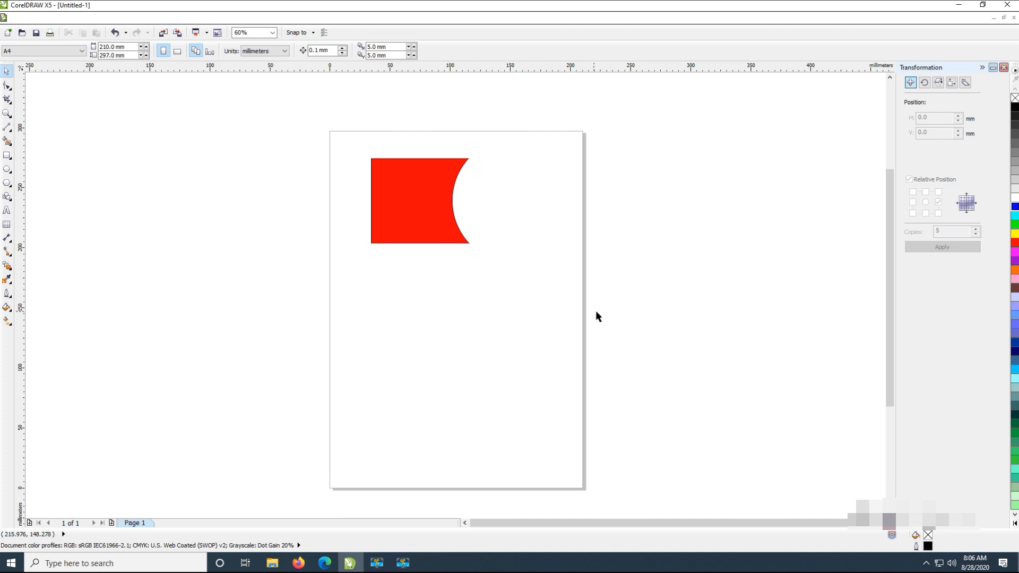
Step: Delete the remaining red shape and draw two overlapping circles near the top of the page, the right-hand one about 113 mm in diameter
{"action": "left_click", "coordinate": [439, 233]}
{"action": "key", "text": "Delete"}
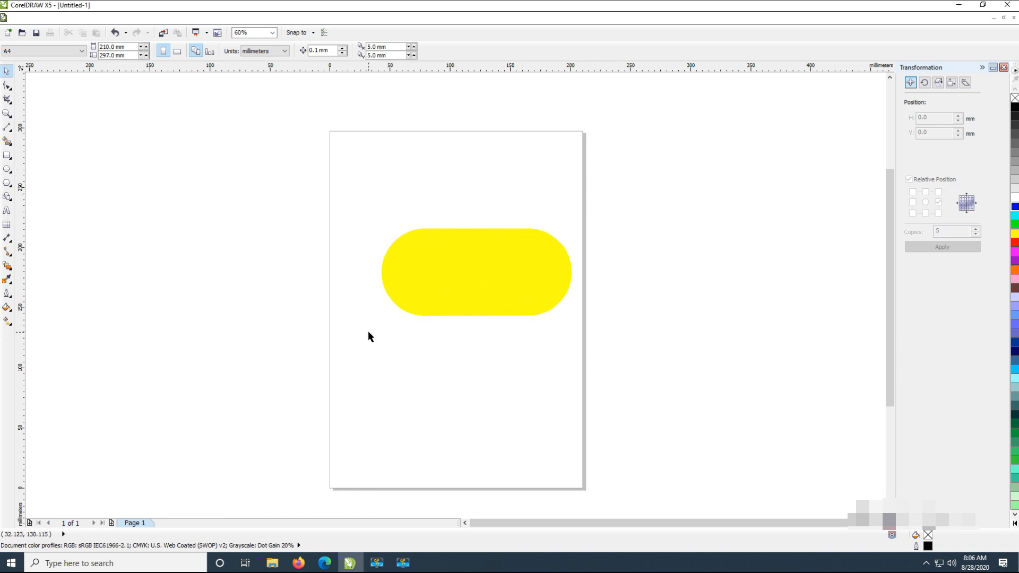
{"action": "left_click", "coordinate": [7, 169]}
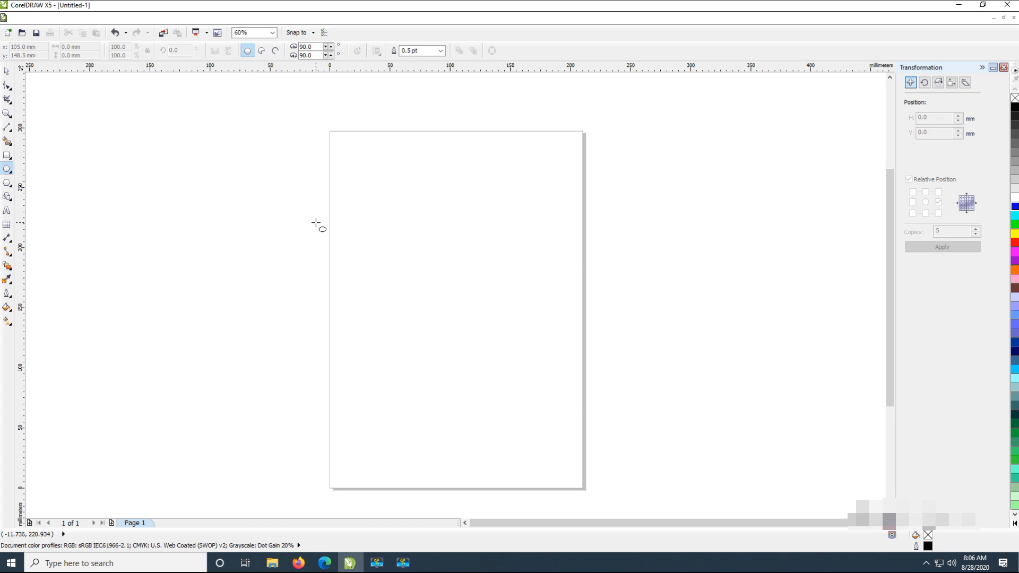
{"action": "left_click", "coordinate": [8, 168]}
{"action": "left_click_drag", "start_coordinate": [416, 167], "coordinate": [480, 260]}
{"action": "left_click_drag", "start_coordinate": [476, 139], "coordinate": [588, 275]}
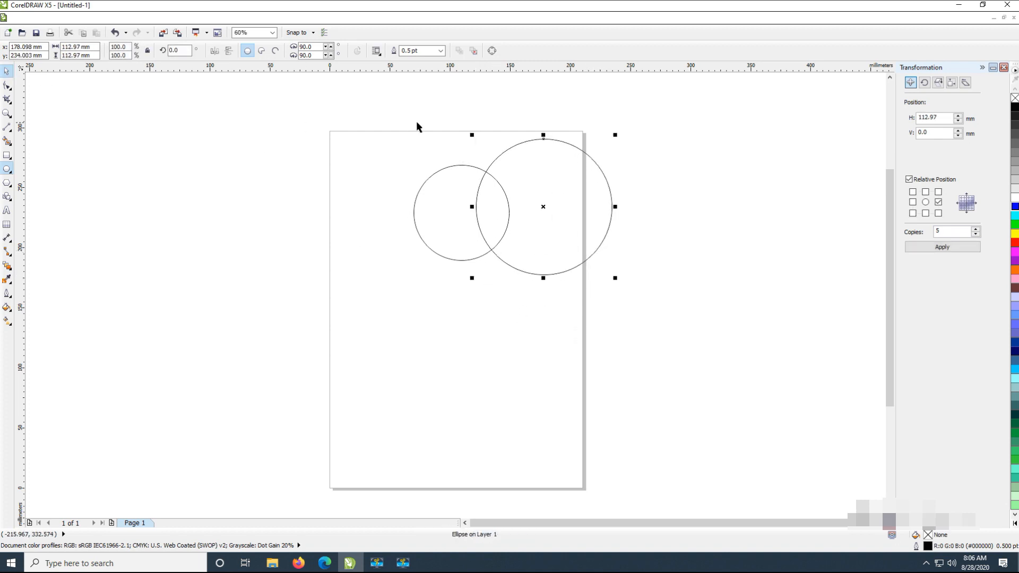
Step: Create a boundary around the two overlapping circles and move the boundary outline off the page to the left
{"action": "key", "text": "space"}
{"action": "left_click", "coordinate": [359, 104]}
{"action": "left_click_drag", "start_coordinate": [360, 101], "coordinate": [656, 337]}
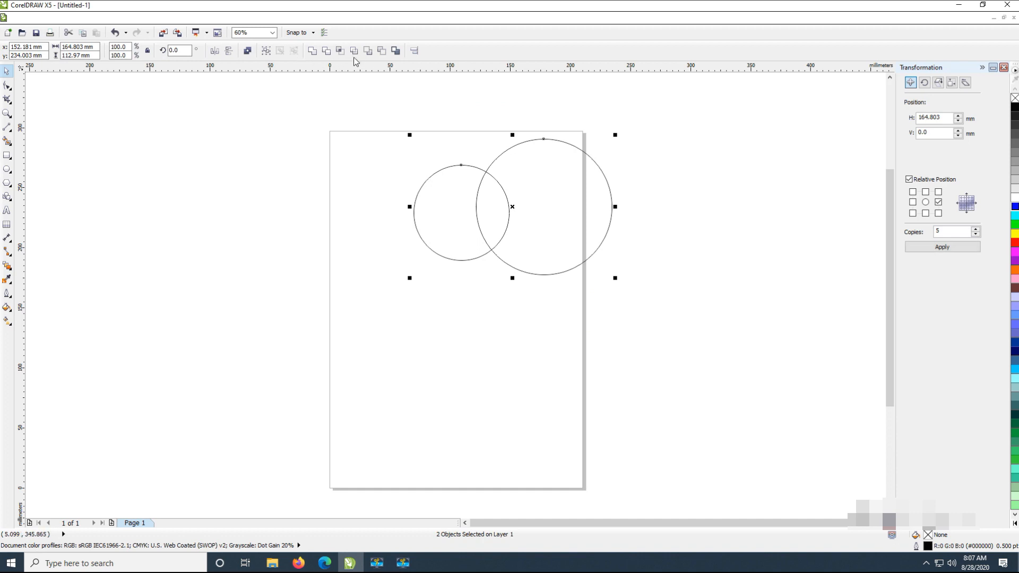
{"action": "left_click", "coordinate": [395, 51]}
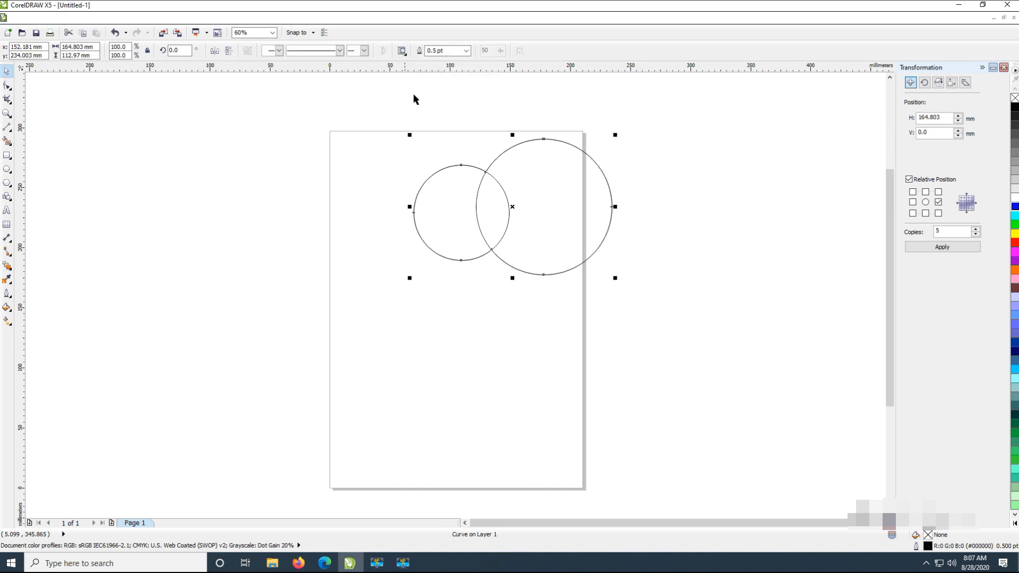
{"action": "left_click_drag", "start_coordinate": [357, 357], "coordinate": [207, 248]}
{"action": "left_click", "coordinate": [313, 334]}
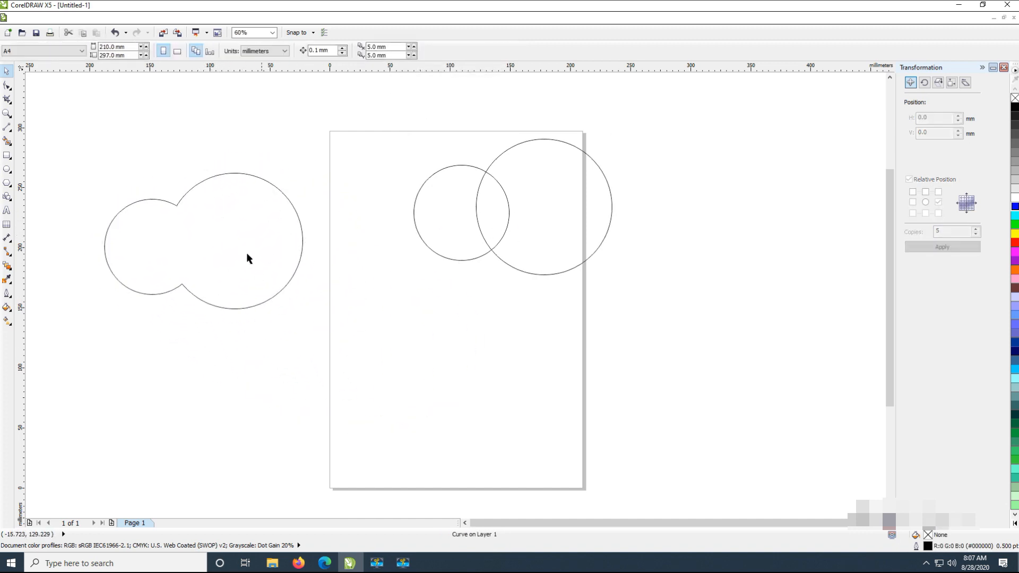
{"action": "left_click", "coordinate": [246, 252]}
{"action": "left_click", "coordinate": [348, 361]}
{"action": "left_click", "coordinate": [205, 274]}
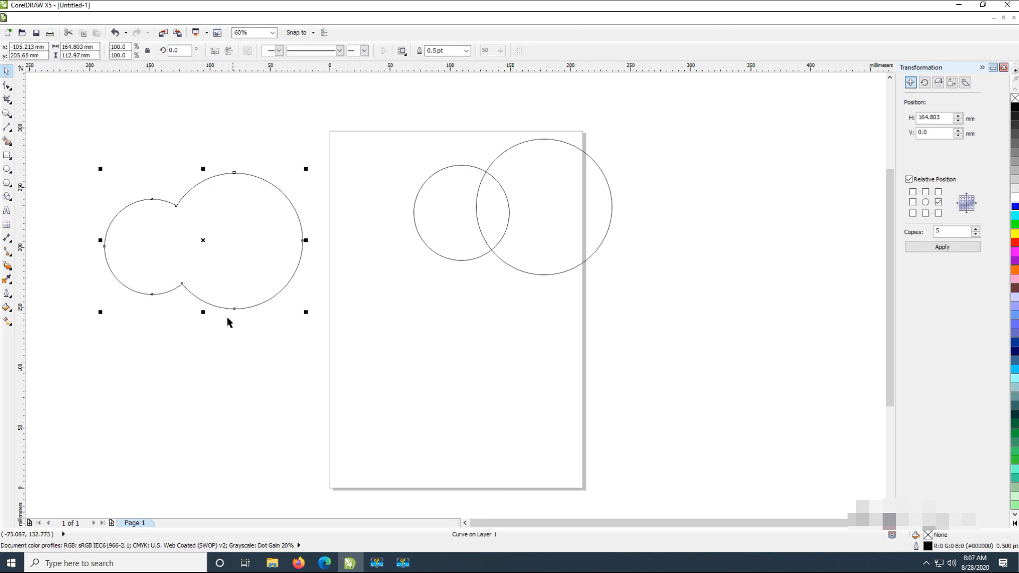
{"action": "left_click", "coordinate": [265, 254]}
{"action": "left_click", "coordinate": [235, 340]}
{"action": "left_click", "coordinate": [246, 254]}
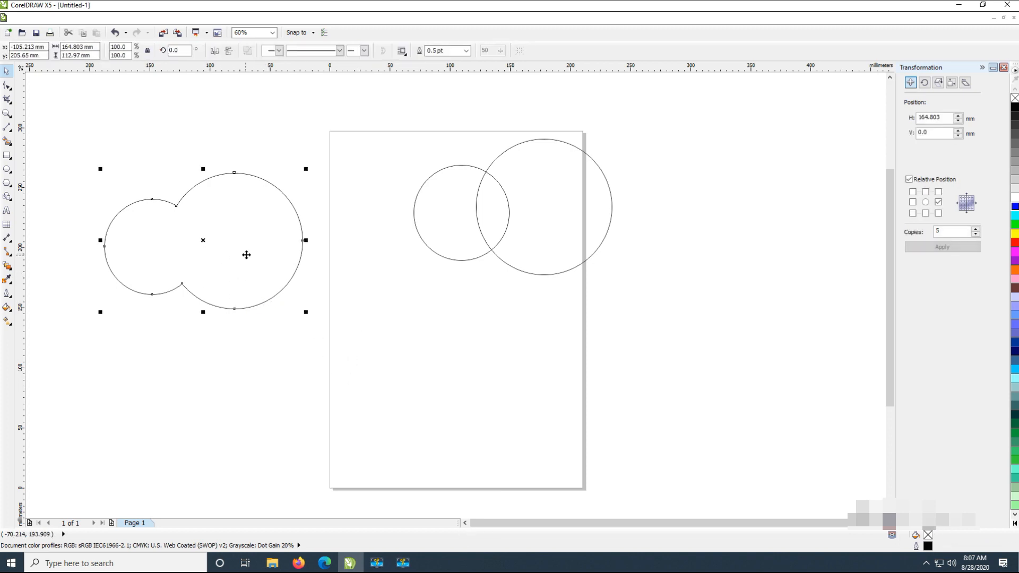
Step: Weld the two original circles, and undo both the weld and the move of the boundary outline
{"action": "left_click_drag", "start_coordinate": [645, 307], "coordinate": [359, 69]}
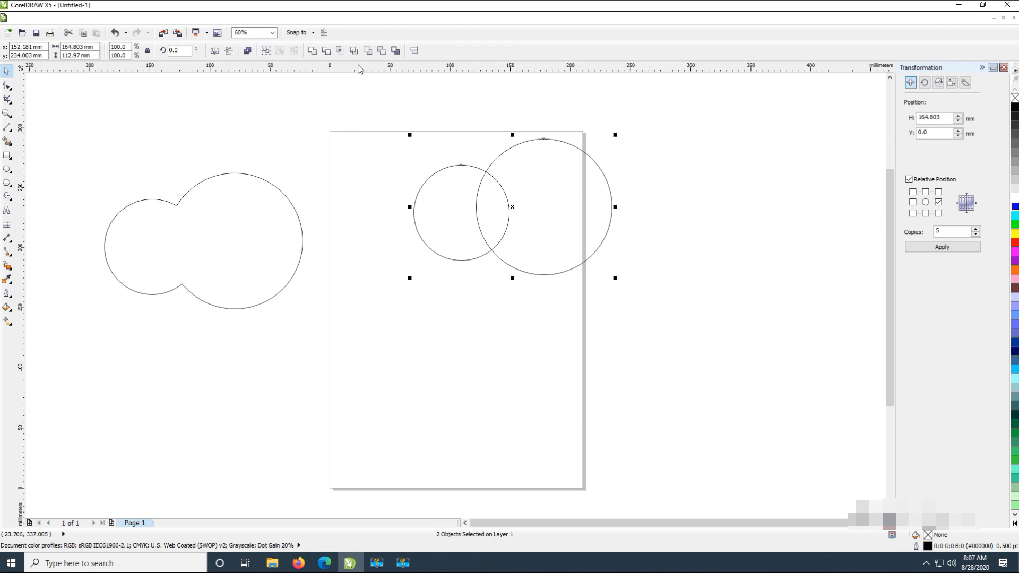
{"action": "left_click", "coordinate": [313, 51]}
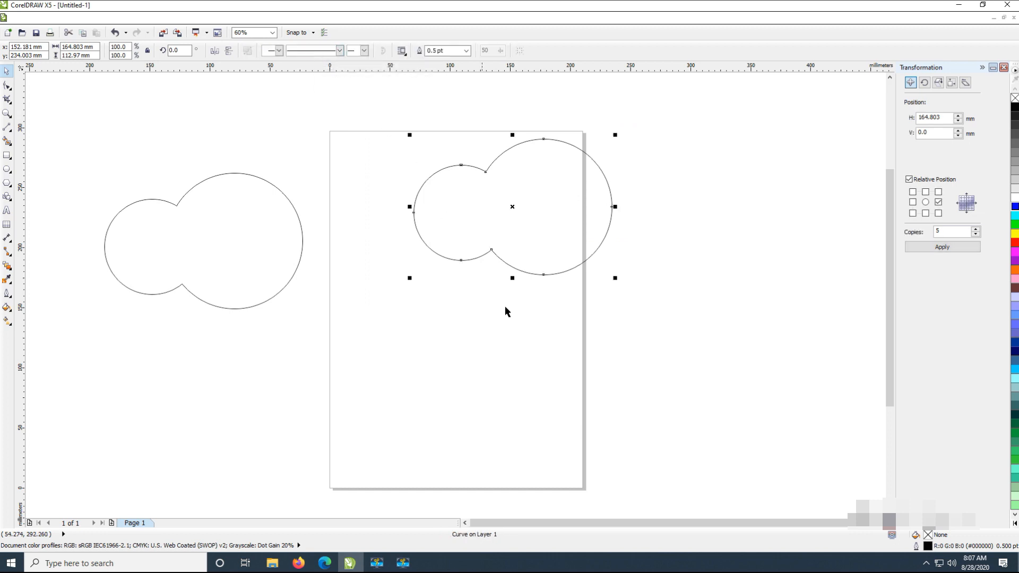
{"action": "key", "text": "ctrl+z"}
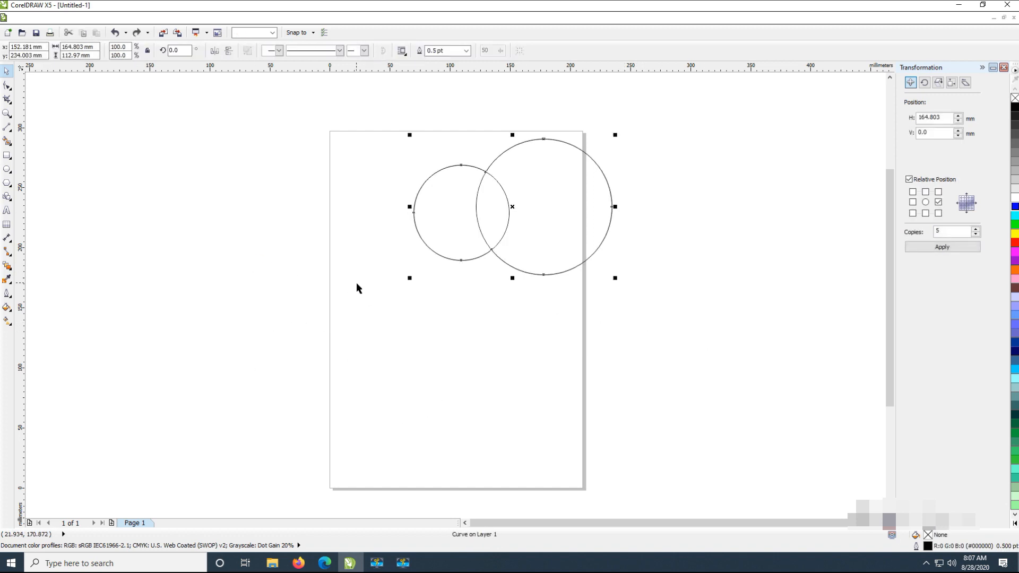
Step: Pull the boundary outline off the two circles and delete it
{"action": "left_click", "coordinate": [580, 319]}
{"action": "left_click", "coordinate": [570, 260]}
{"action": "left_click_drag", "start_coordinate": [552, 212], "coordinate": [559, 400]}
{"action": "key", "text": "Delete"}
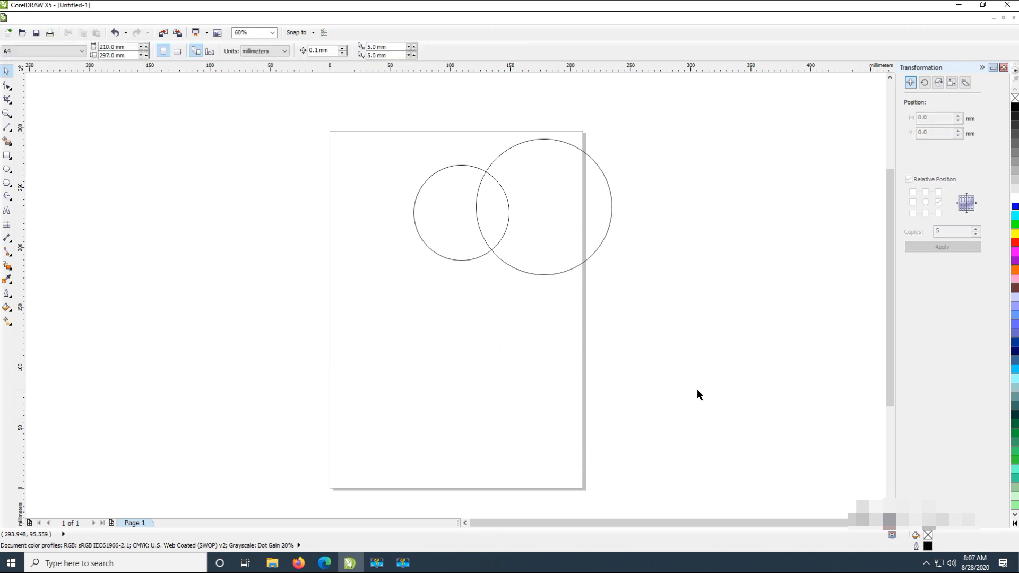
Step: Create a boundary from both circles and place the resulting outline beside the page's left edge
{"action": "left_click_drag", "start_coordinate": [699, 385], "coordinate": [373, 112]}
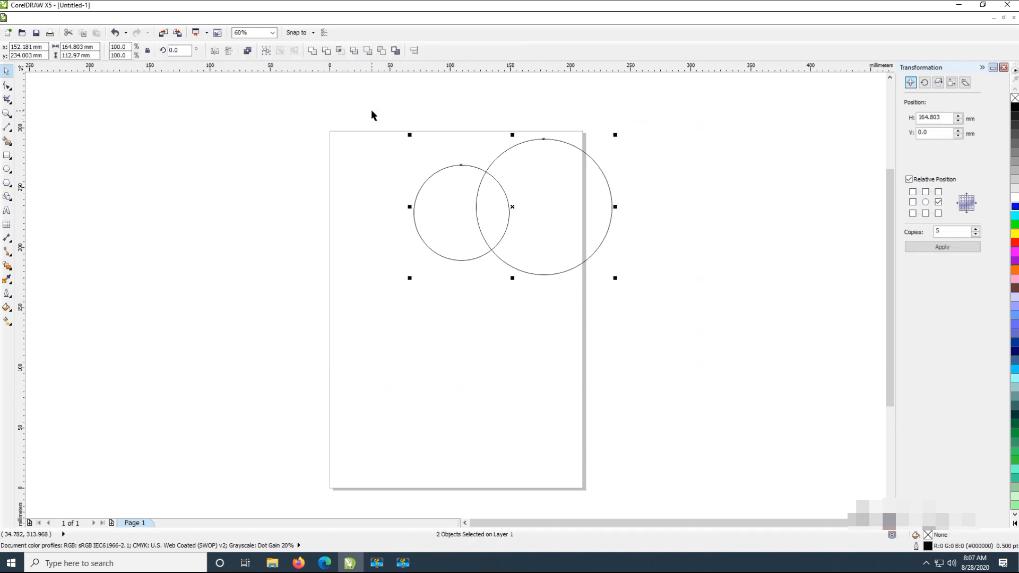
{"action": "left_click", "coordinate": [396, 51]}
{"action": "left_click_drag", "start_coordinate": [572, 188], "coordinate": [224, 199]}
{"action": "left_click", "coordinate": [321, 308]}
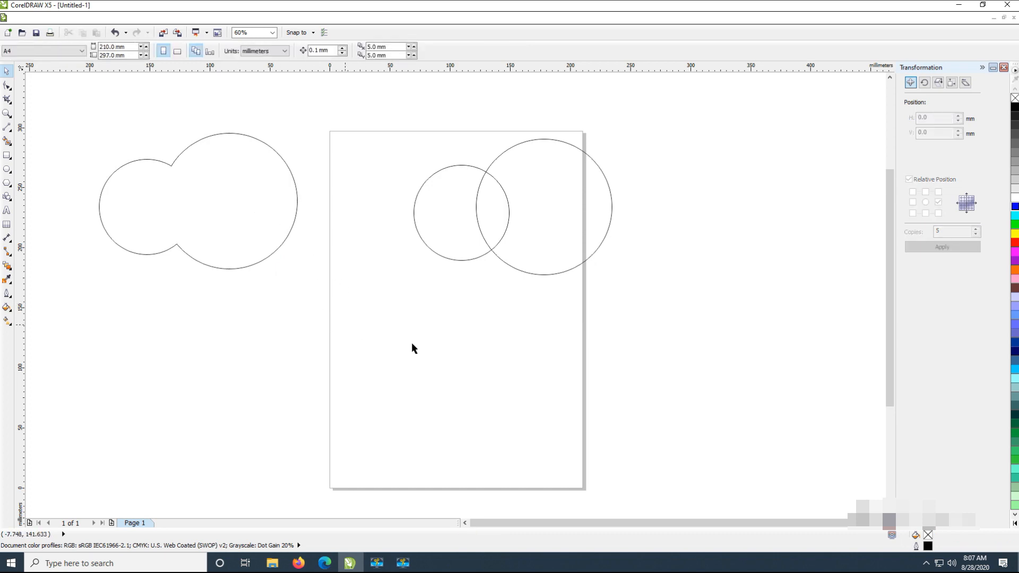
Step: Delete the two original circles and the boundary outline beside the page
{"action": "left_click_drag", "start_coordinate": [666, 325], "coordinate": [374, 110]}
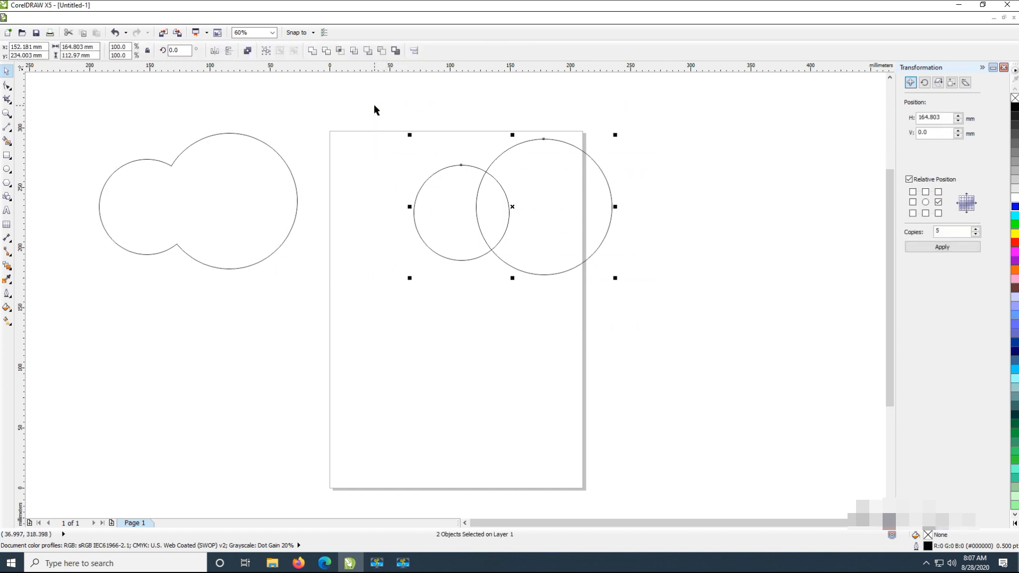
{"action": "key", "text": "Delete"}
{"action": "left_click_drag", "start_coordinate": [329, 355], "coordinate": [43, 101]}
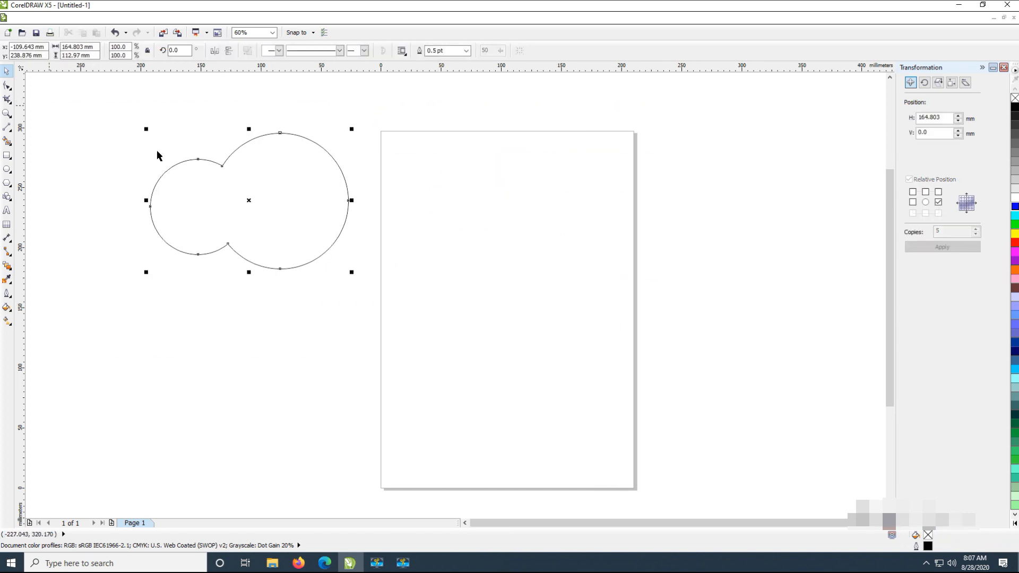
{"action": "key", "text": "Delete"}
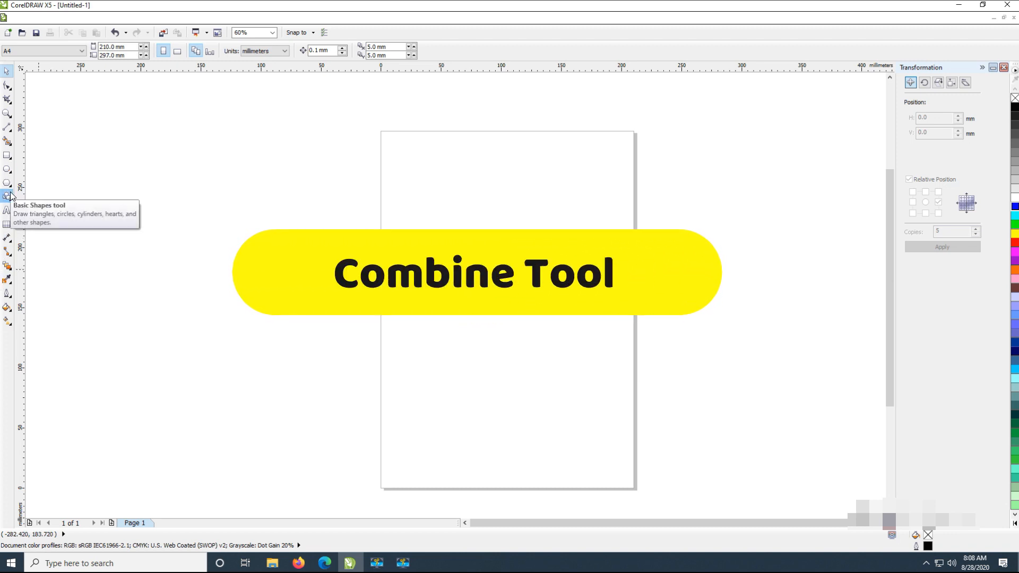
Step: Draw a circle about 82 mm in diameter and a second one about 99 mm overlapping its right side
{"action": "left_click", "coordinate": [7, 169]}
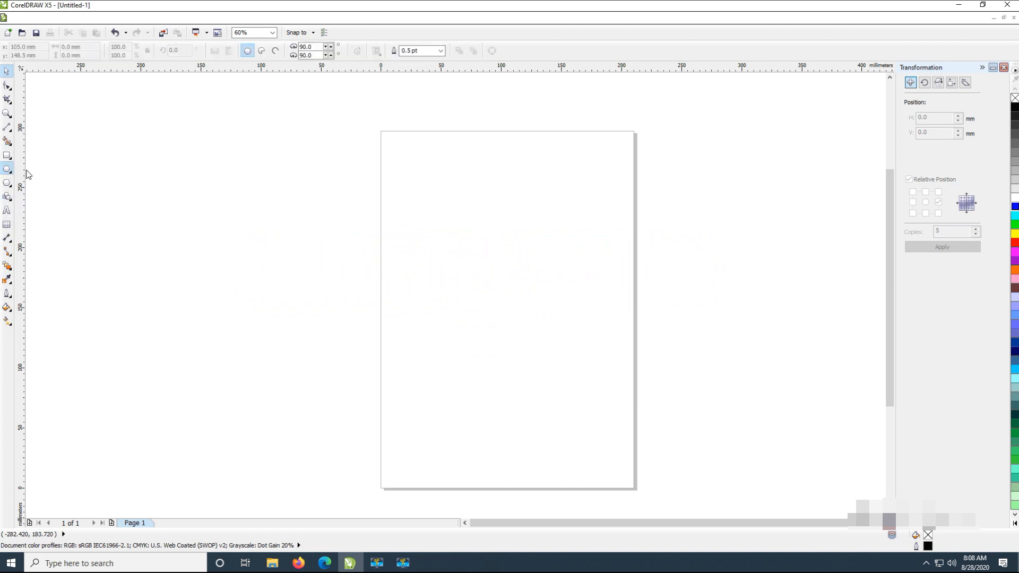
{"action": "left_click_drag", "start_coordinate": [477, 192], "coordinate": [555, 289]}
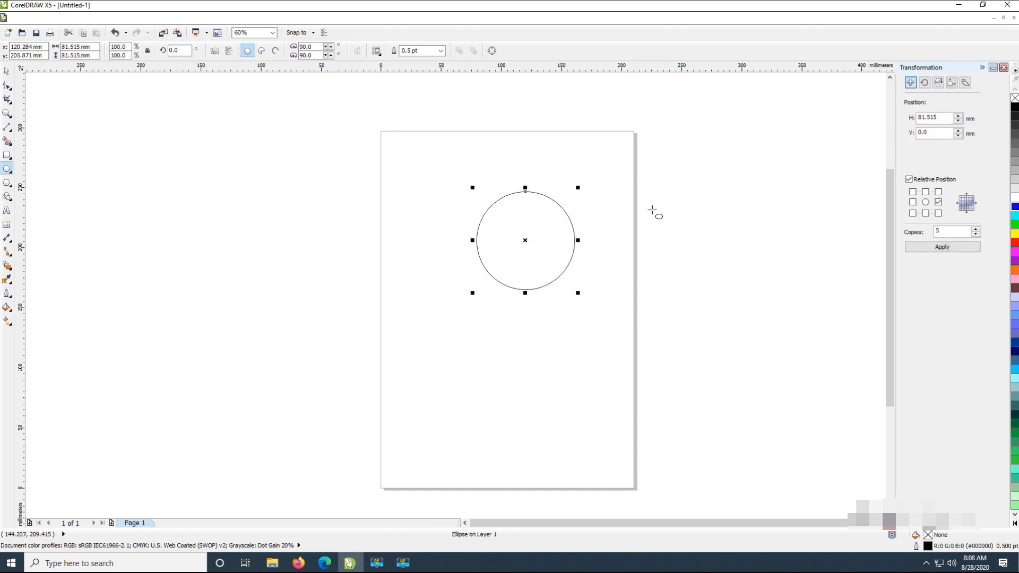
{"action": "left_click_drag", "start_coordinate": [661, 197], "coordinate": [545, 277]}
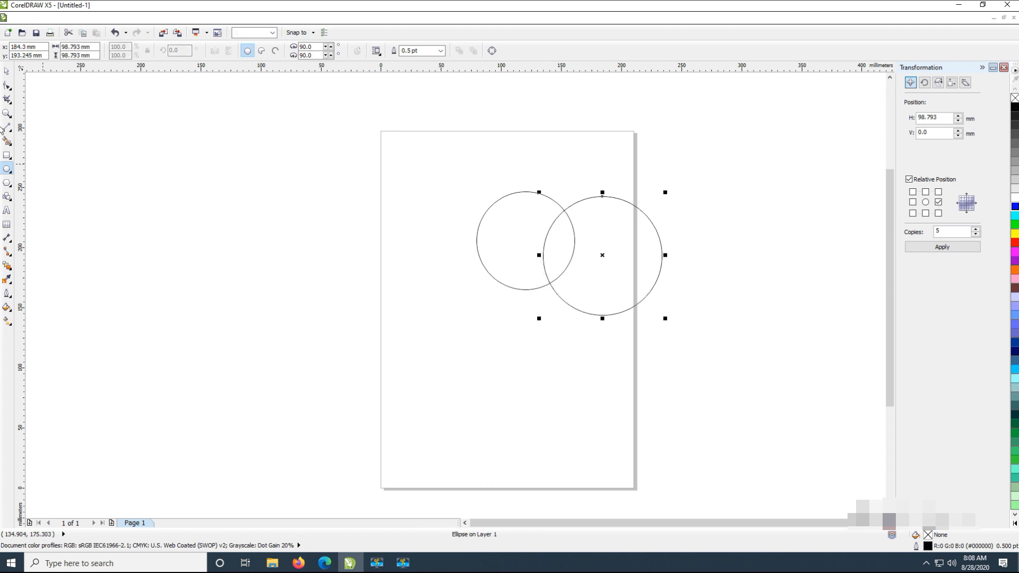
Step: Combine the two overlapping circles into a single object
{"action": "left_click", "coordinate": [7, 70]}
{"action": "left_click", "coordinate": [540, 256]}
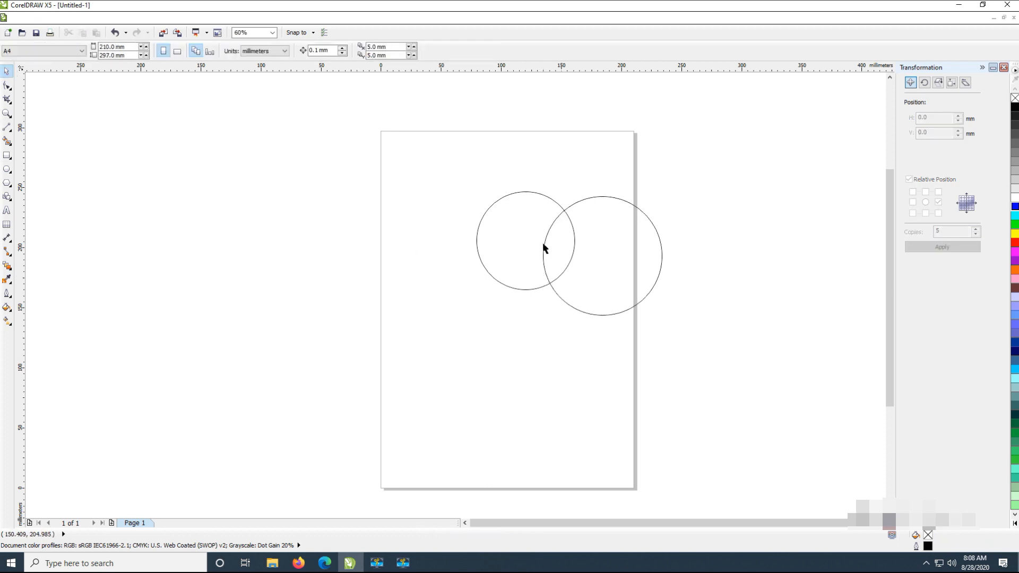
{"action": "left_click", "coordinate": [724, 379]}
{"action": "left_click", "coordinate": [520, 262]}
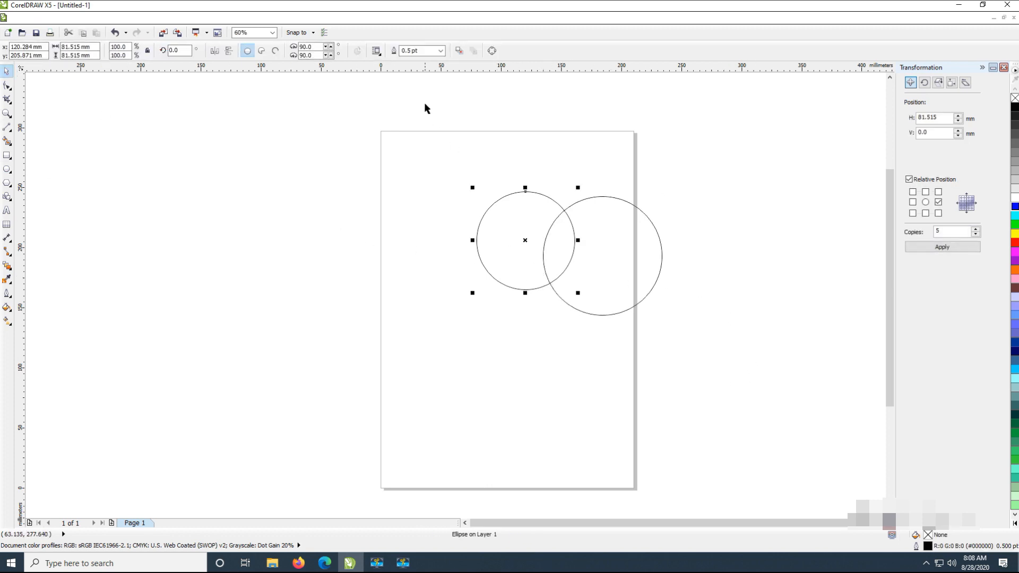
{"action": "left_click_drag", "start_coordinate": [410, 143], "coordinate": [761, 380]}
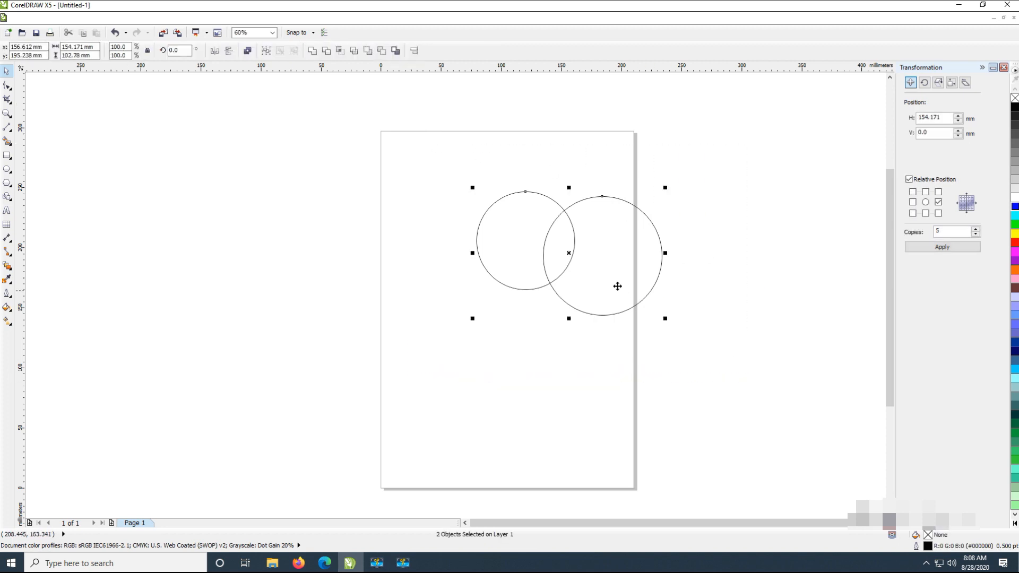
{"action": "right_click", "coordinate": [597, 253]}
{"action": "left_click", "coordinate": [409, 142]}
{"action": "left_click_drag", "start_coordinate": [435, 144], "coordinate": [686, 366]}
{"action": "right_click", "coordinate": [624, 271]}
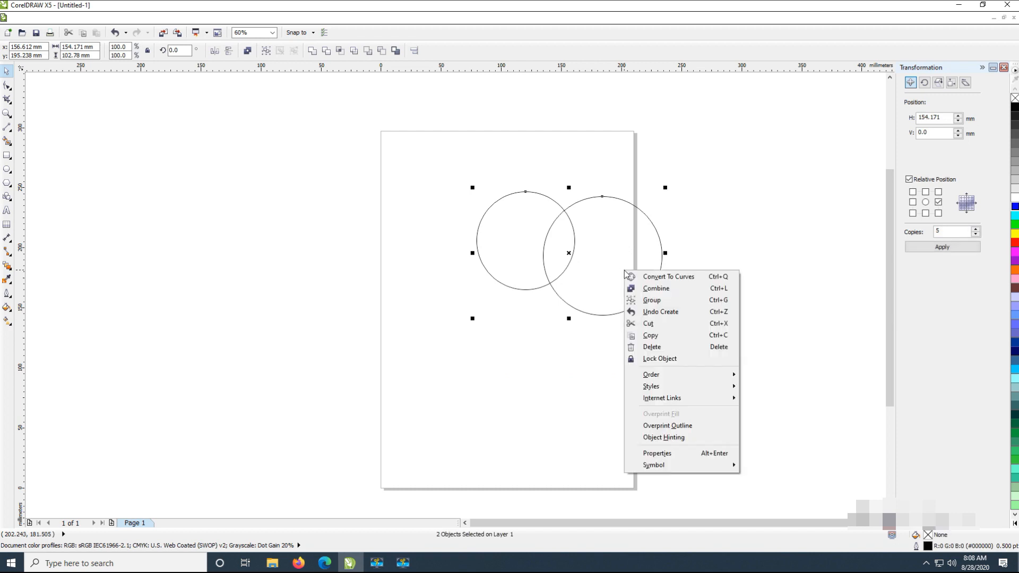
{"action": "left_click", "coordinate": [647, 288]}
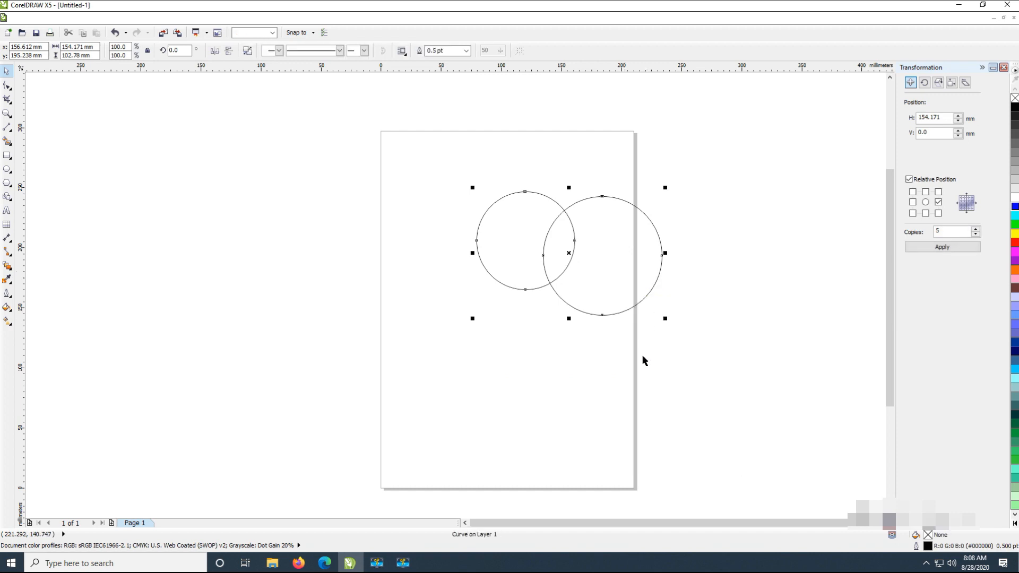
Step: Fill the combined circles with magenta
{"action": "left_click", "coordinate": [643, 360]}
{"action": "left_click", "coordinate": [561, 272]}
{"action": "left_click", "coordinate": [1015, 252]}
{"action": "left_click", "coordinate": [673, 323]}
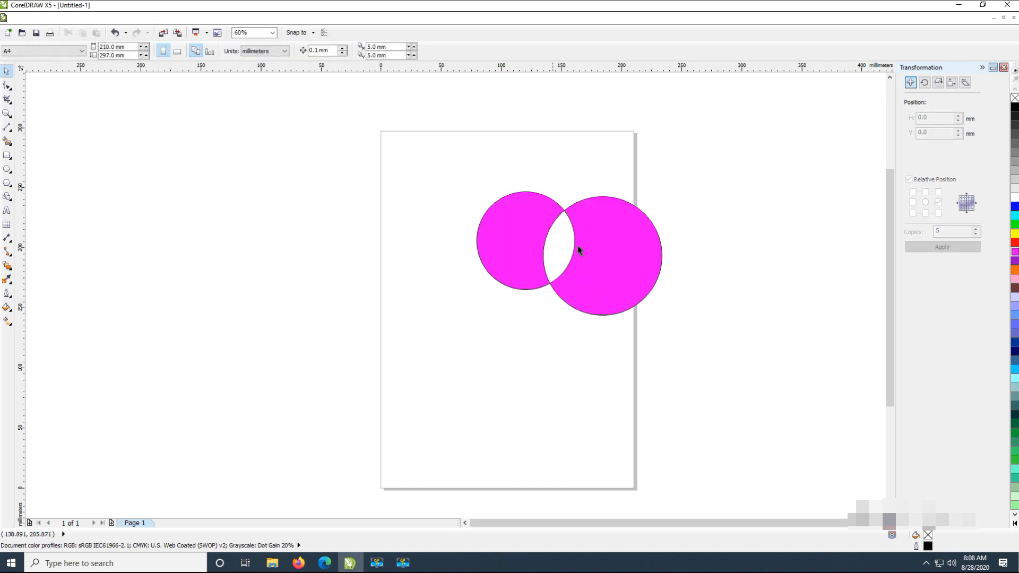
Step: Draw an ellipse about 218 by 89 mm to the left of the combined circles and fill it with orange
{"action": "left_click", "coordinate": [7, 169]}
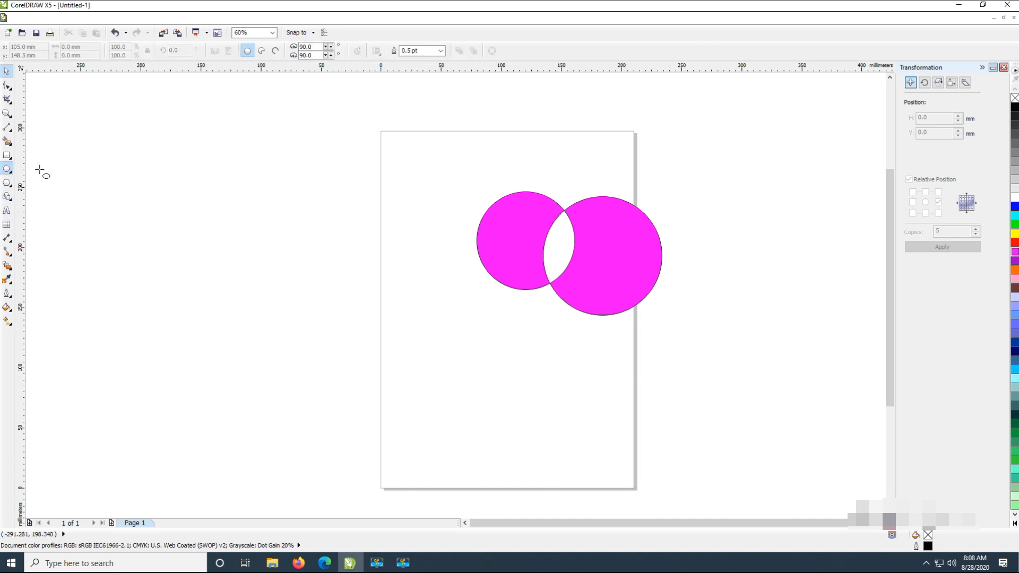
{"action": "left_click_drag", "start_coordinate": [175, 179], "coordinate": [440, 290]}
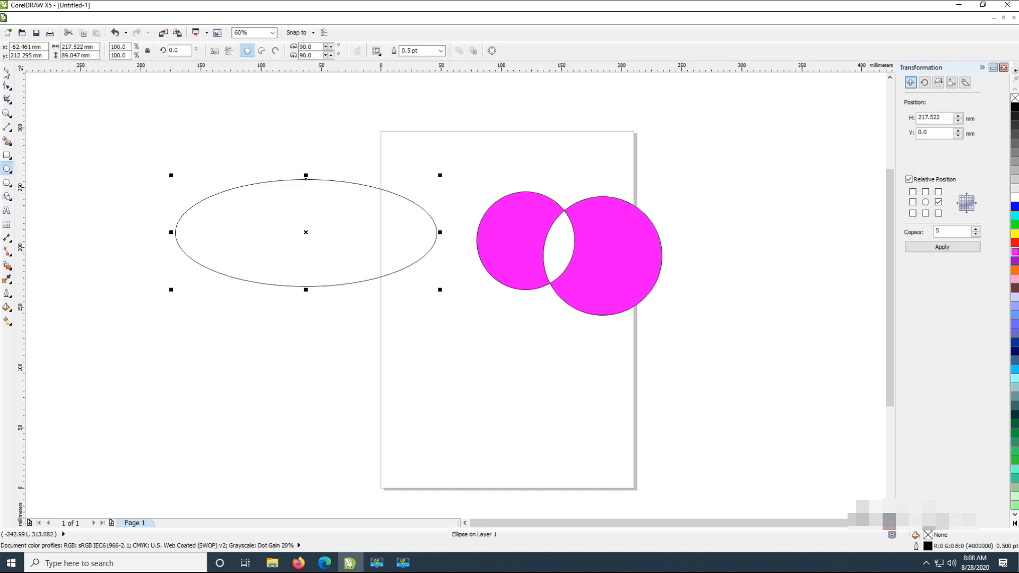
{"action": "left_click", "coordinate": [6, 73]}
{"action": "left_click", "coordinate": [1015, 270]}
Step: Overlap the magenta combined circles with the orange ellipse and send the ellipse to the back of the page
{"action": "left_click", "coordinate": [634, 275]}
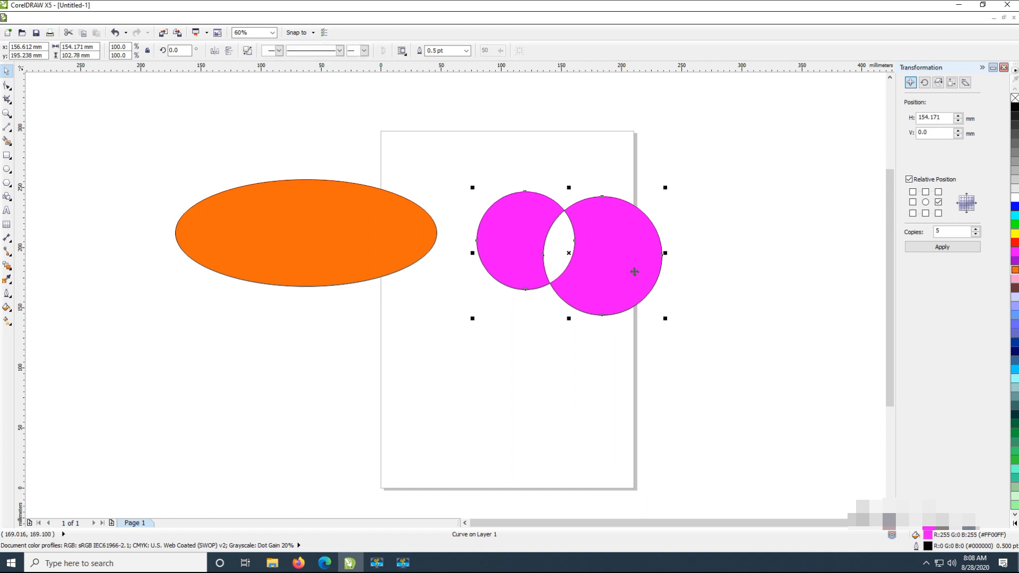
{"action": "left_click_drag", "start_coordinate": [635, 275], "coordinate": [369, 256]}
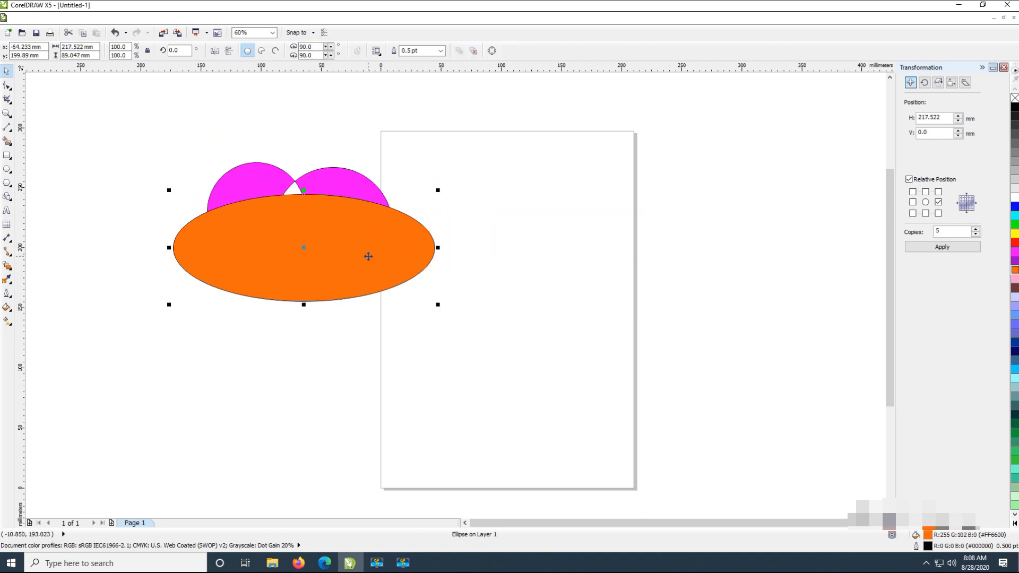
{"action": "right_click", "coordinate": [369, 255]}
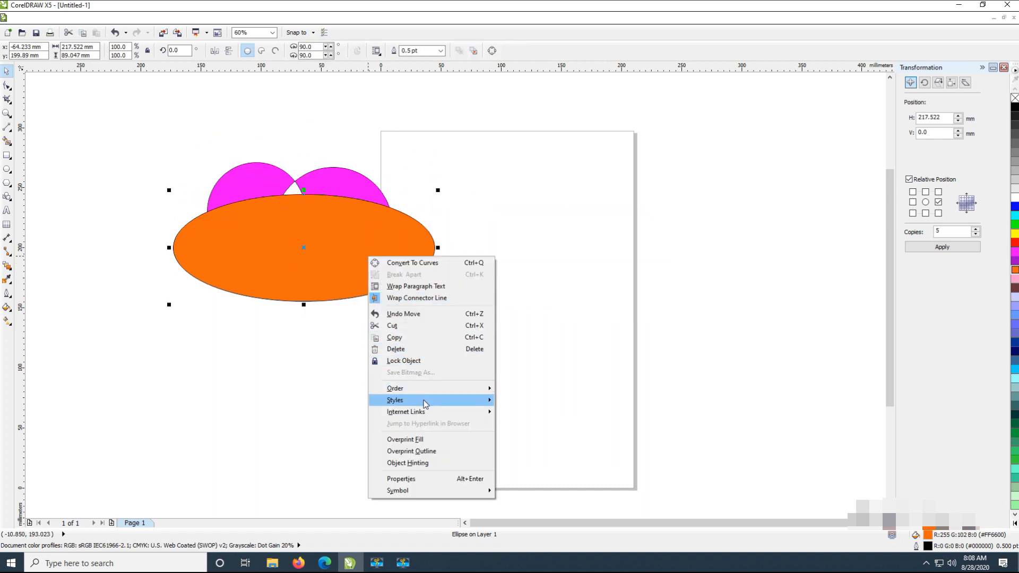
{"action": "mouse_move", "coordinate": [480, 392]}
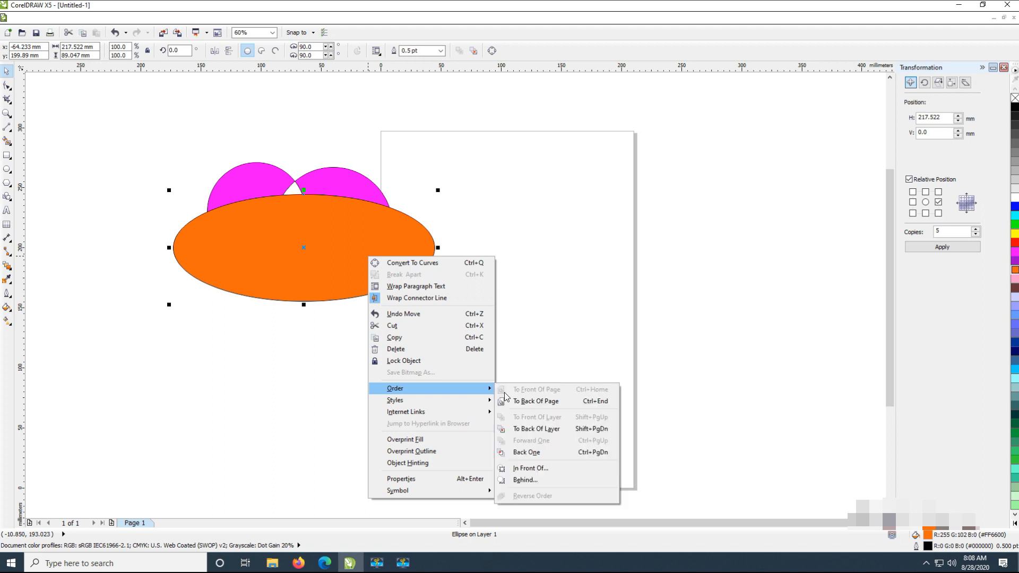
{"action": "left_click", "coordinate": [541, 406]}
Step: Shift the combined circles over the ellipse, and delete both the circles and the ellipse
{"action": "left_click", "coordinate": [341, 207]}
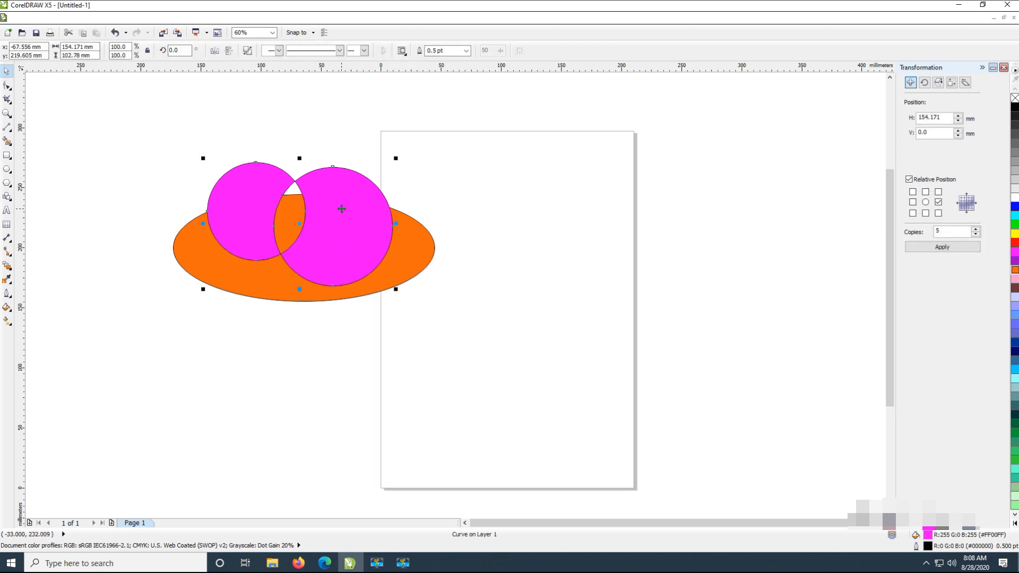
{"action": "left_click_drag", "start_coordinate": [341, 207], "coordinate": [367, 232]}
{"action": "key", "text": "Delete"}
{"action": "left_click", "coordinate": [352, 263]}
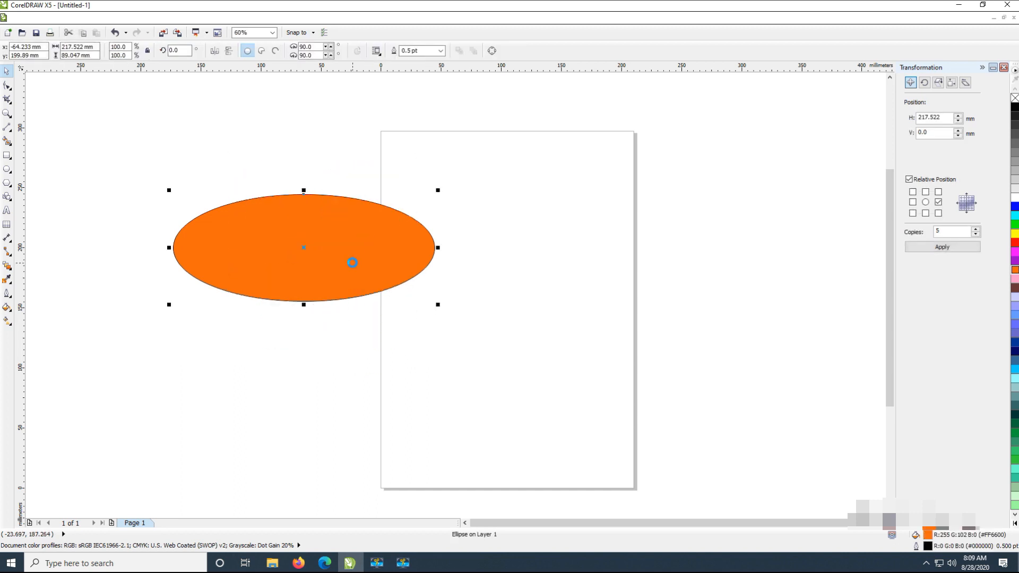
{"action": "key", "text": "Delete"}
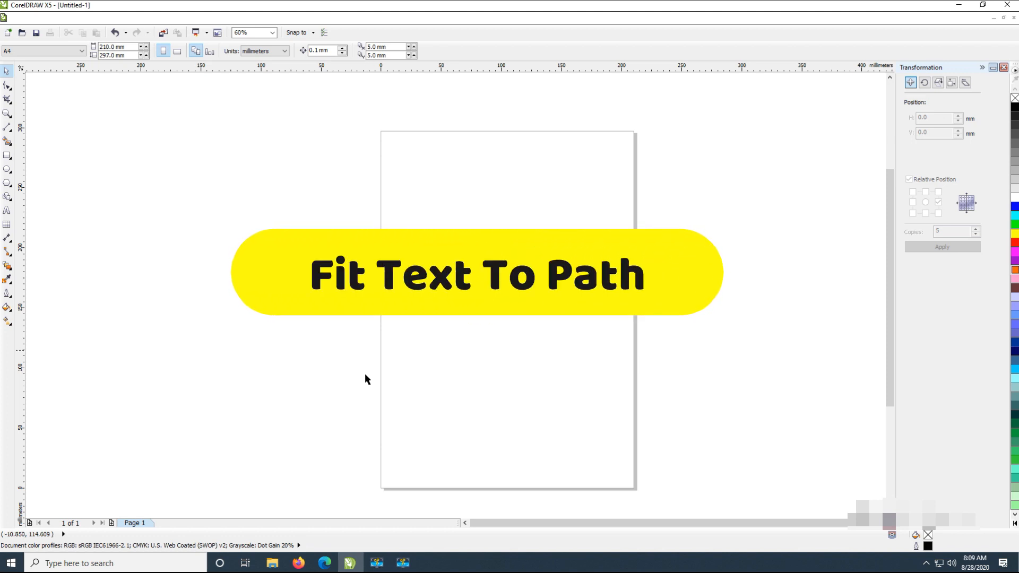
Step: Draw a circle about 116 mm in diameter on the page and write the artistic text SMA DARMA YUDHA beside it
{"action": "left_click", "coordinate": [7, 169]}
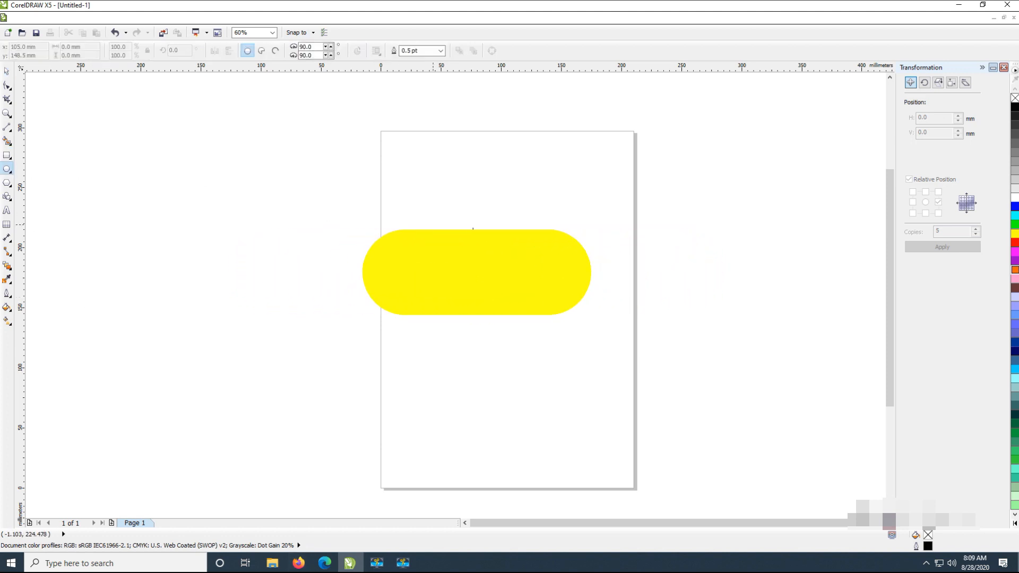
{"action": "left_click_drag", "start_coordinate": [421, 200], "coordinate": [518, 340]}
{"action": "left_click", "coordinate": [7, 210]}
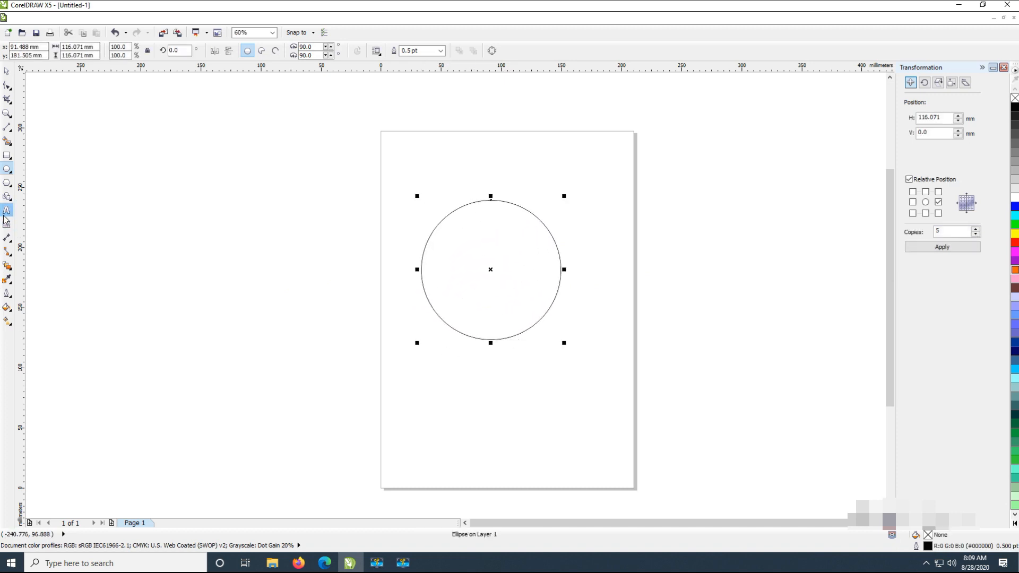
{"action": "left_click", "coordinate": [271, 225]}
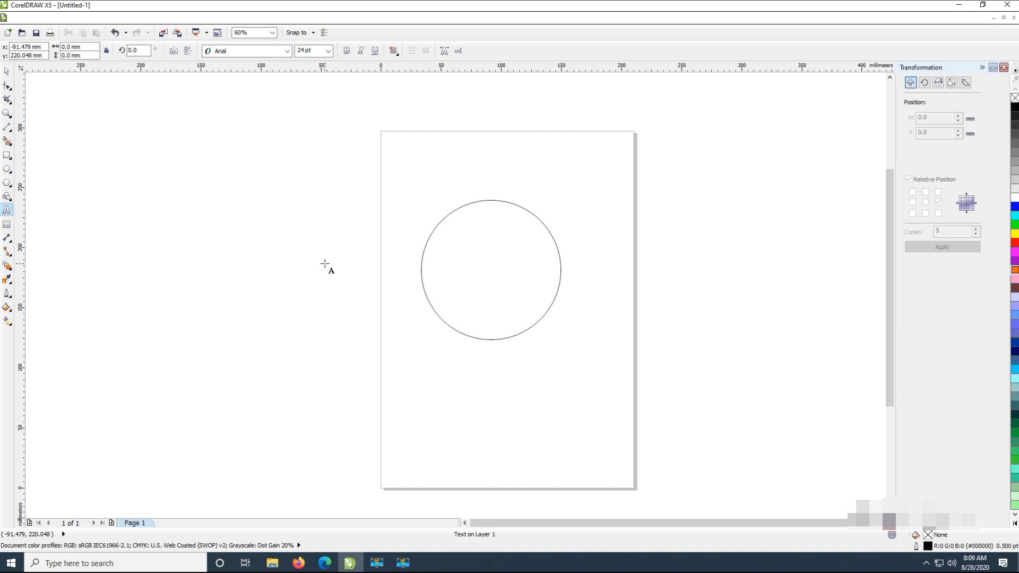
{"action": "type", "text": "SMA DARMA YUDHA"}
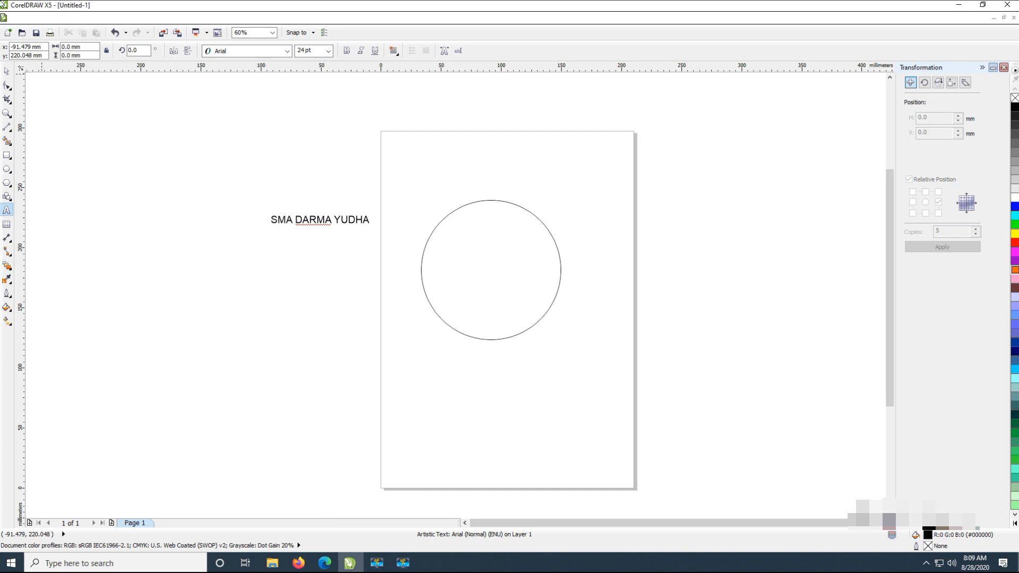
{"action": "left_click", "coordinate": [6, 75]}
{"action": "left_click", "coordinate": [236, 259]}
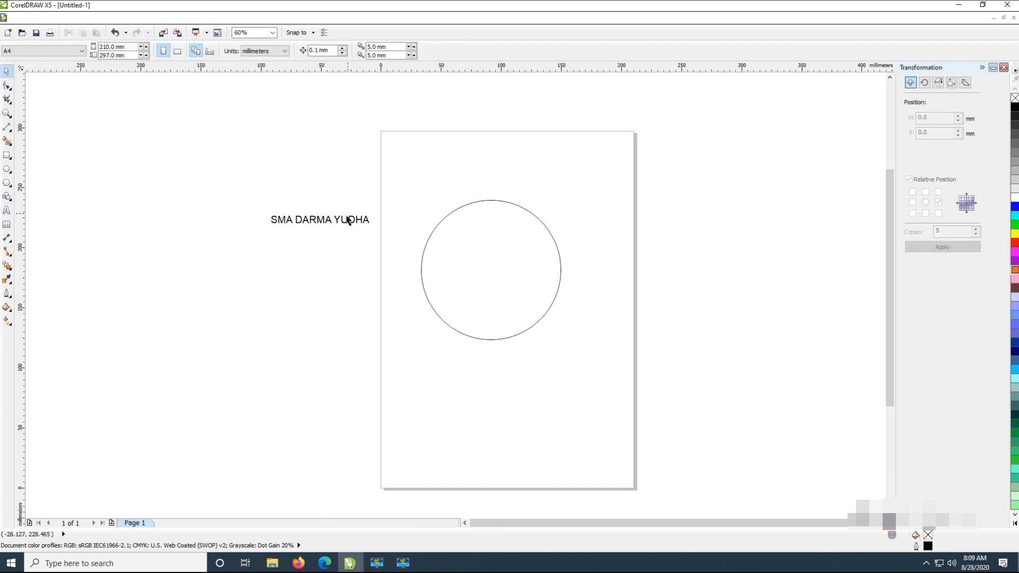
Step: Enlarge the SMA DARMA YUDHA text to about 139 mm wide and place it just above the circle
{"action": "left_click_drag", "start_coordinate": [347, 216], "coordinate": [448, 188]}
{"action": "left_click", "coordinate": [330, 218]}
{"action": "left_click_drag", "start_coordinate": [329, 218], "coordinate": [538, 193]}
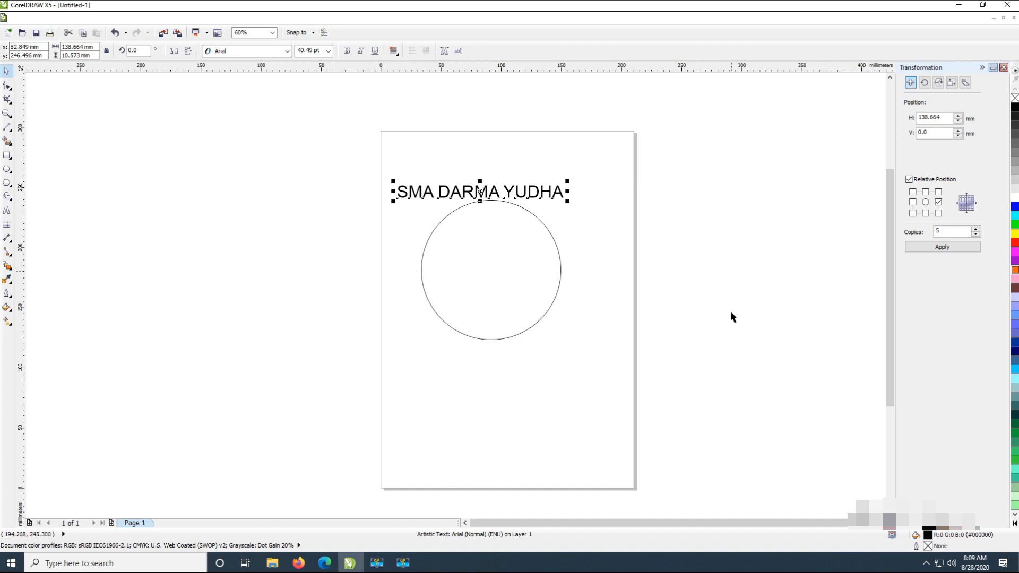
{"action": "left_click", "coordinate": [415, 255]}
{"action": "left_click", "coordinate": [428, 192]}
{"action": "left_click", "coordinate": [611, 274]}
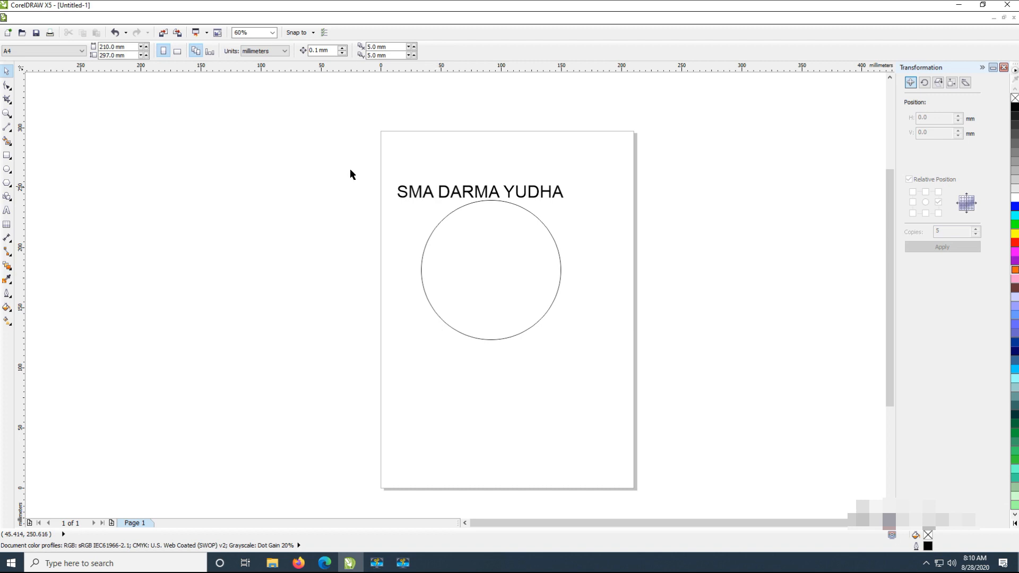
Step: Fit the SMA DARMA YUDHA text to the circle's path
{"action": "left_click", "coordinate": [426, 196]}
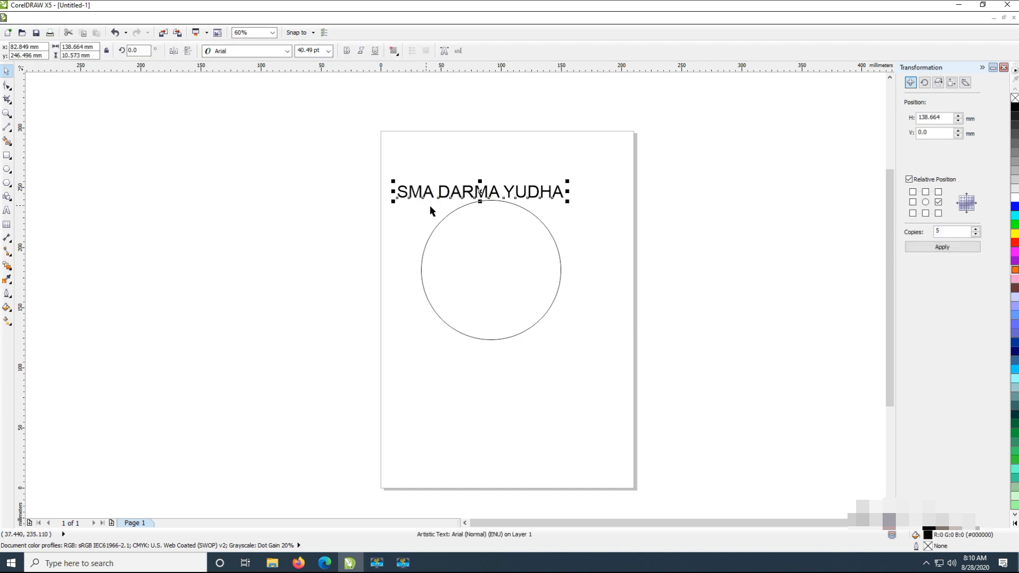
{"action": "left_click_drag", "start_coordinate": [336, 140], "coordinate": [596, 361]}
{"action": "left_click_drag", "start_coordinate": [359, 141], "coordinate": [619, 416]}
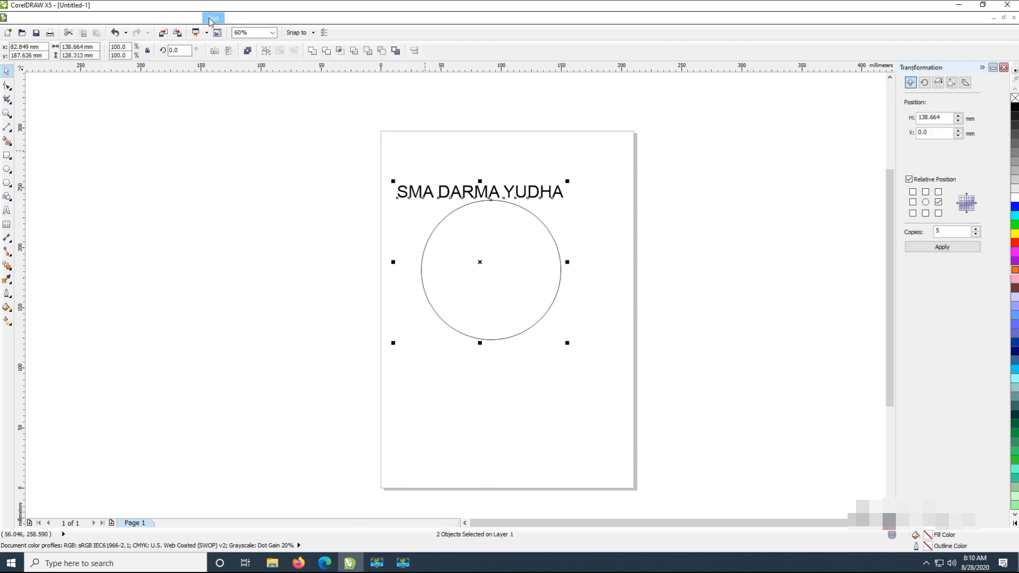
{"action": "left_click", "coordinate": [212, 18]}
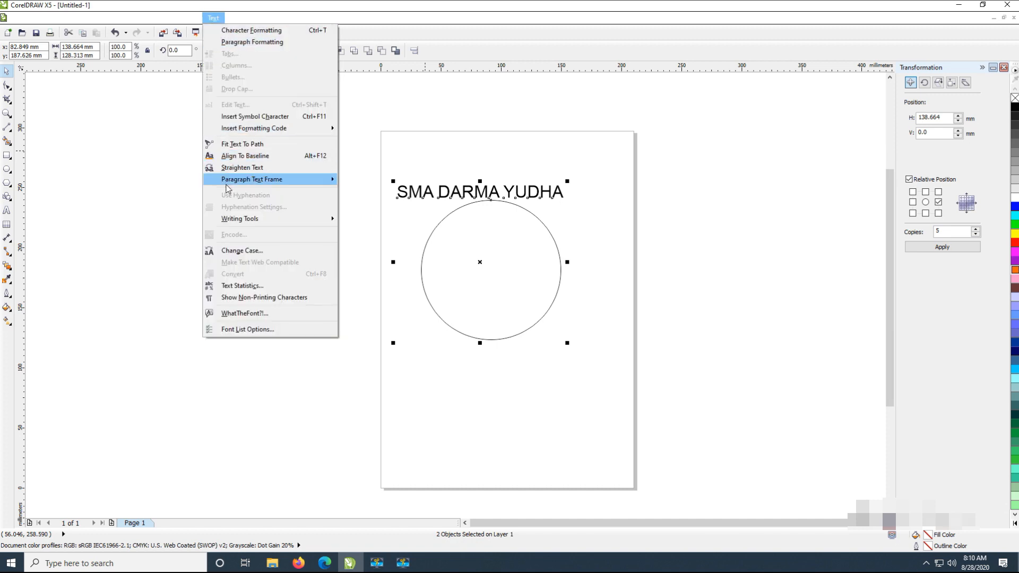
{"action": "mouse_move", "coordinate": [225, 182]}
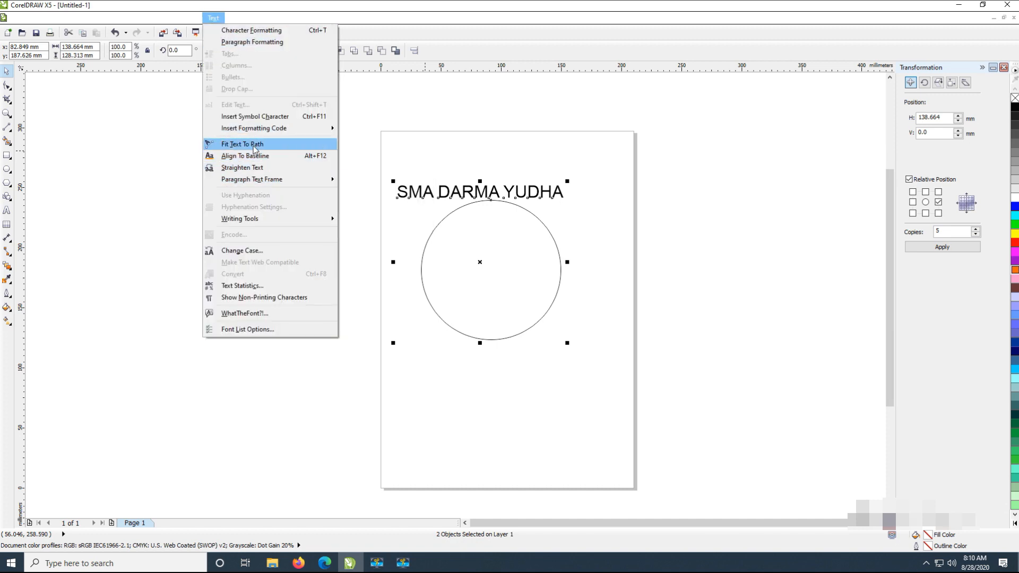
{"action": "left_click", "coordinate": [235, 149]}
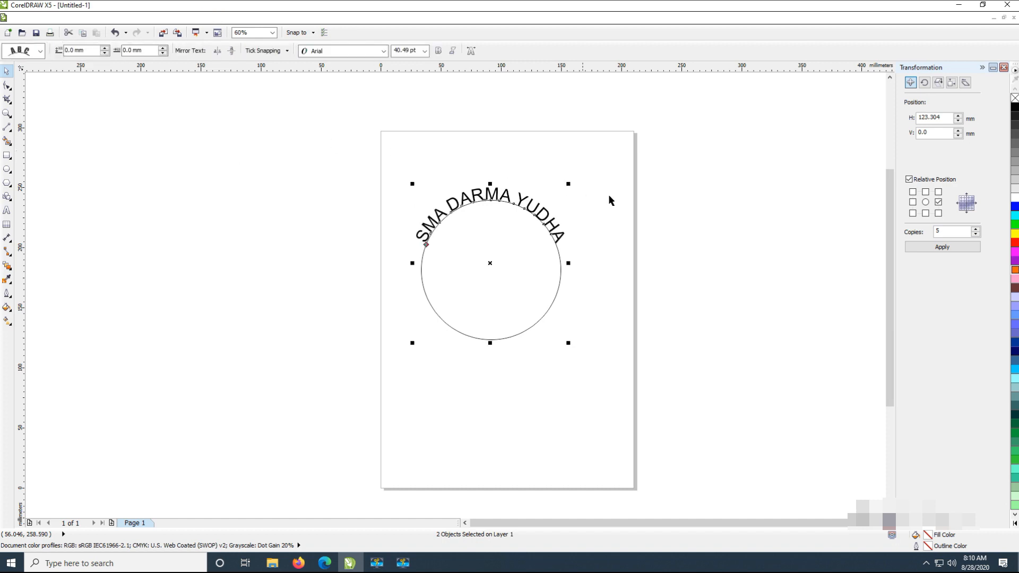
{"action": "left_click", "coordinate": [614, 209]}
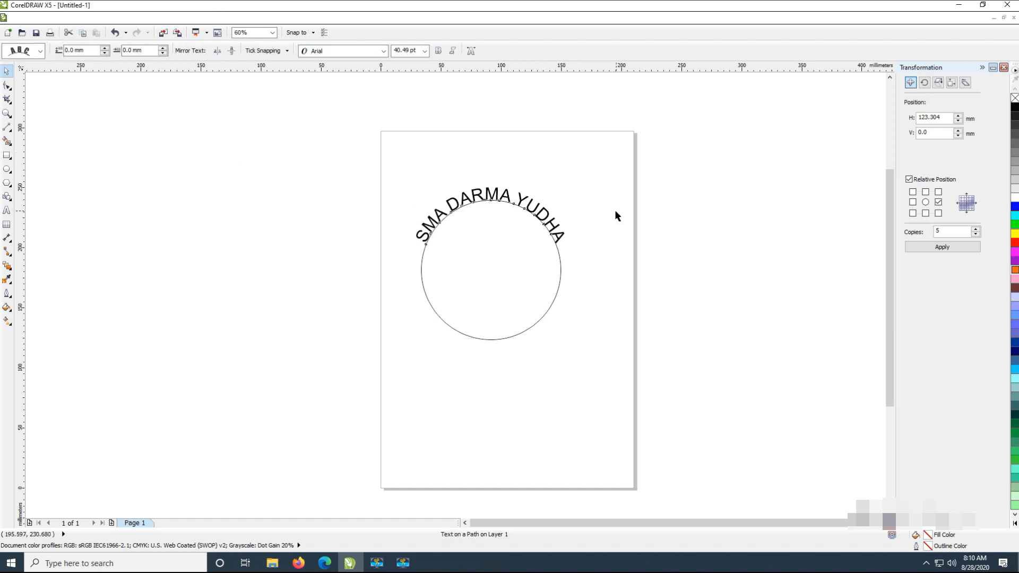
Step: Slide the text clockwise along the circle to an offset of about 130 mm, around the lower-right arc
{"action": "left_click", "coordinate": [527, 204]}
{"action": "left_click", "coordinate": [479, 194], "text": "ctrl"}
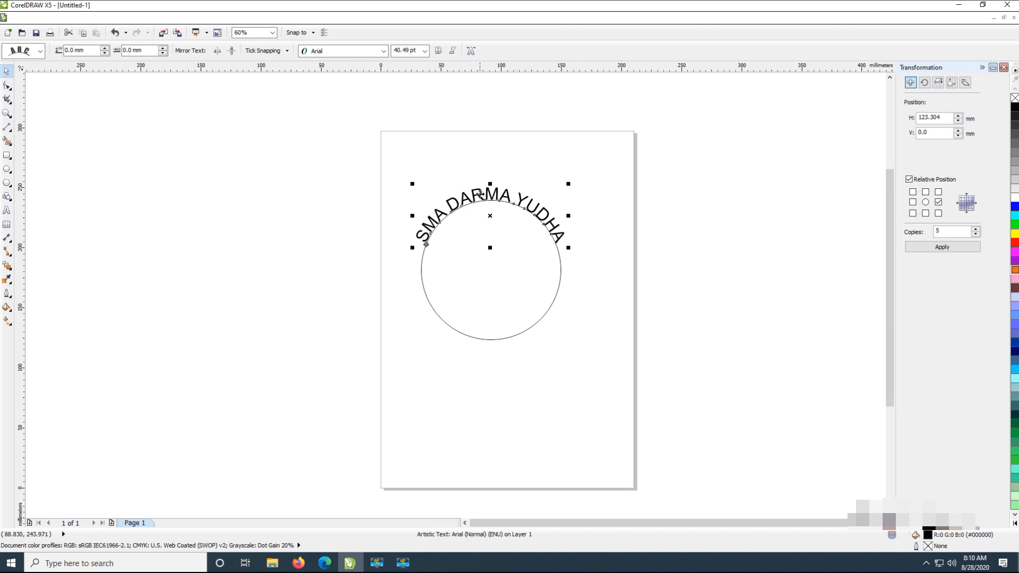
{"action": "left_click_drag", "start_coordinate": [485, 194], "coordinate": [551, 227]}
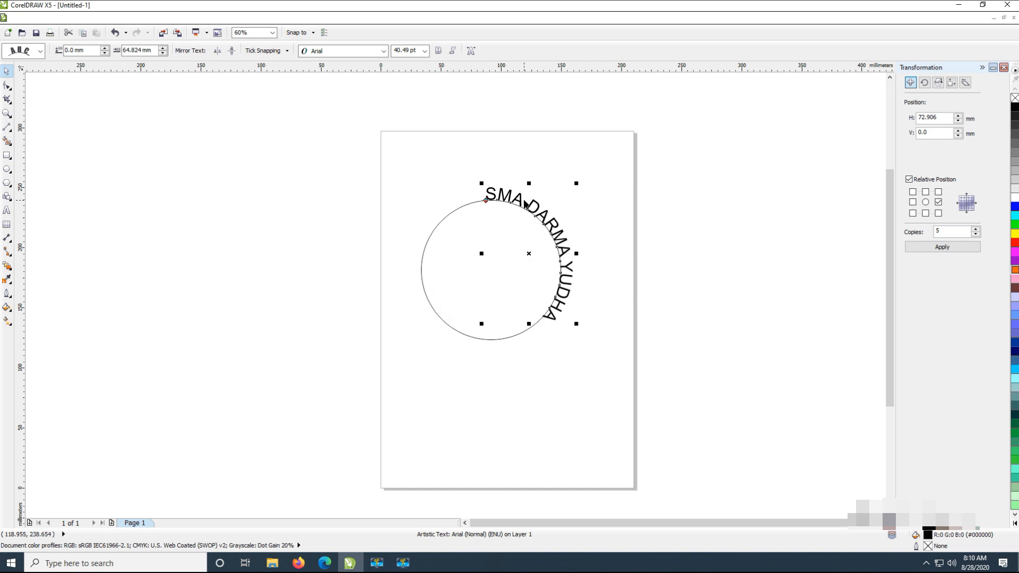
{"action": "left_click", "coordinate": [541, 209]}
{"action": "left_click", "coordinate": [541, 213]}
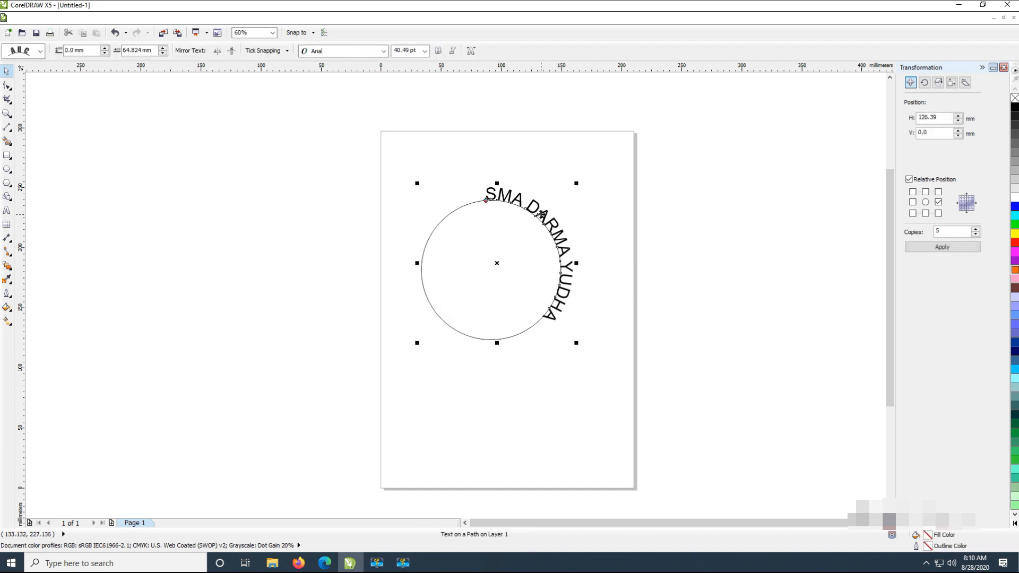
{"action": "left_click", "coordinate": [540, 213]}
{"action": "left_click_drag", "start_coordinate": [544, 214], "coordinate": [561, 249]}
{"action": "left_click", "coordinate": [579, 210]}
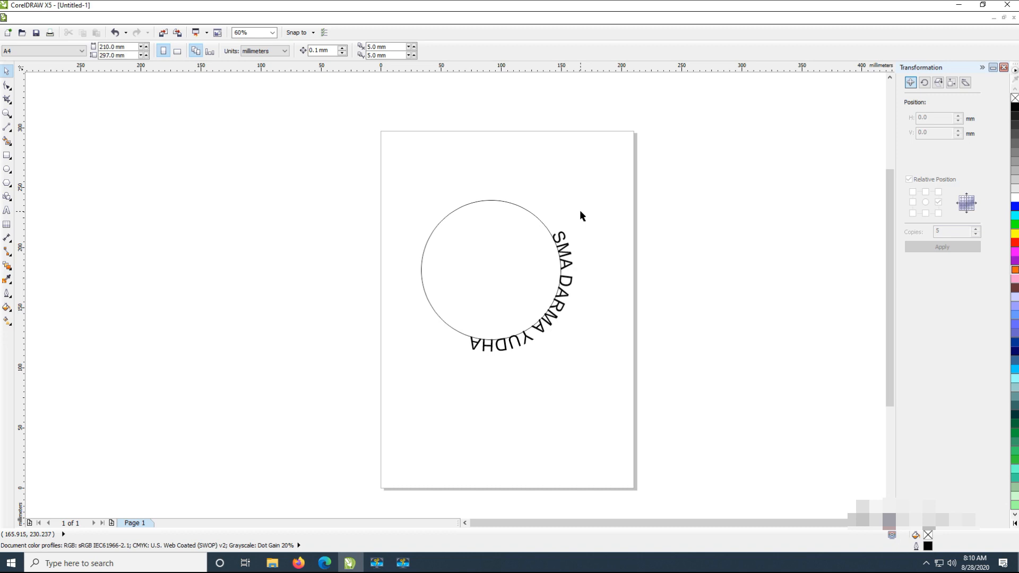
Step: Delete the circle together with its fitted text
{"action": "left_click_drag", "start_coordinate": [639, 484], "coordinate": [354, 118]}
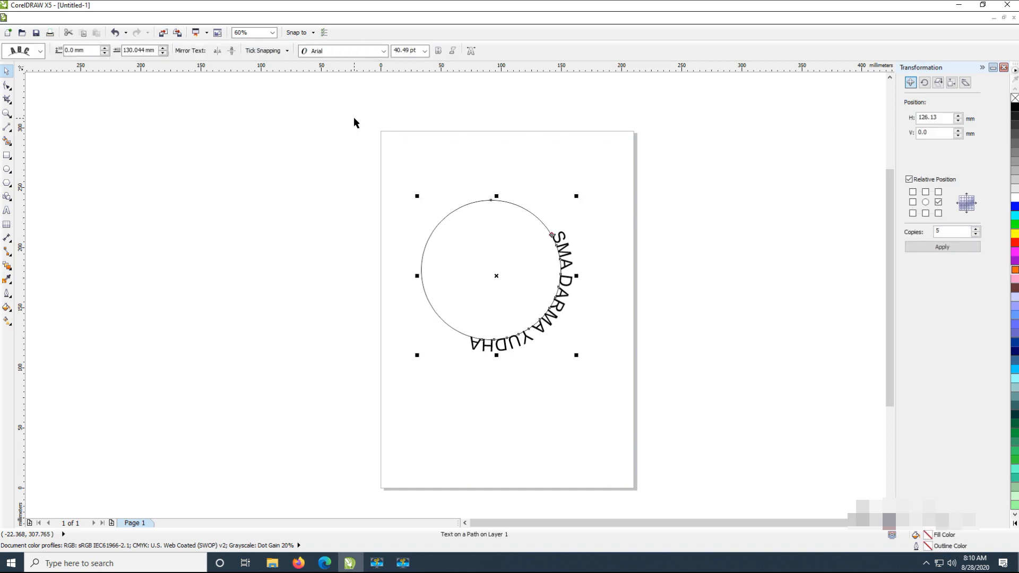
{"action": "key", "text": "Delete"}
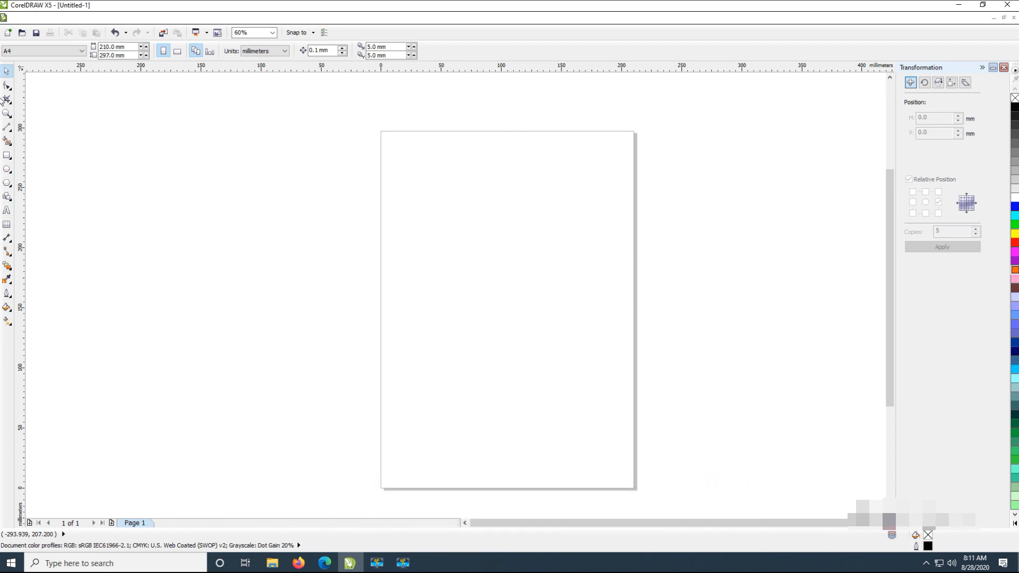
Step: Draw a slanted two-point line about 39 mm wide and 86 mm high on the blank area left of the page
{"action": "left_click", "coordinate": [7, 127]}
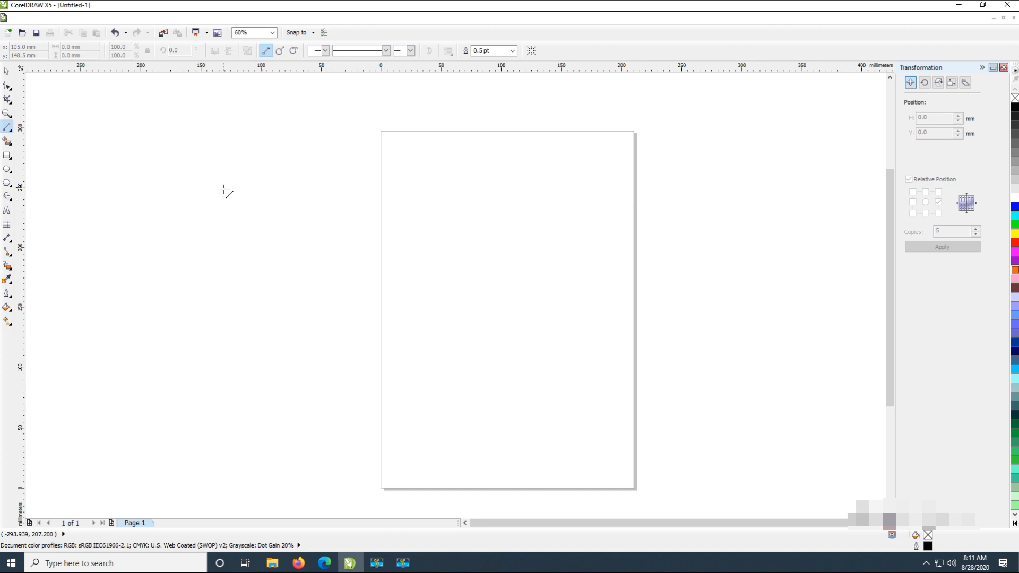
{"action": "left_click_drag", "start_coordinate": [206, 147], "coordinate": [222, 180]}
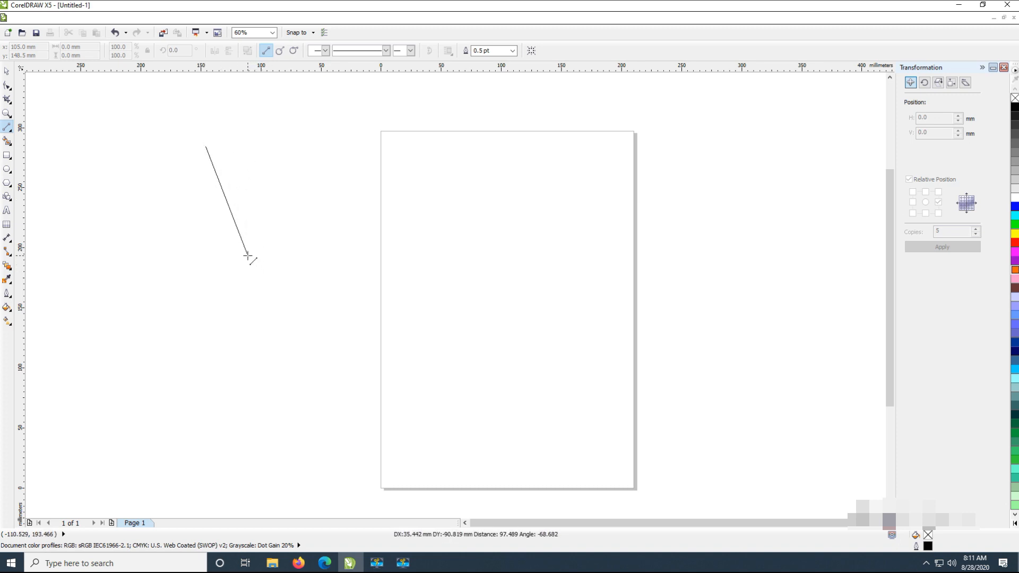
{"action": "left_click", "coordinate": [252, 250]}
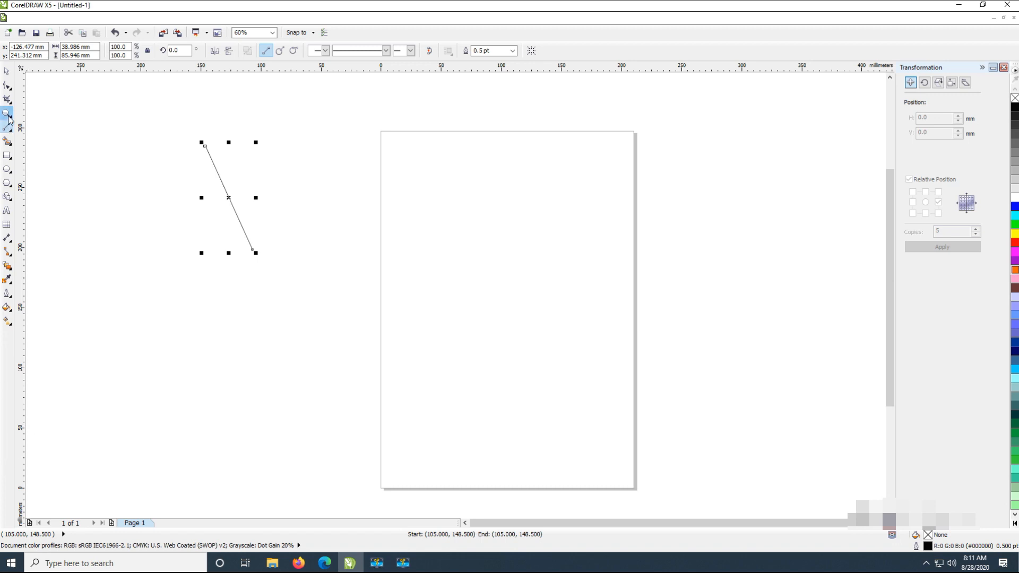
Step: Draw a three-point B-Spline curve about 62 by 158 mm that crosses the slanted line near its upper end
{"action": "left_click", "coordinate": [10, 133]}
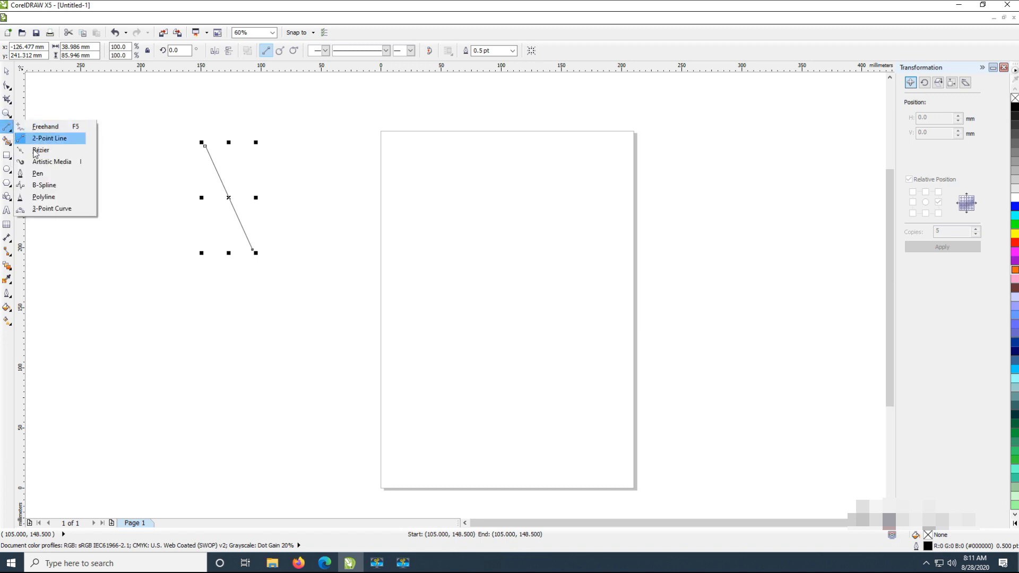
{"action": "left_click", "coordinate": [44, 185]}
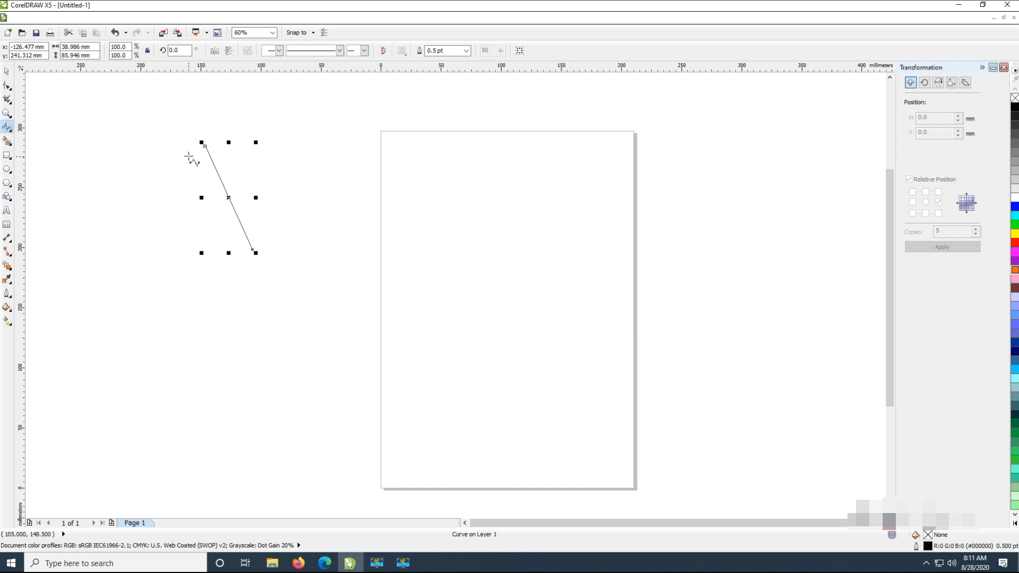
{"action": "left_click", "coordinate": [195, 154]}
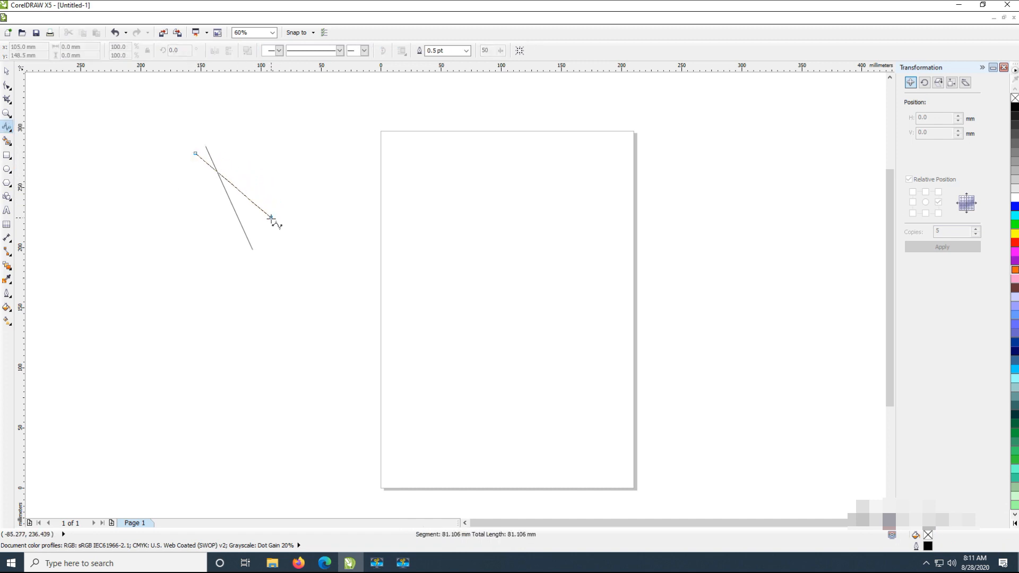
{"action": "left_click", "coordinate": [266, 168]}
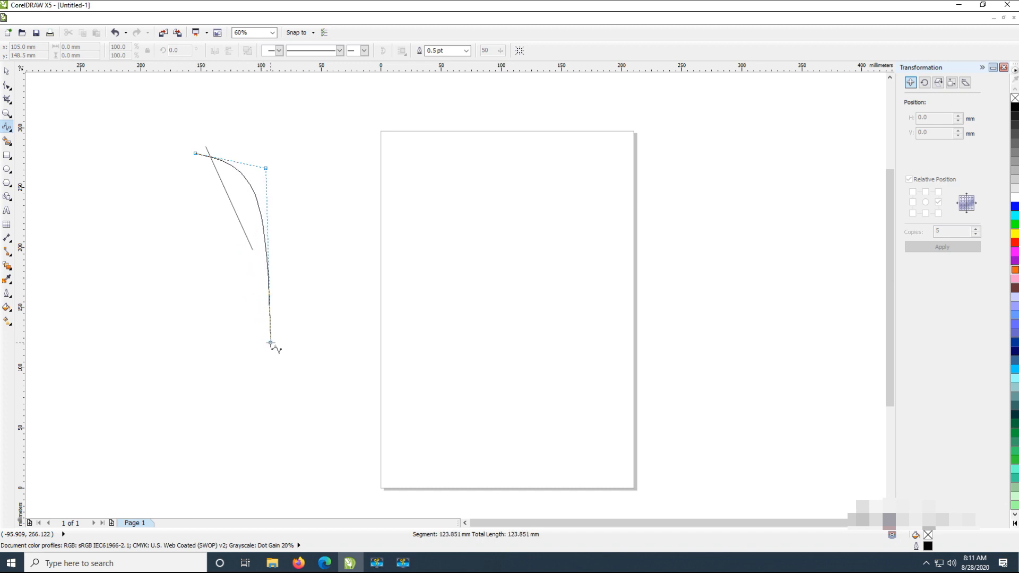
{"action": "double_click", "coordinate": [270, 343]}
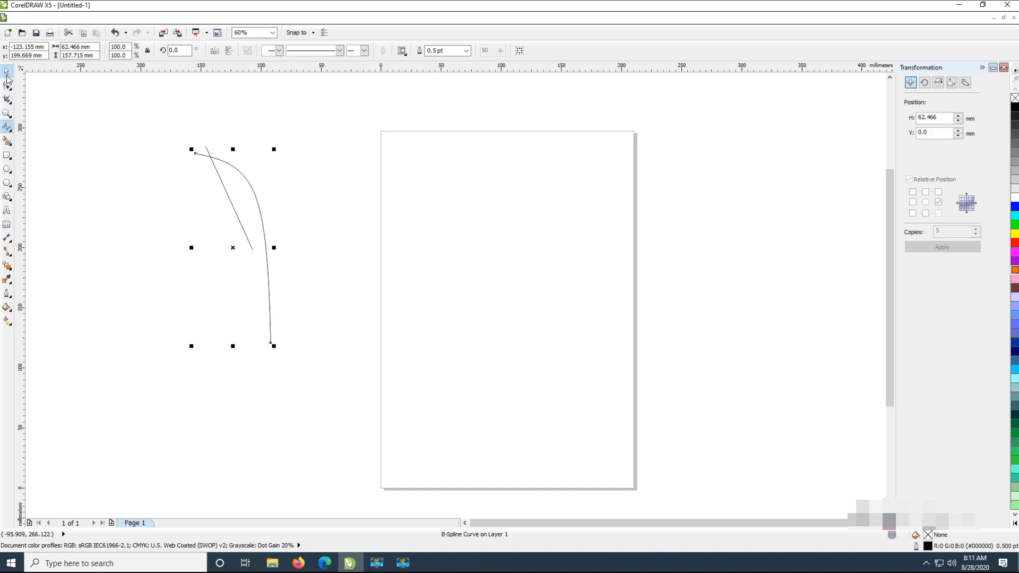
{"action": "left_click", "coordinate": [6, 71]}
{"action": "left_click", "coordinate": [176, 164]}
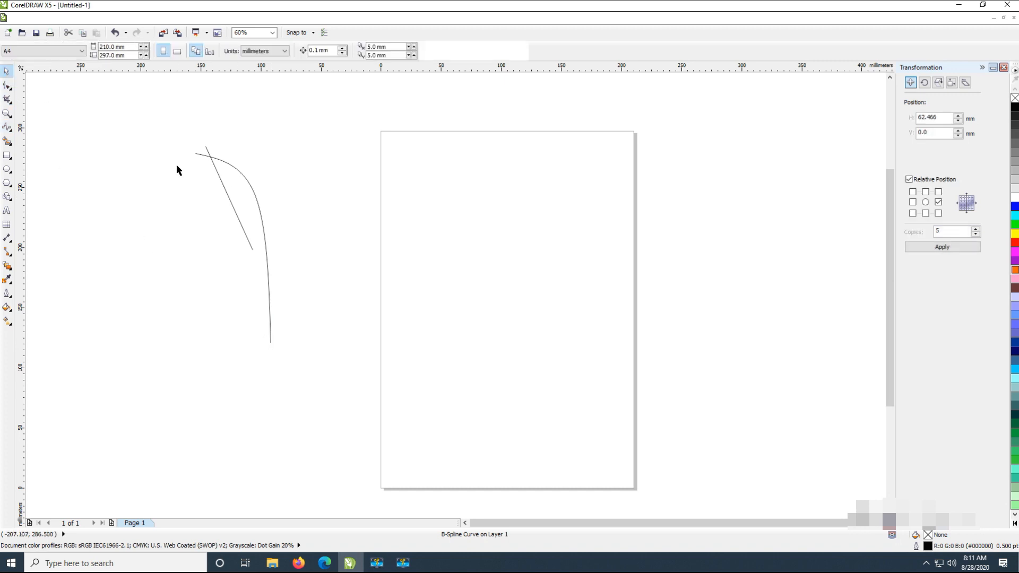
Step: Scale the slanted line up proportionally to about 66 by 146 mm so it crosses the curve's lower part
{"action": "left_click", "coordinate": [234, 209]}
{"action": "left_click_drag", "start_coordinate": [256, 252], "coordinate": [311, 322]}
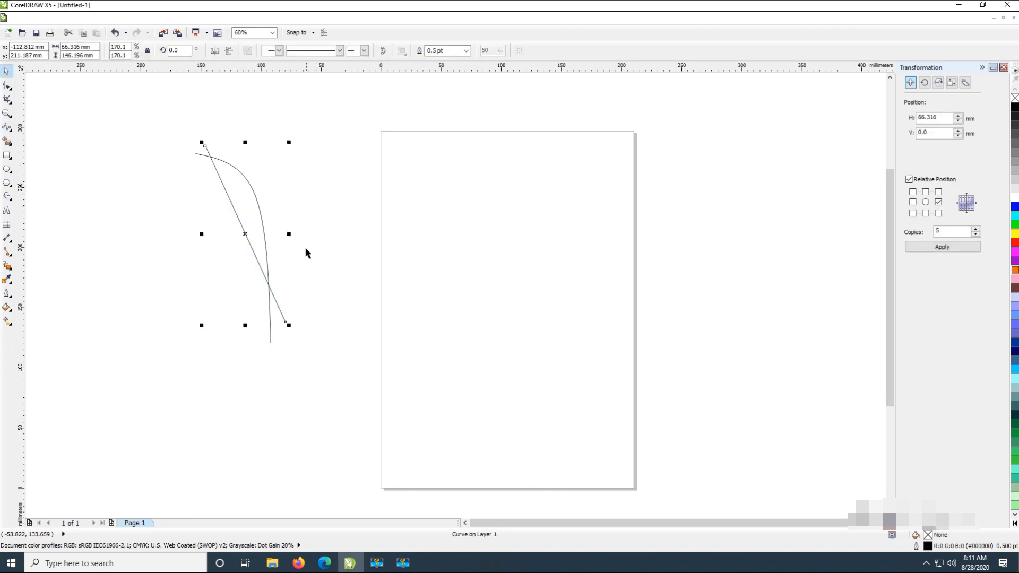
{"action": "left_click", "coordinate": [306, 248]}
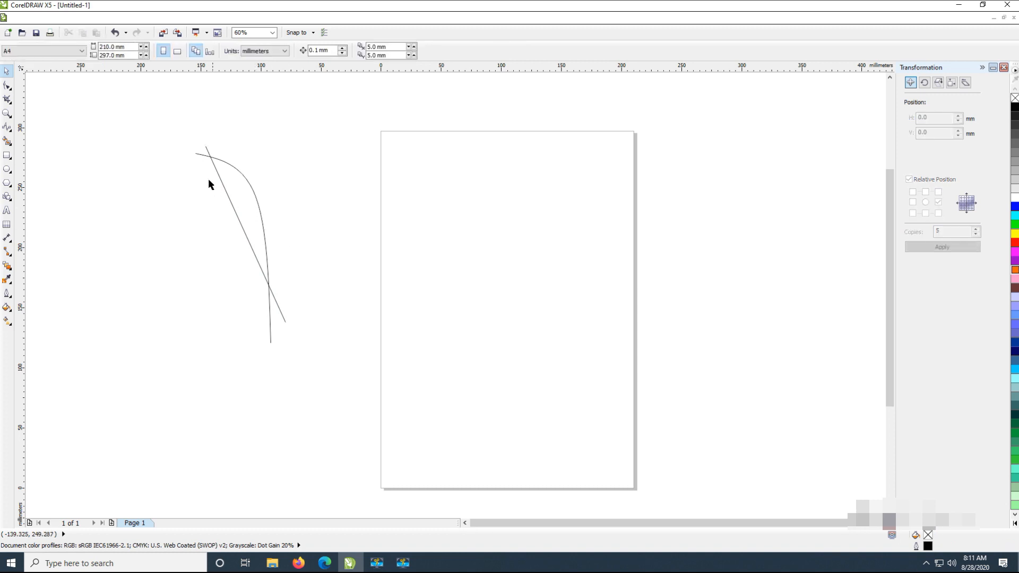
Step: Reshape the B-Spline curve by moving its middle control point slightly down and to the right
{"action": "left_click", "coordinate": [259, 195]}
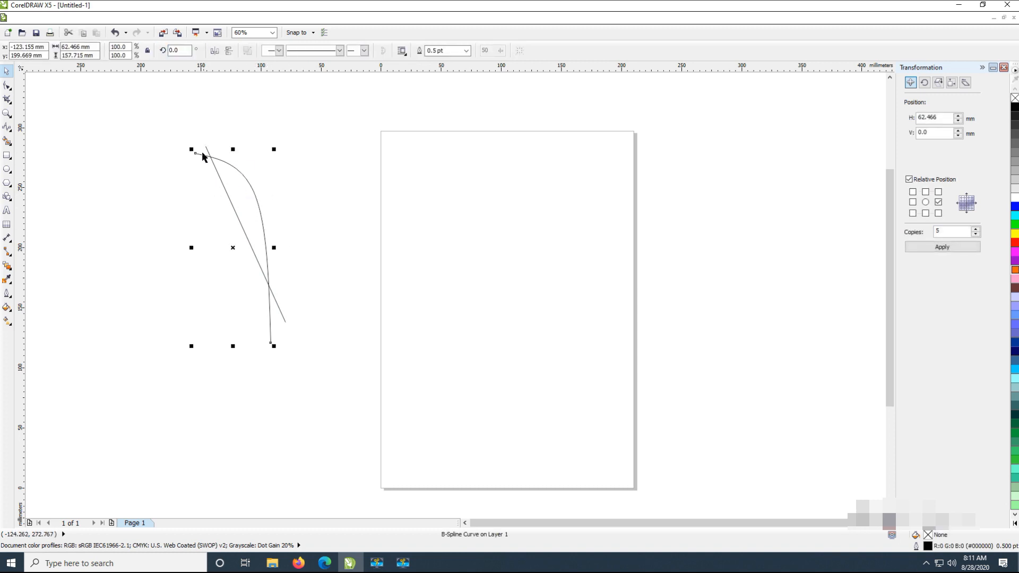
{"action": "left_click", "coordinate": [6, 85]}
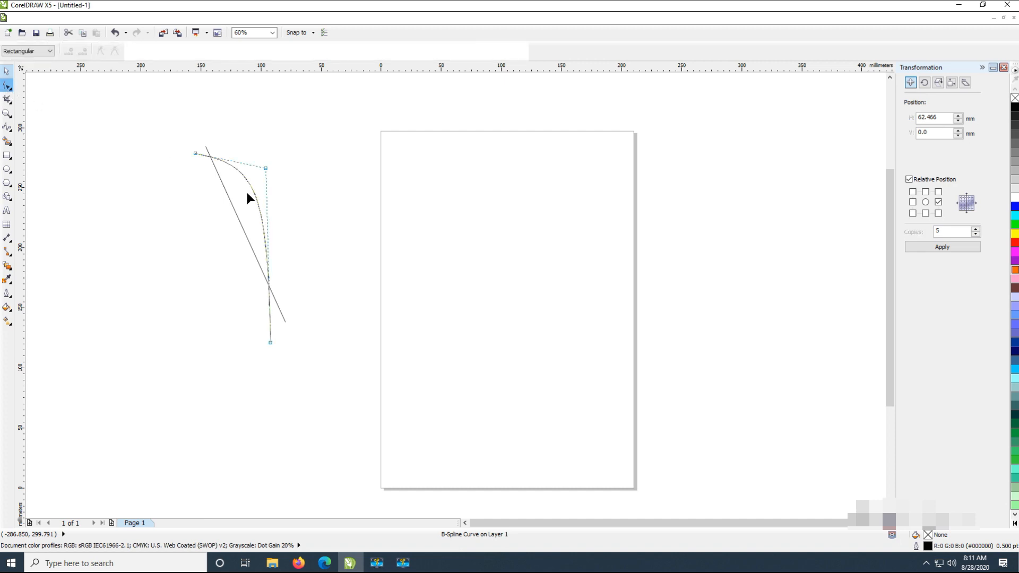
{"action": "left_click_drag", "start_coordinate": [265, 168], "coordinate": [277, 190]}
{"action": "left_click", "coordinate": [293, 219]}
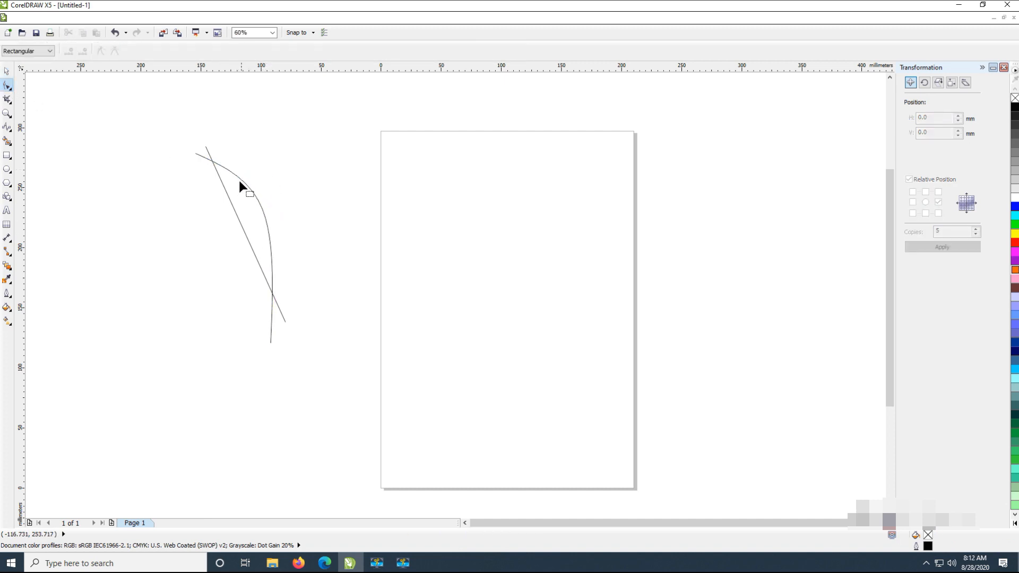
Step: Select the slanted line and the B-Spline curve together
{"action": "key", "text": "space"}
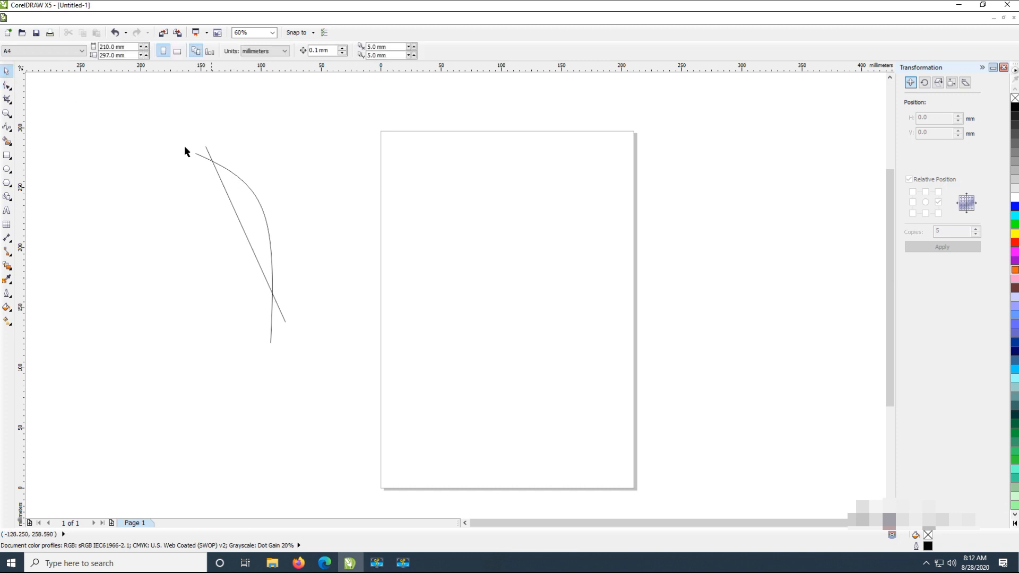
{"action": "left_click_drag", "start_coordinate": [156, 118], "coordinate": [358, 387]}
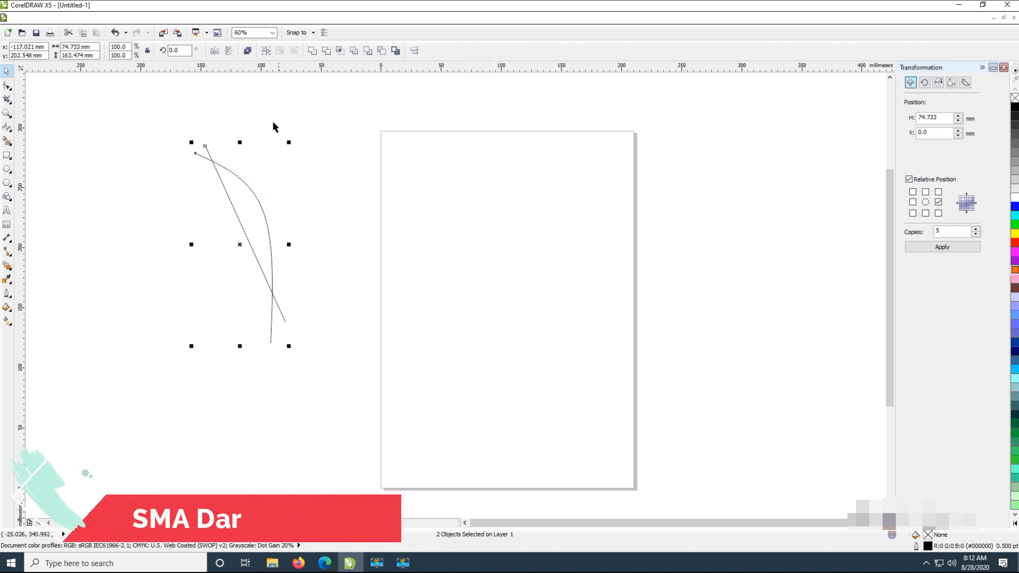
Step: Create a boundary object from the slanted line and the B-Spline curve and move it onto the upper part of the page
{"action": "left_click", "coordinate": [224, 196]}
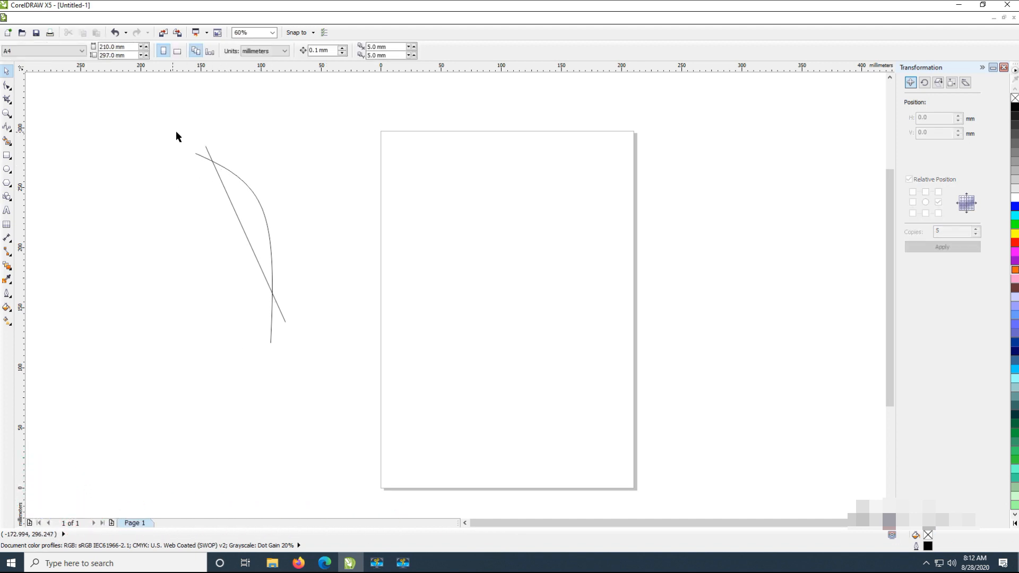
{"action": "left_click_drag", "start_coordinate": [173, 132], "coordinate": [323, 368]}
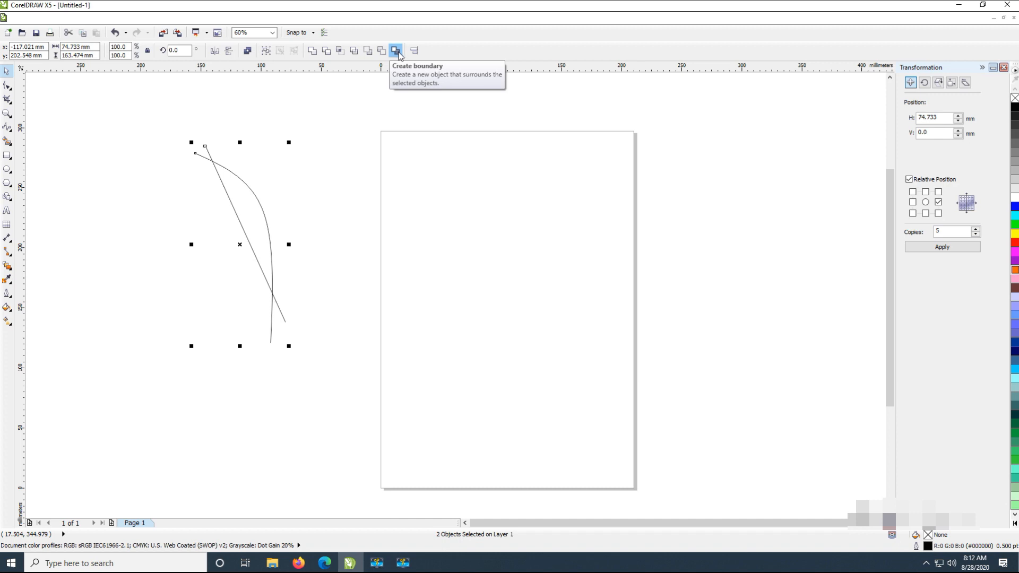
{"action": "left_click", "coordinate": [399, 51]}
{"action": "left_click_drag", "start_coordinate": [241, 229], "coordinate": [468, 214]}
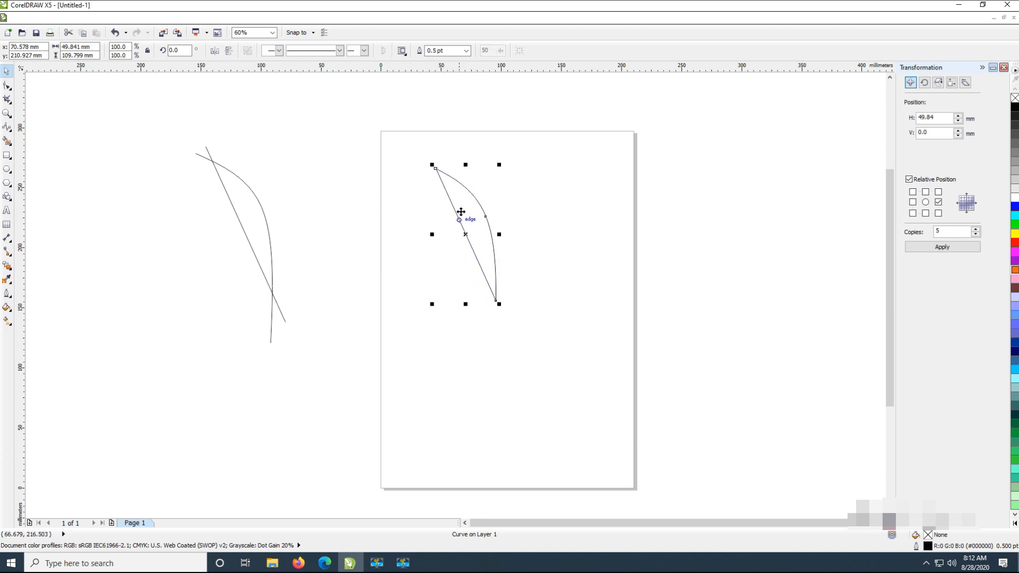
Step: Duplicate the leaf-shaped boundary on the page and align the two leaves diagonally so they meet tip to tip
{"action": "left_click_drag", "start_coordinate": [460, 211], "coordinate": [537, 297]}
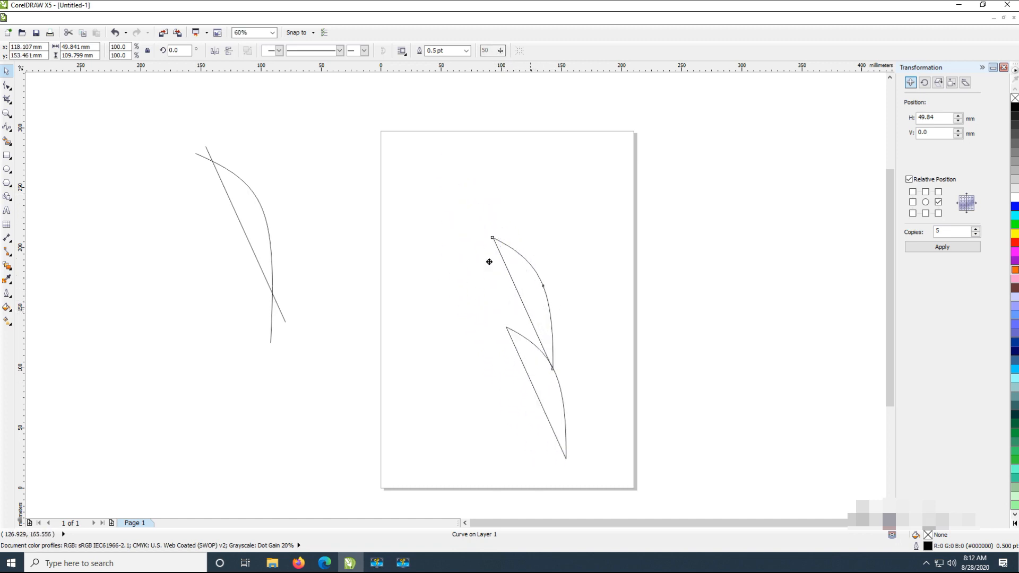
{"action": "left_click_drag", "start_coordinate": [489, 261], "coordinate": [487, 248]}
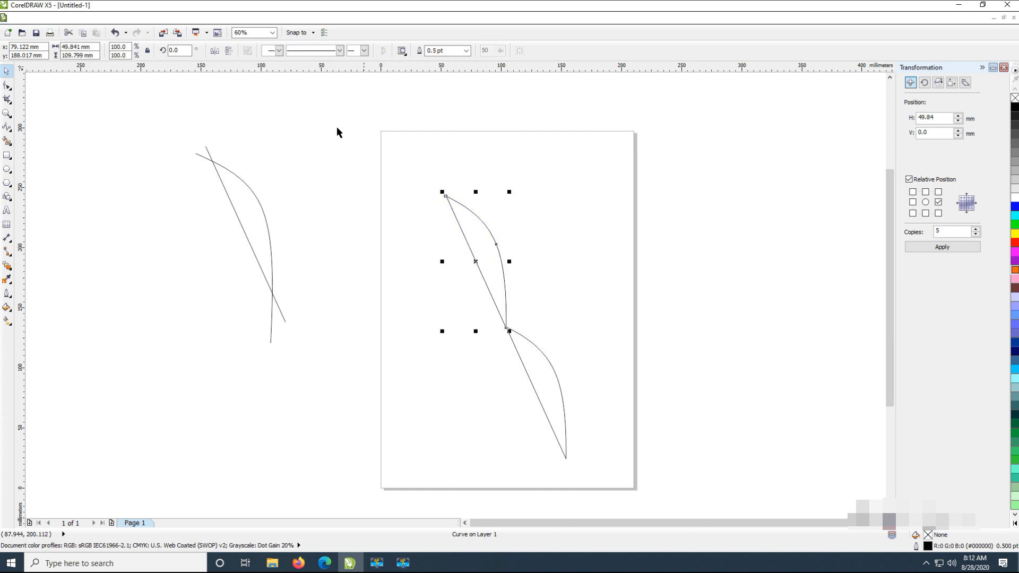
Step: Mirror the upper leaf horizontally and vertically, and nudge it up slightly so its tip meets the lower leaf
{"action": "left_click", "coordinate": [215, 52]}
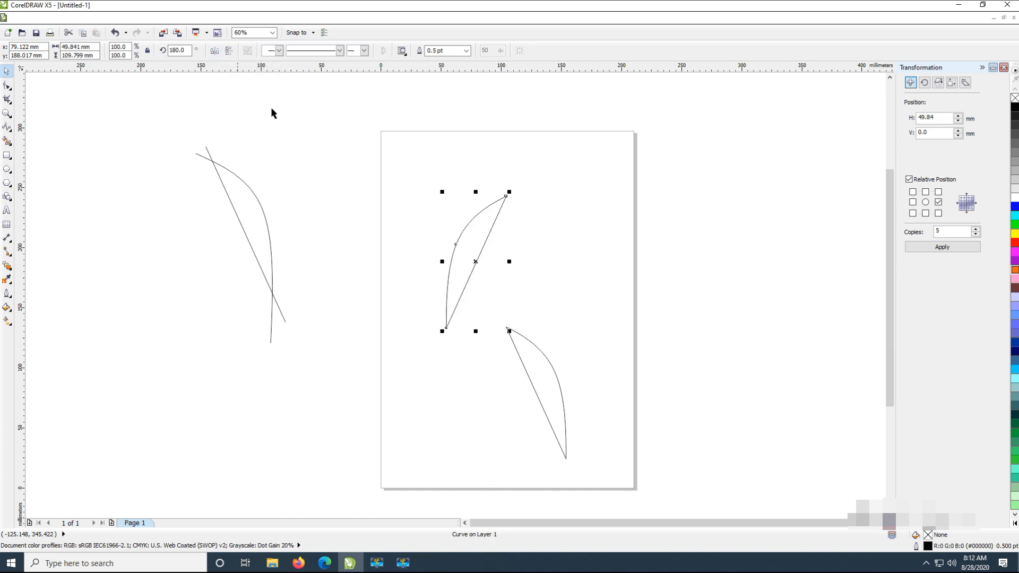
{"action": "left_click", "coordinate": [229, 51]}
{"action": "left_click", "coordinate": [615, 405]}
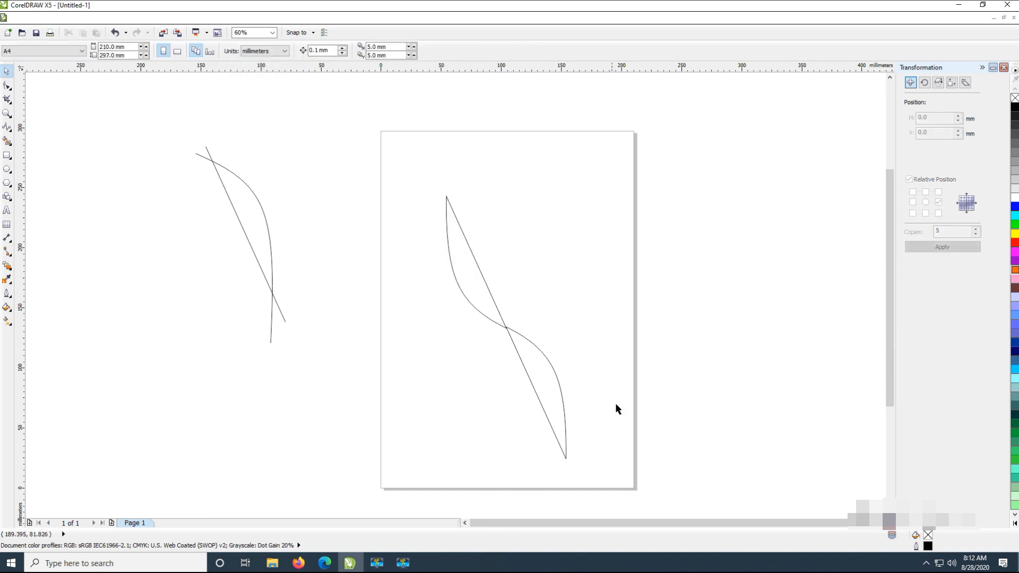
{"action": "left_click", "coordinate": [491, 310]}
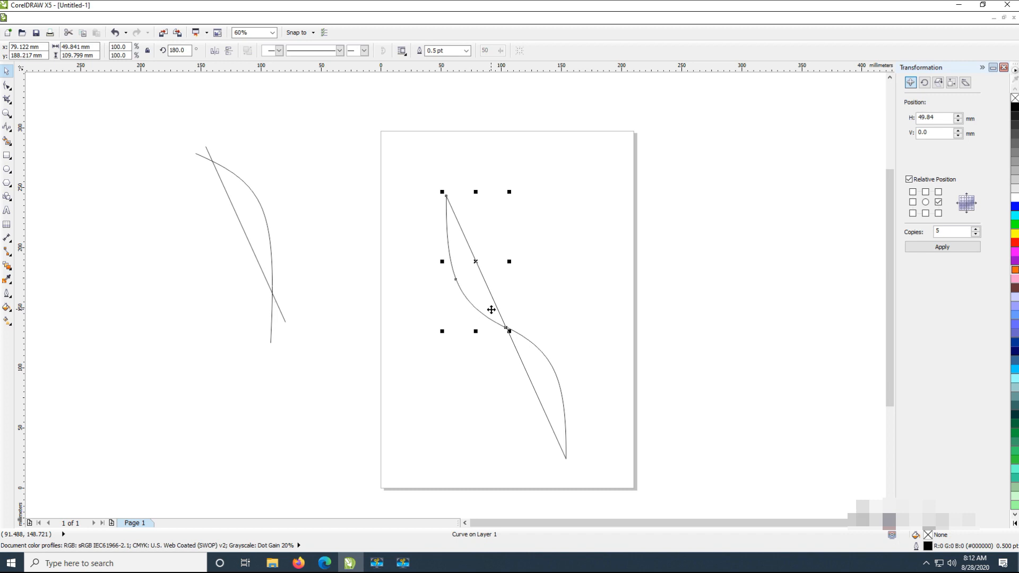
{"action": "left_click", "coordinate": [609, 346]}
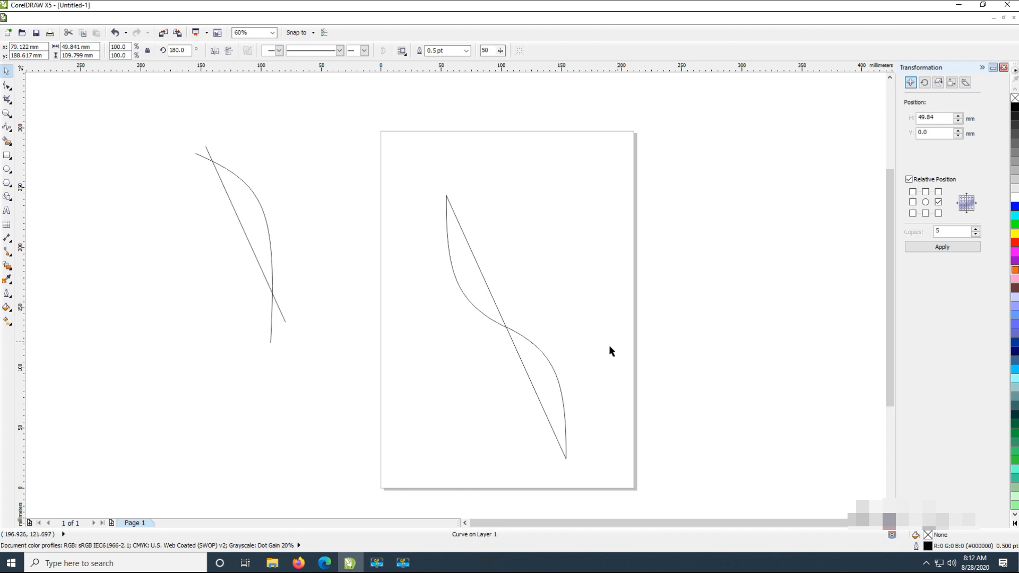
{"action": "left_click", "coordinate": [486, 318]}
{"action": "left_click", "coordinate": [572, 334]}
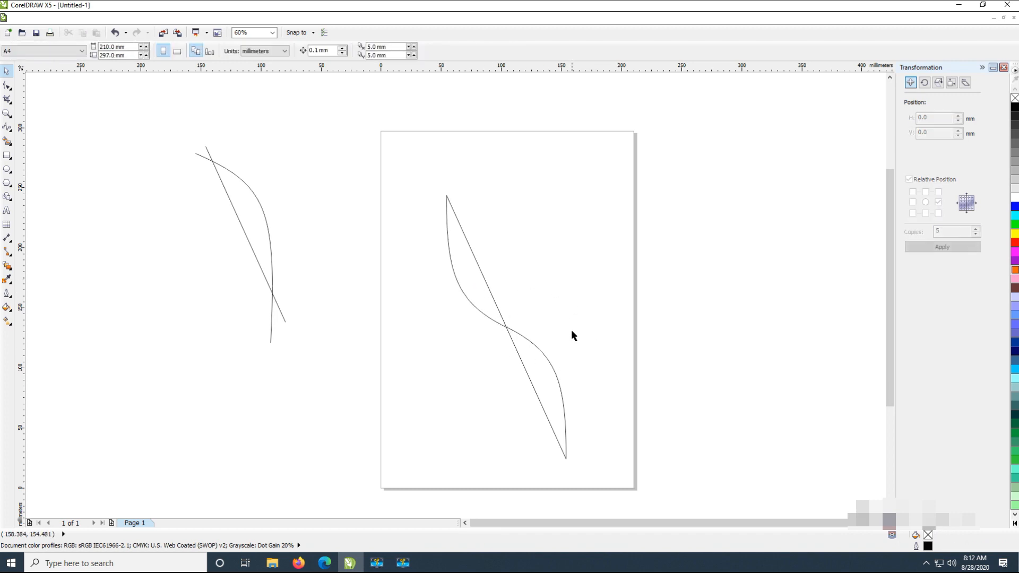
Step: Group the two leaves and move the group toward the page's upper-left corner
{"action": "left_click_drag", "start_coordinate": [594, 472], "coordinate": [415, 151]}
{"action": "right_click", "coordinate": [466, 270]}
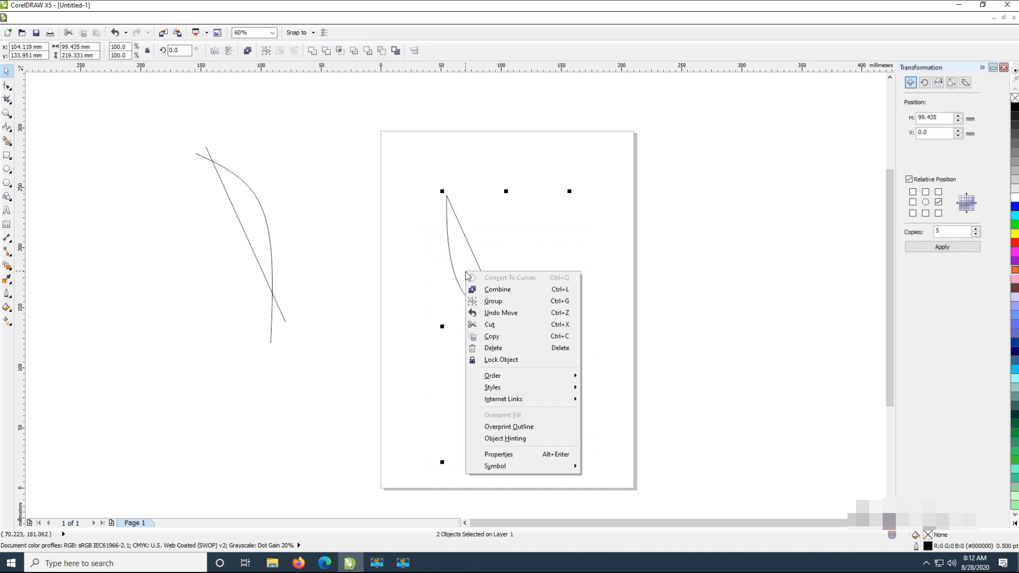
{"action": "left_click", "coordinate": [490, 303]}
{"action": "left_click_drag", "start_coordinate": [490, 312], "coordinate": [453, 249]}
Step: Delete the original slanted line and B-Spline curve beside the page
{"action": "left_click_drag", "start_coordinate": [143, 103], "coordinate": [341, 407]}
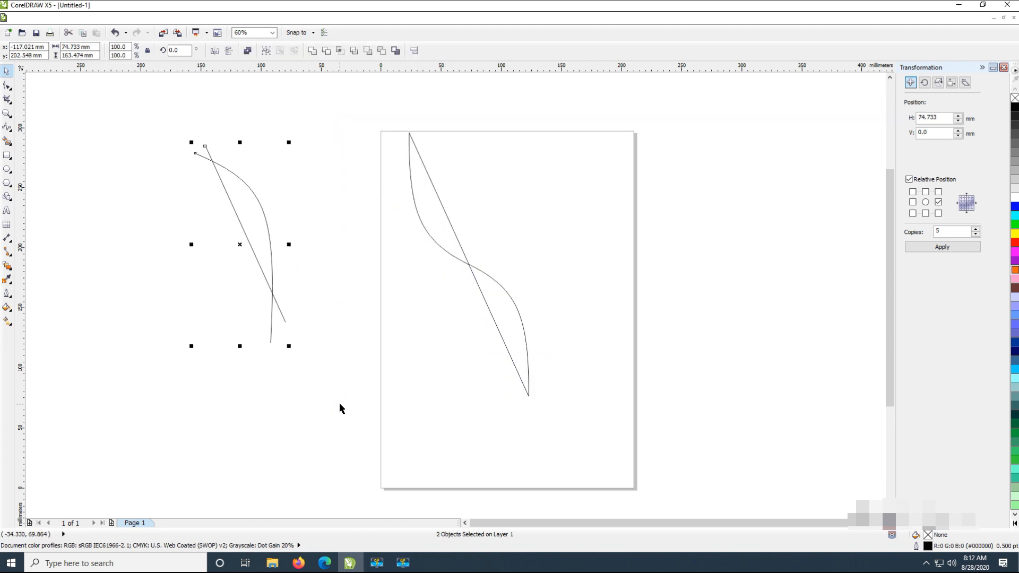
{"action": "key", "text": "Delete"}
Step: Move the leaf group off the page to its left and scale it proportionally to about 62 by 137 mm
{"action": "left_click_drag", "start_coordinate": [494, 332], "coordinate": [266, 292]}
{"action": "left_click_drag", "start_coordinate": [303, 360], "coordinate": [254, 256]}
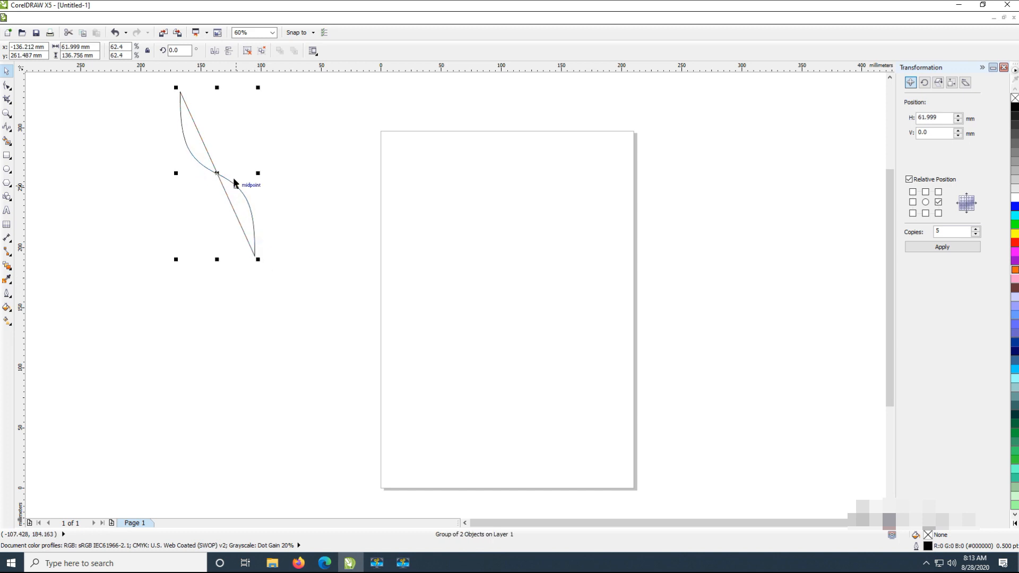
{"action": "left_click_drag", "start_coordinate": [241, 196], "coordinate": [277, 266]}
{"action": "left_click", "coordinate": [285, 309]}
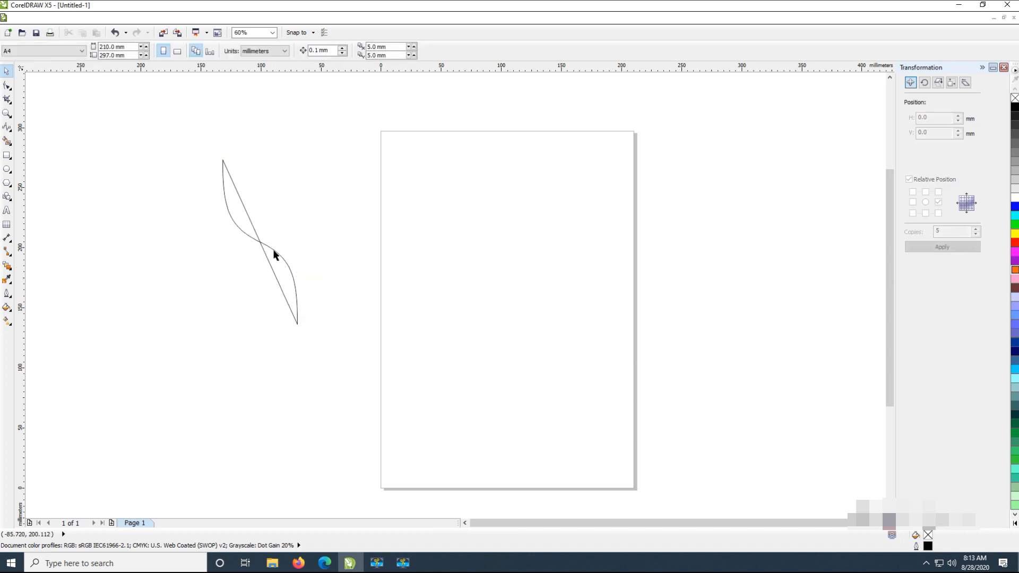
{"action": "left_click", "coordinate": [275, 271]}
{"action": "left_click", "coordinate": [343, 306]}
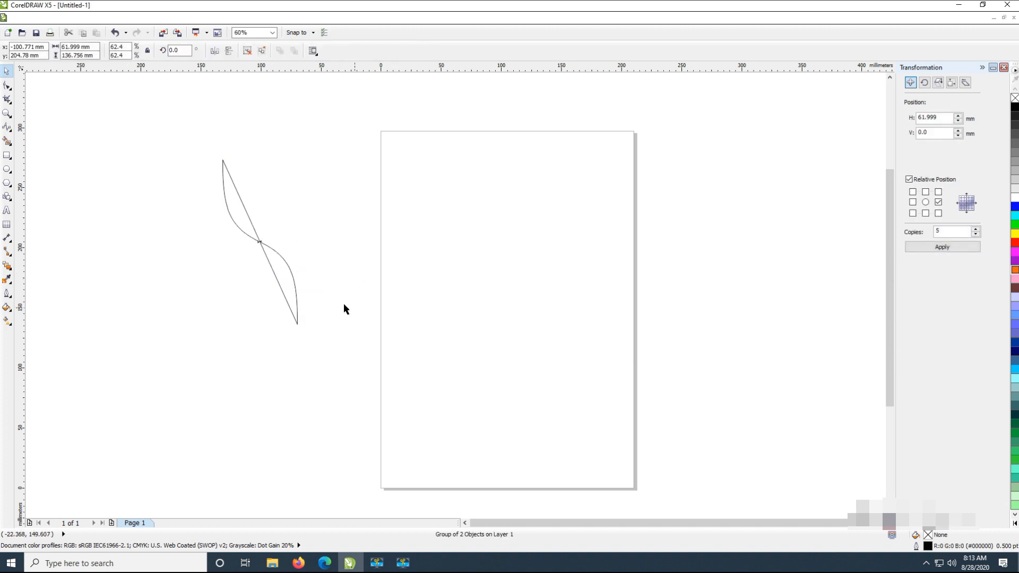
Step: Duplicate the leaf group, scale the copy to about 46 by 102 mm and place it at the original's lower left
{"action": "left_click", "coordinate": [276, 282]}
{"action": "key", "text": "ctrl+d"}
{"action": "left_click_drag", "start_coordinate": [262, 229], "coordinate": [308, 205]}
{"action": "left_click_drag", "start_coordinate": [271, 126], "coordinate": [294, 170]}
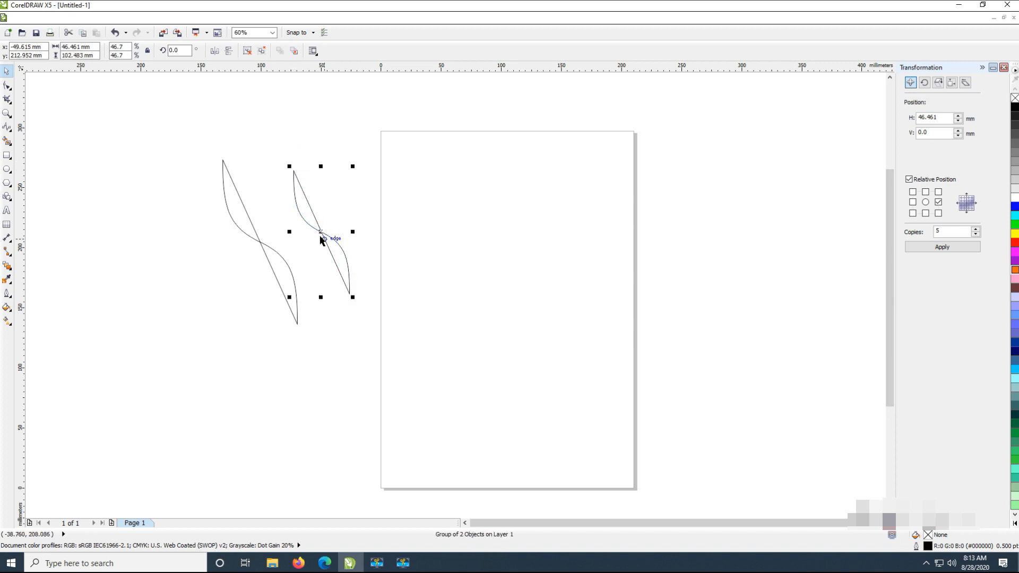
{"action": "left_click_drag", "start_coordinate": [312, 218], "coordinate": [224, 245]}
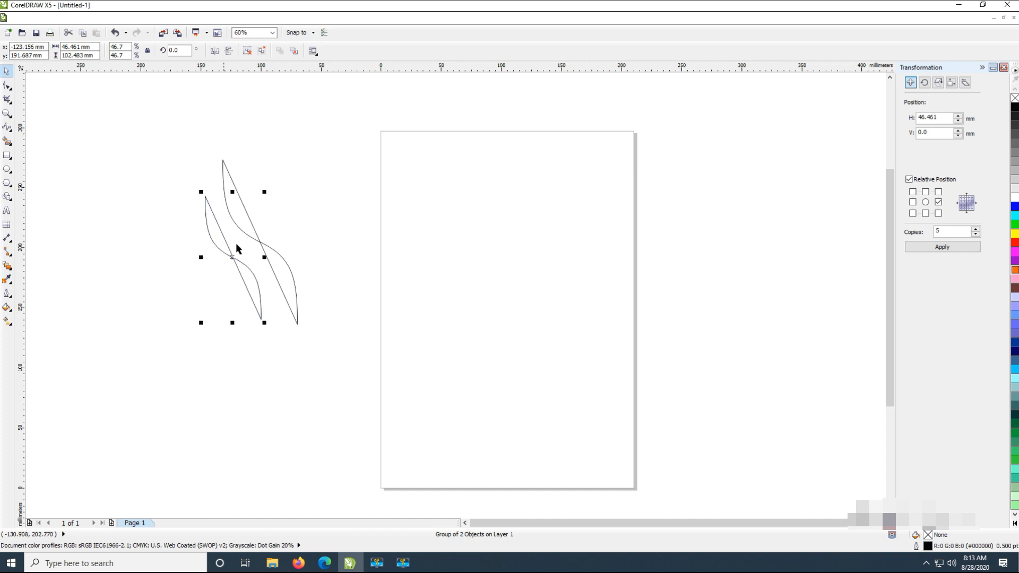
Step: Scale the smaller leaf group down proportionally to about 35 by 77 mm
{"action": "left_click", "coordinate": [294, 236]}
{"action": "left_click", "coordinate": [255, 288]}
{"action": "left_click_drag", "start_coordinate": [201, 192], "coordinate": [216, 217]}
{"action": "left_click_drag", "start_coordinate": [259, 289], "coordinate": [251, 279]}
{"action": "left_click", "coordinate": [337, 182]}
Step: Move the small leaf group slightly up and right, close along the large group's lower-left side
{"action": "left_click", "coordinate": [246, 276]}
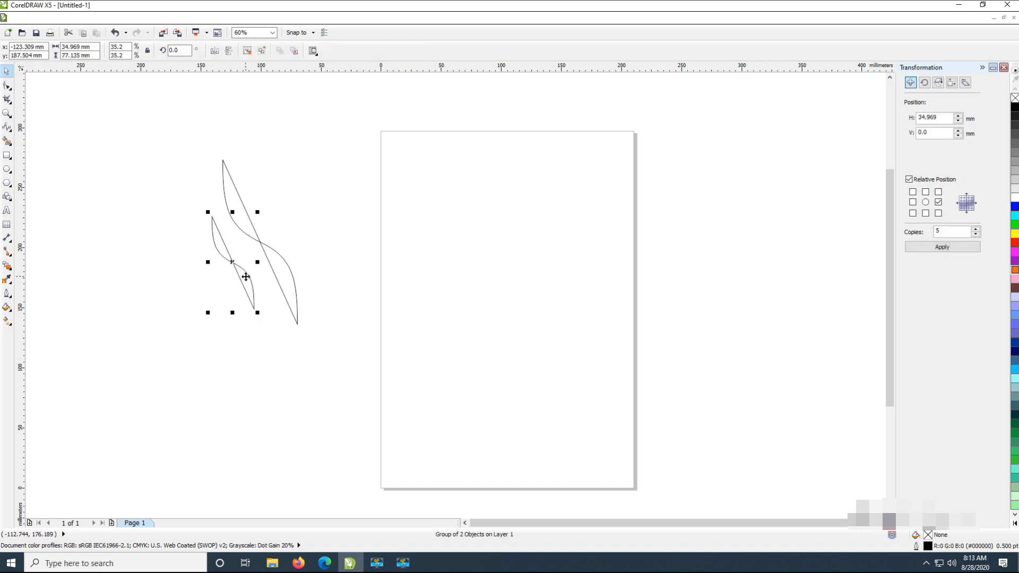
{"action": "mouse_move", "coordinate": [246, 276]}
{"action": "left_mouse_down"}
{"action": "mouse_move", "coordinate": [254, 272]}
{"action": "mouse_move", "coordinate": [246, 268]}
{"action": "left_mouse_up"}
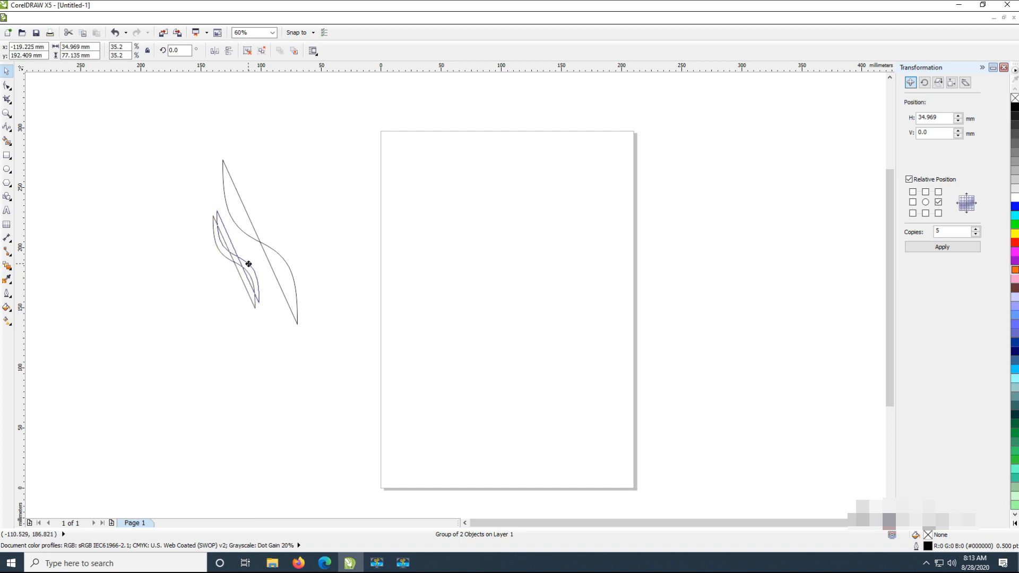
{"action": "left_click", "coordinate": [237, 277]}
{"action": "left_click", "coordinate": [252, 275]}
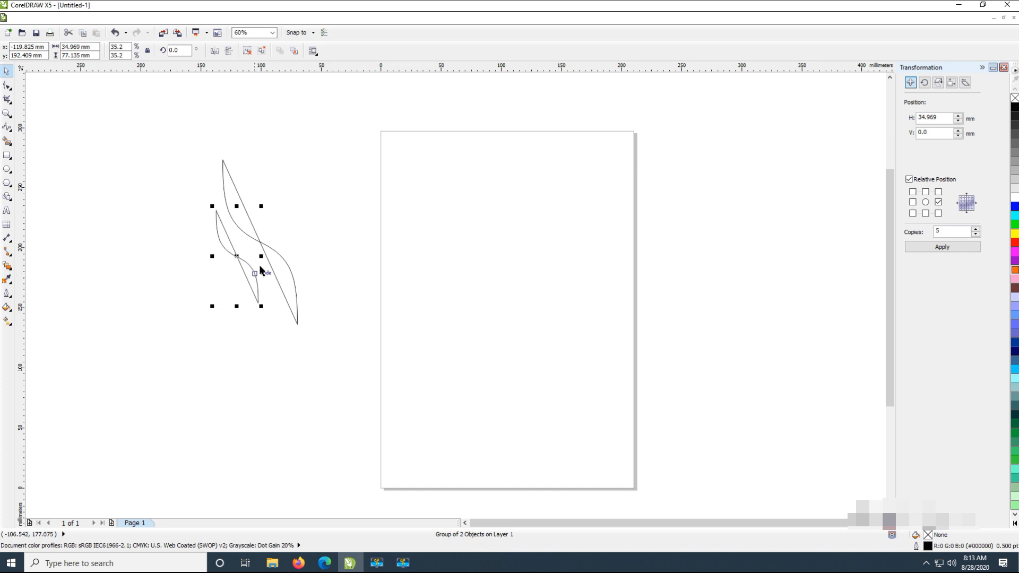
{"action": "left_click", "coordinate": [270, 241]}
Step: Duplicate the small leaf group and place the copy along the large group's upper-right side
{"action": "left_click", "coordinate": [247, 275]}
{"action": "key", "text": "ctrl+d"}
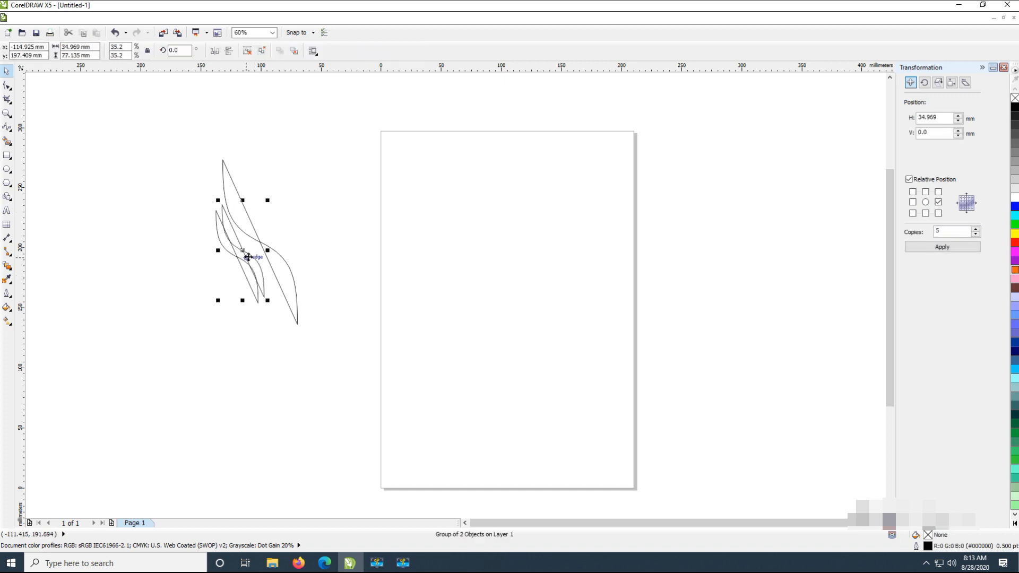
{"action": "left_click_drag", "start_coordinate": [251, 254], "coordinate": [287, 233]}
{"action": "left_click", "coordinate": [336, 284]}
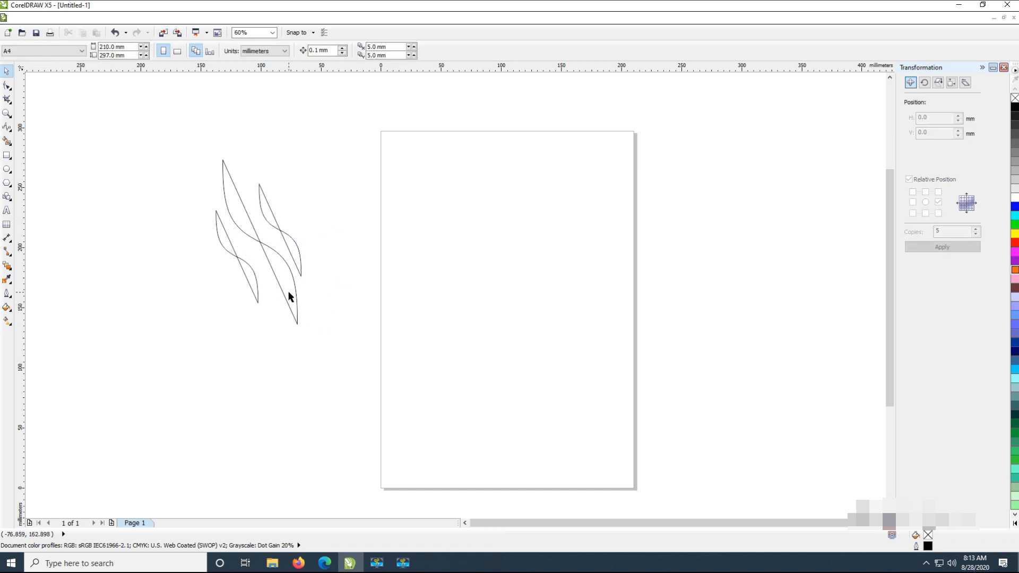
Step: Fill the large leaf group and both small ones with the gray #B3B3B3
{"action": "left_click_drag", "start_coordinate": [337, 345], "coordinate": [179, 137]}
{"action": "left_click", "coordinate": [234, 231]}
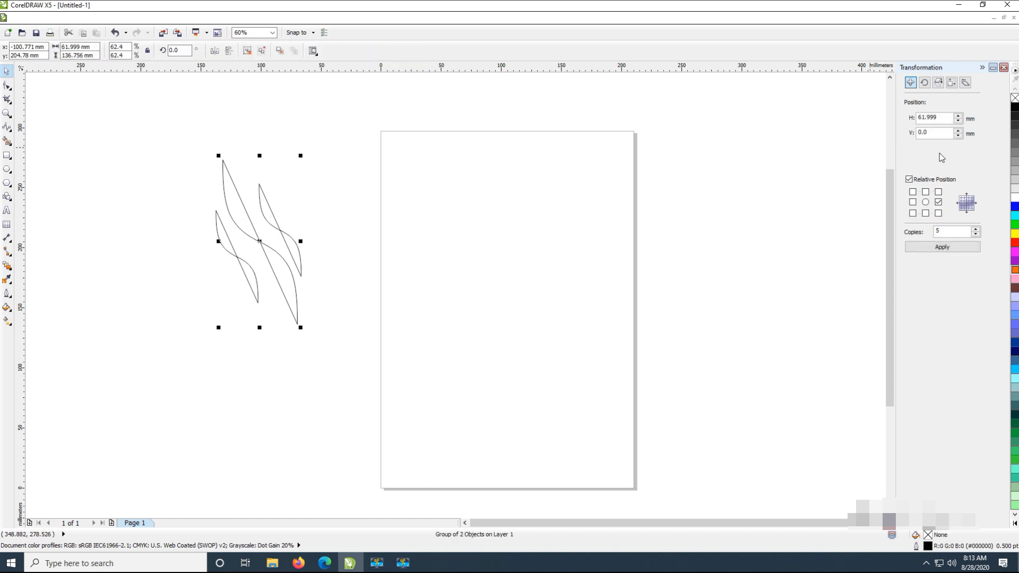
{"action": "left_click", "coordinate": [1014, 180]}
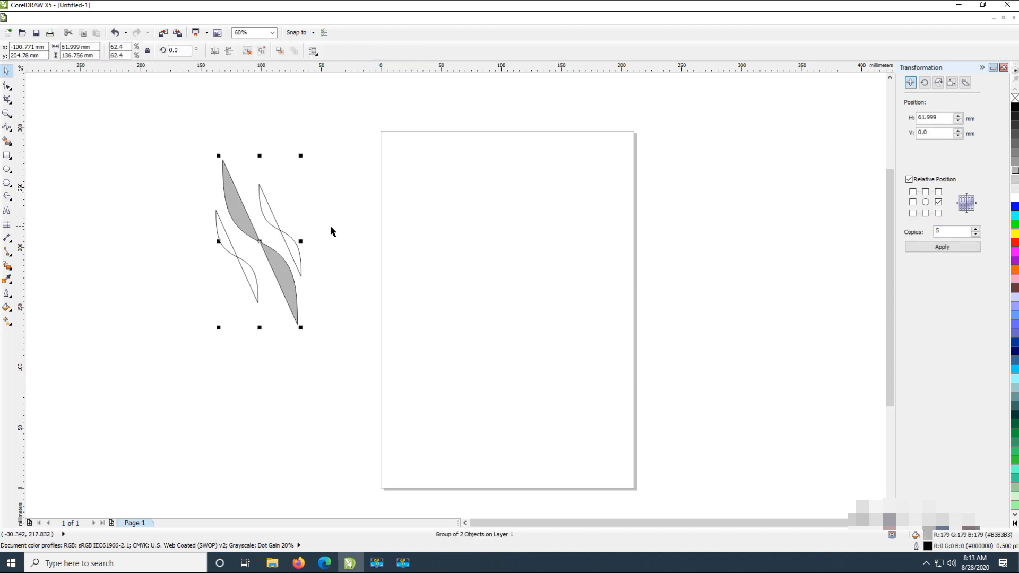
{"action": "left_click", "coordinate": [272, 222]}
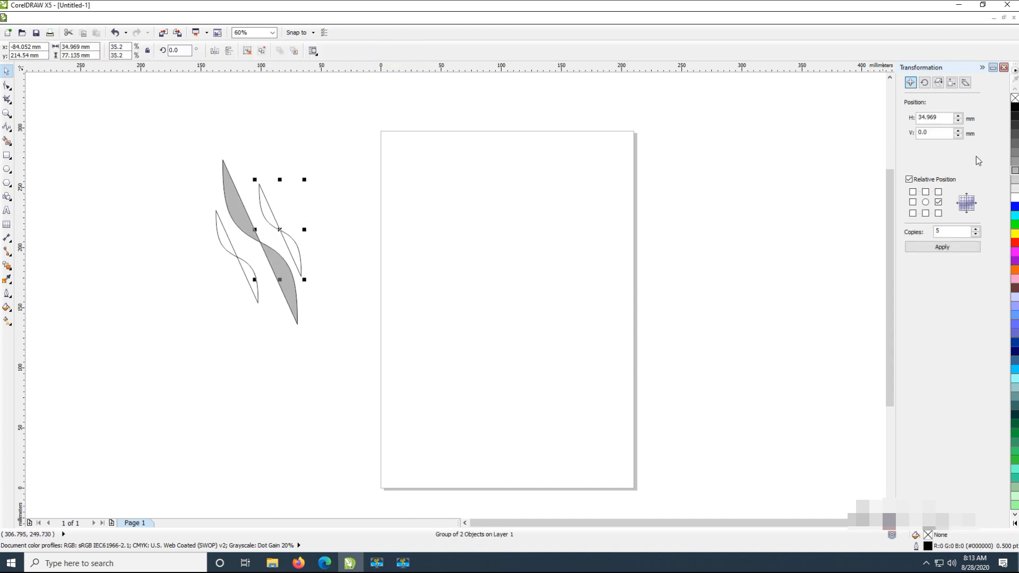
{"action": "left_click", "coordinate": [1014, 171]}
{"action": "left_click", "coordinate": [249, 268]}
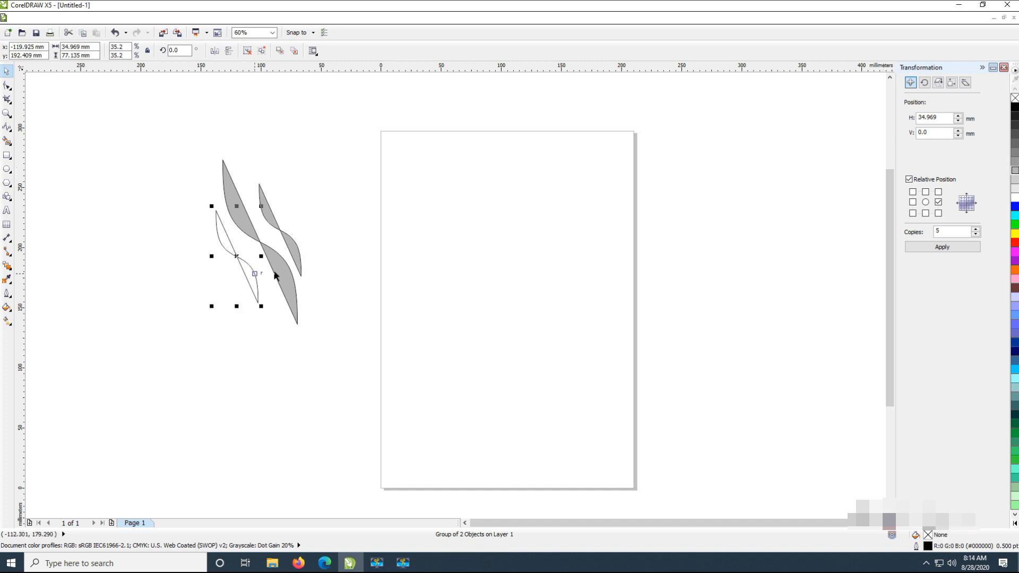
{"action": "left_click", "coordinate": [1014, 172]}
{"action": "left_click", "coordinate": [390, 182]}
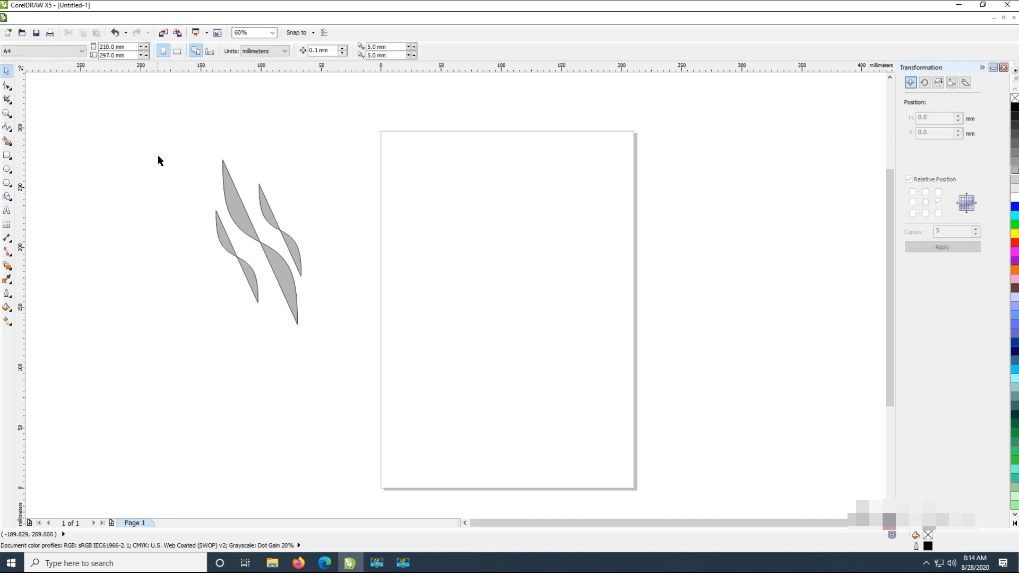
Step: Nudge the upper-right small leaf group slightly up and to the right, away from the large group
{"action": "left_click_drag", "start_coordinate": [155, 139], "coordinate": [270, 224]}
{"action": "left_click", "coordinate": [270, 223]}
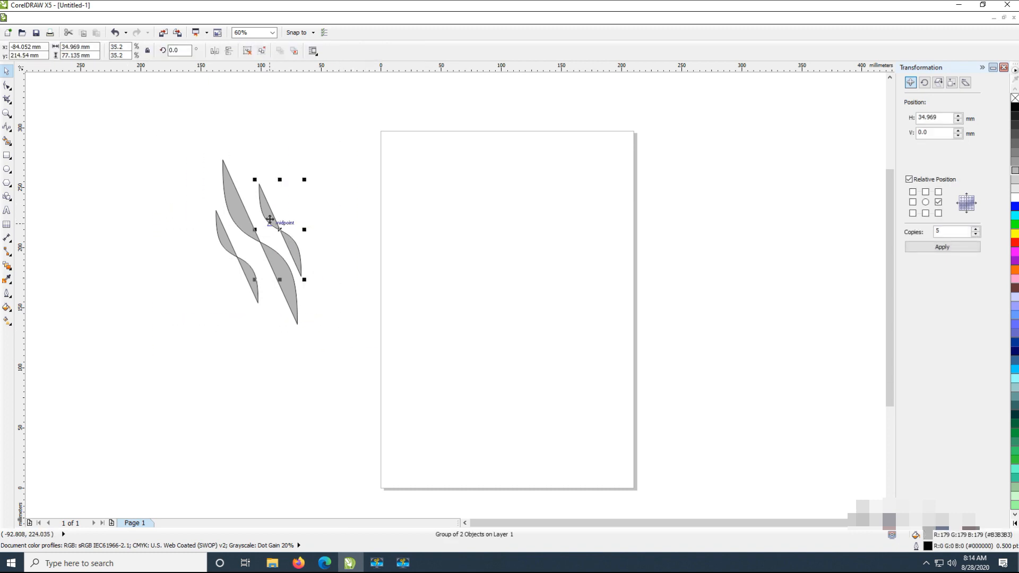
{"action": "key", "text": "Right"}
{"action": "key", "text": "Right"}
{"action": "key", "text": "Right"}
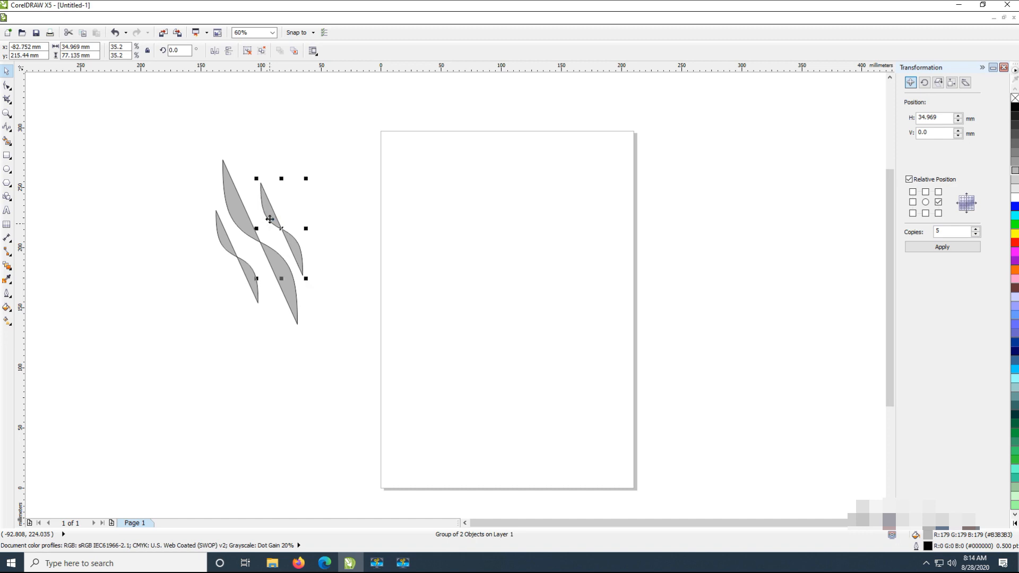
{"action": "key", "text": "Right"}
{"action": "key", "text": "Right"}
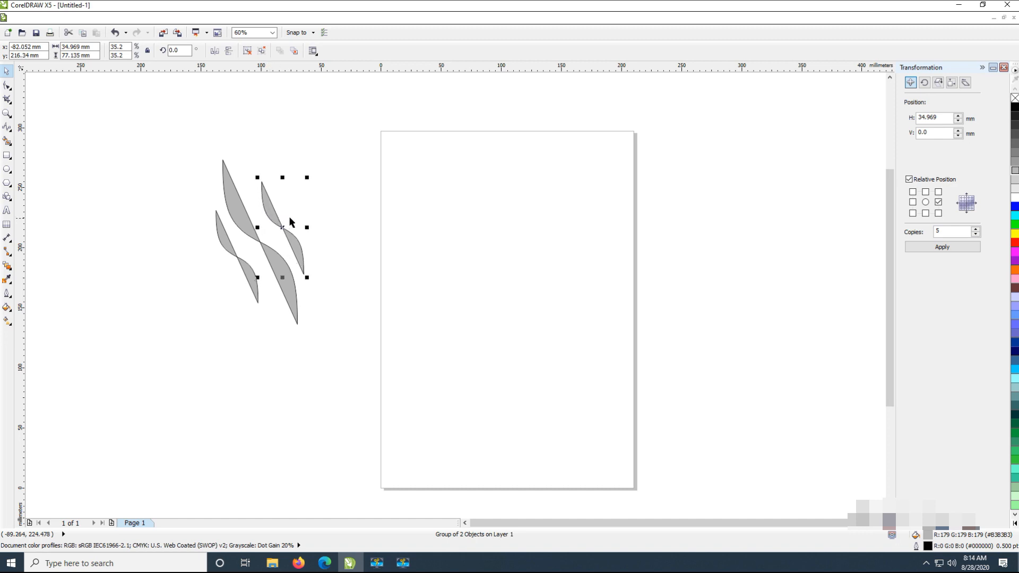
Step: Remove the outlines from all three gray leaf groups
{"action": "left_click_drag", "start_coordinate": [359, 358], "coordinate": [170, 114]}
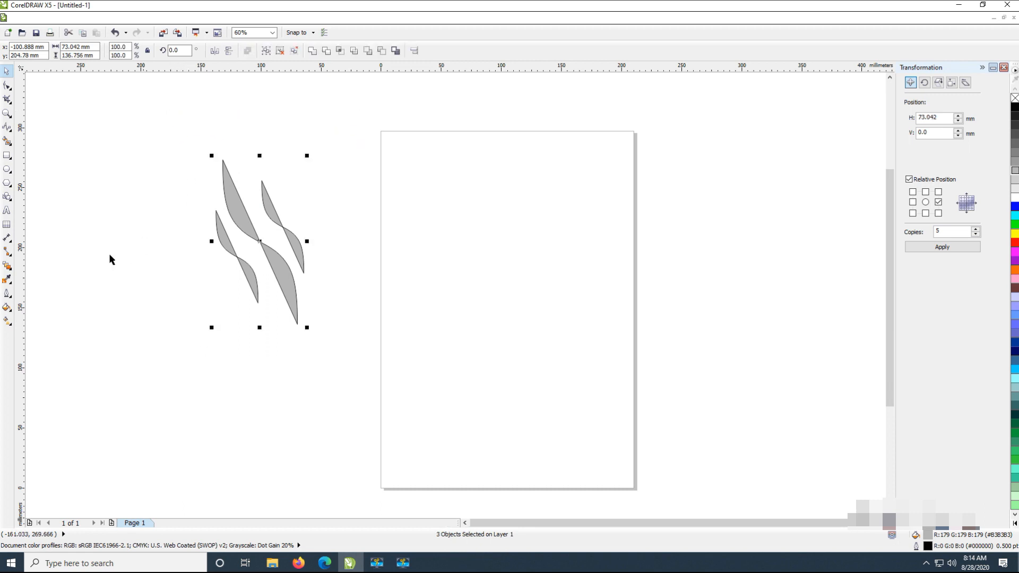
{"action": "left_click", "coordinate": [7, 293]}
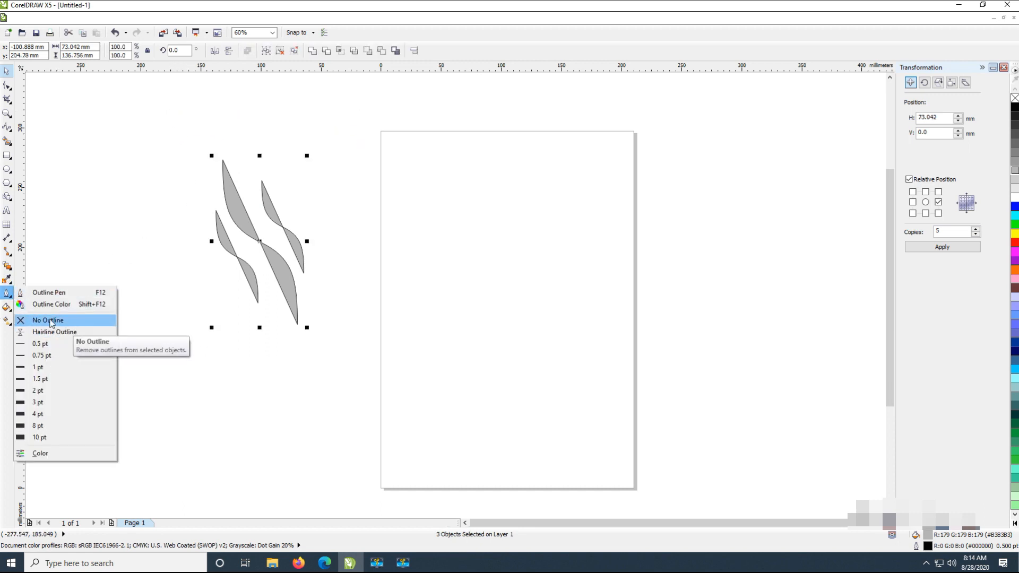
{"action": "left_click", "coordinate": [60, 321]}
{"action": "left_click", "coordinate": [385, 365]}
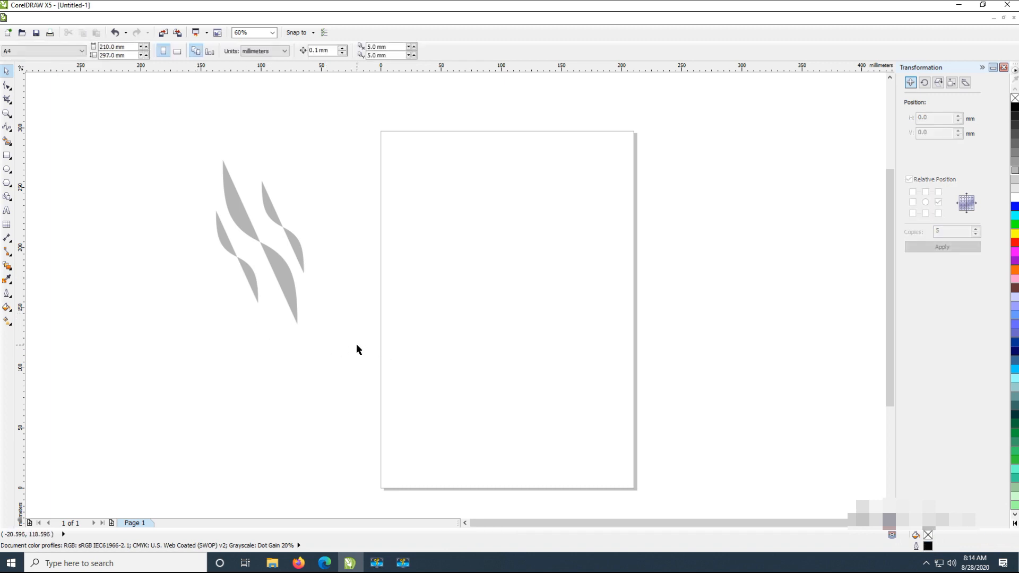
Step: Group the three gray leaf shapes together and move the new group about 43 mm to the left
{"action": "left_click_drag", "start_coordinate": [356, 350], "coordinate": [183, 143]}
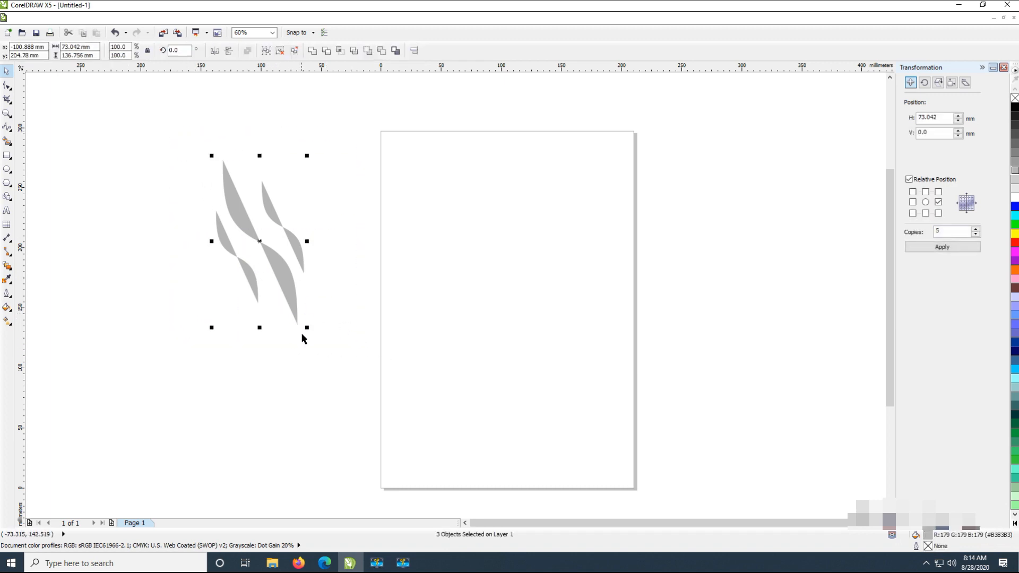
{"action": "right_click", "coordinate": [282, 268]}
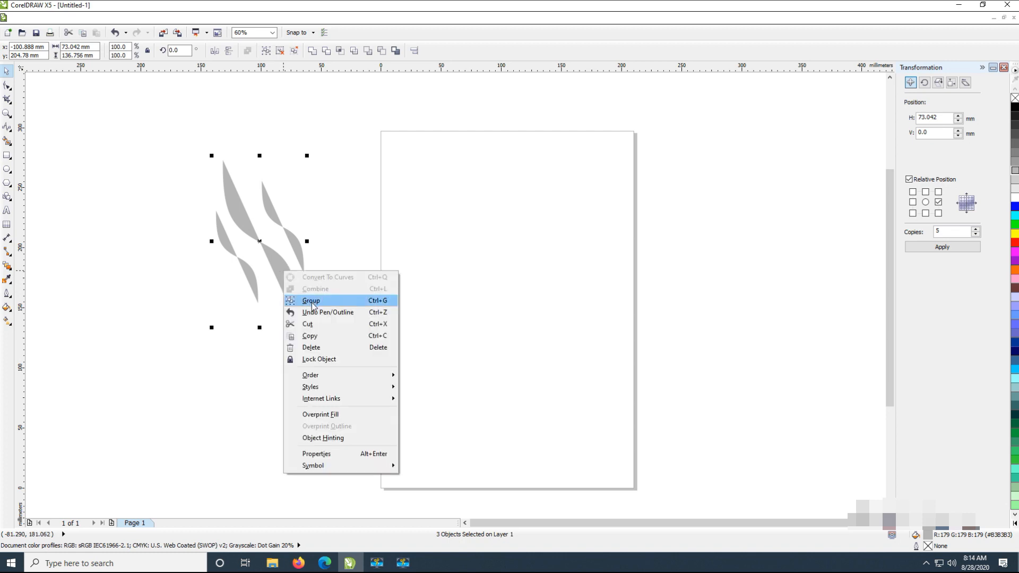
{"action": "left_click", "coordinate": [310, 298]}
{"action": "left_click_drag", "start_coordinate": [287, 276], "coordinate": [227, 309]}
{"action": "left_click", "coordinate": [264, 340]}
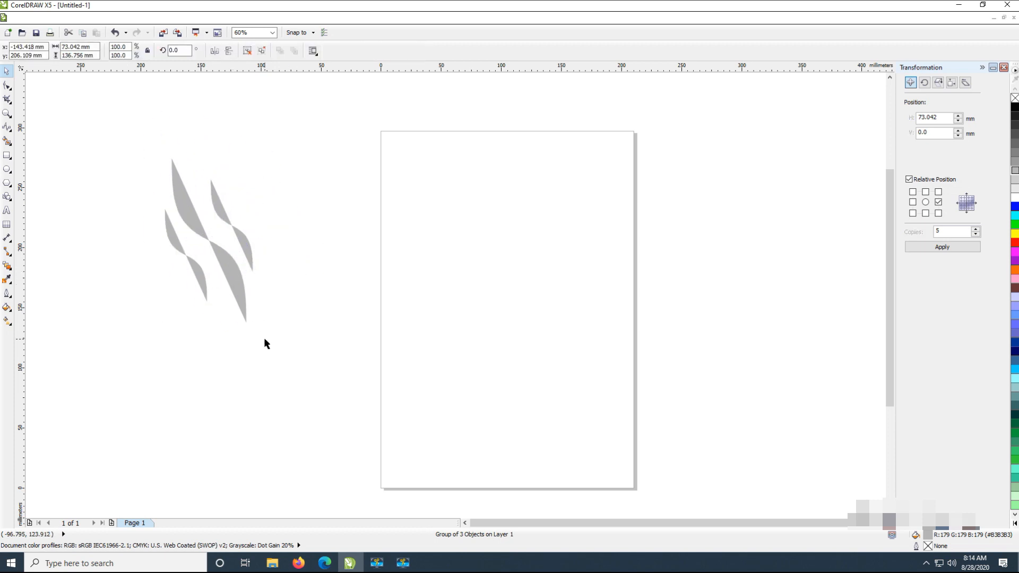
{"action": "left_click", "coordinate": [219, 255]}
{"action": "left_click", "coordinate": [300, 185]}
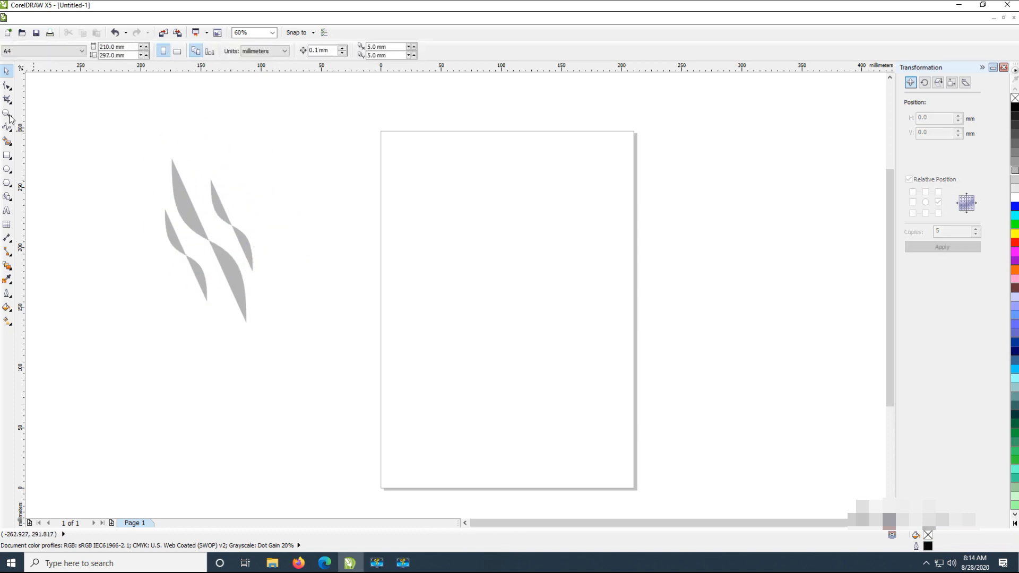
Step: Add the two-line artistic text BASKARA / GROUP below the leaves, with BASKARA in Broadway and GROUP in Bodoni MT Black
{"action": "left_click", "coordinate": [134, 327]}
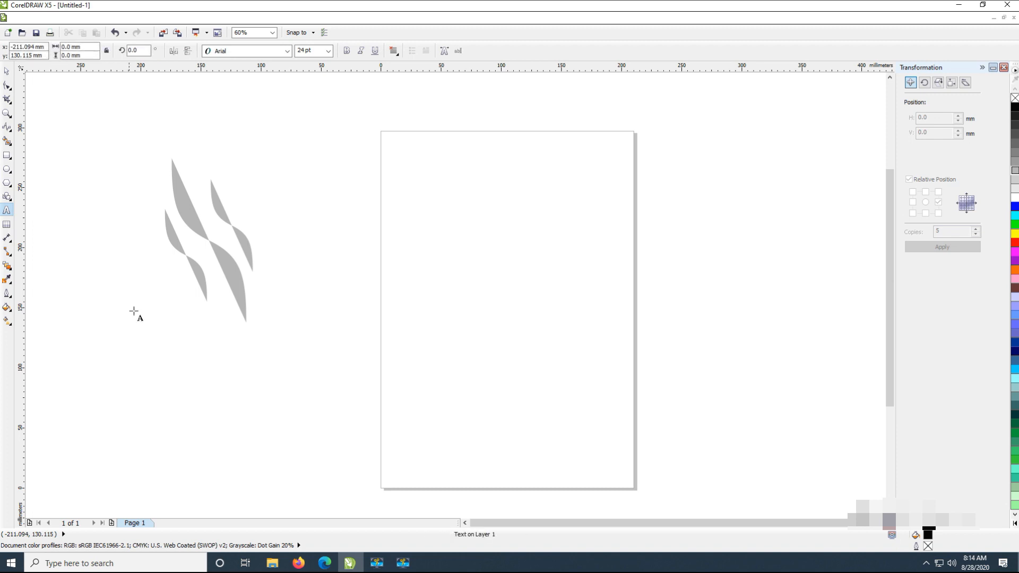
{"action": "type", "text": "BASKARA"}
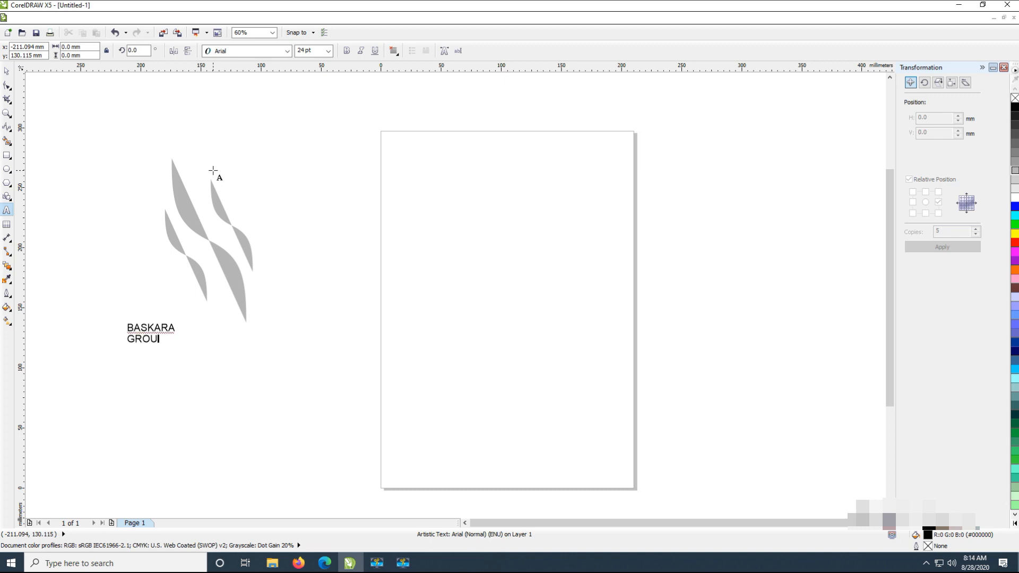
{"action": "mouse_move", "coordinate": [127, 325]}
{"action": "left_mouse_down"}
{"action": "mouse_move", "coordinate": [175, 344]}
{"action": "mouse_move", "coordinate": [176, 327]}
{"action": "mouse_move", "coordinate": [136, 314]}
{"action": "left_mouse_up"}
{"action": "left_click", "coordinate": [172, 330]}
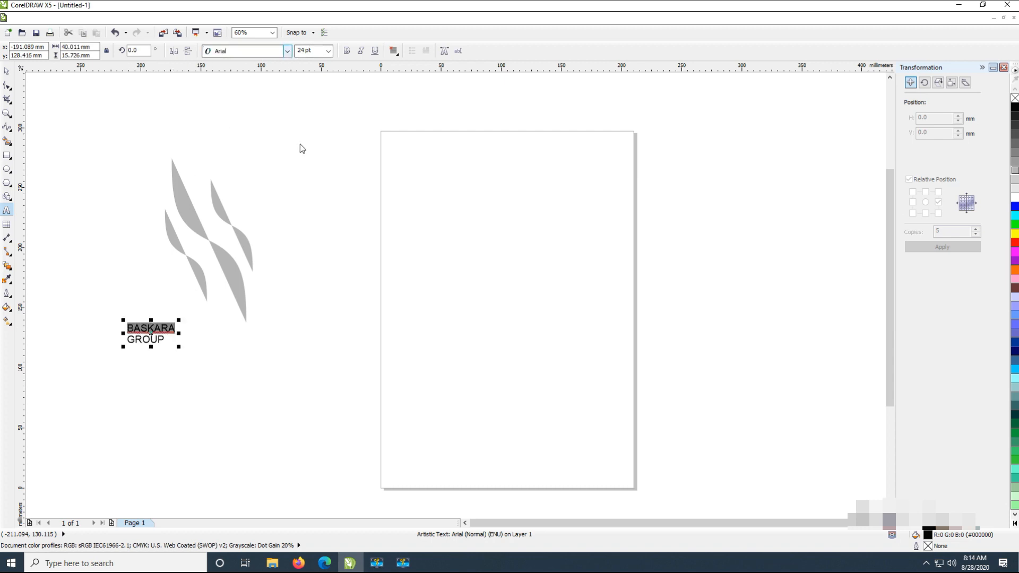
{"action": "left_click", "coordinate": [287, 51]}
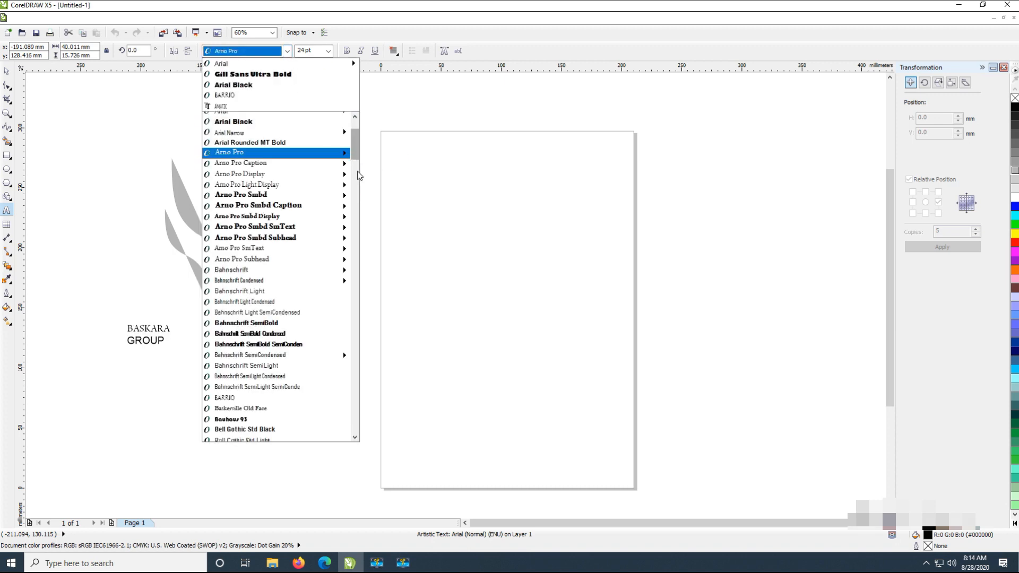
{"action": "left_click_drag", "start_coordinate": [355, 156], "coordinate": [342, 199]}
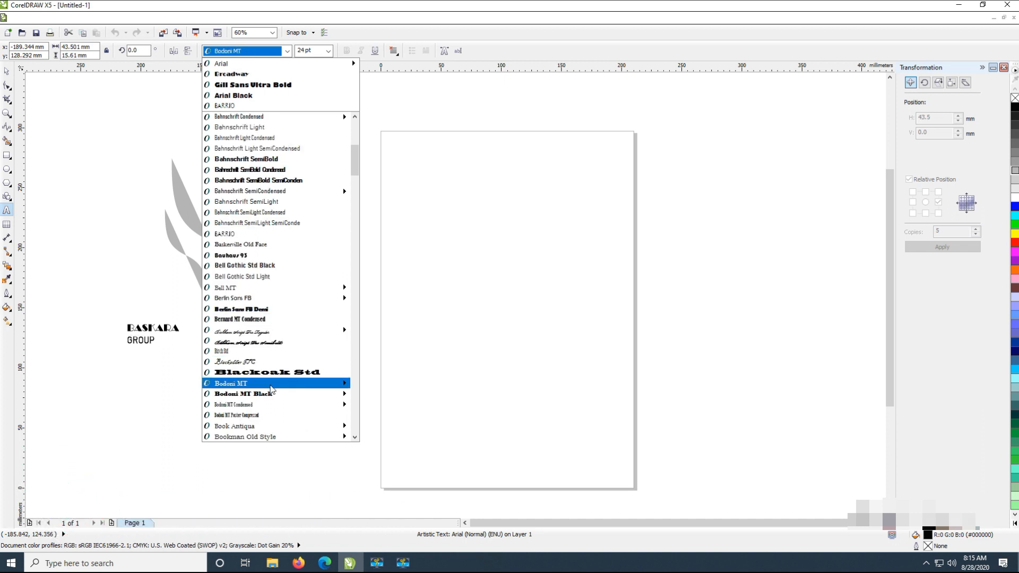
{"action": "left_click", "coordinate": [256, 394]}
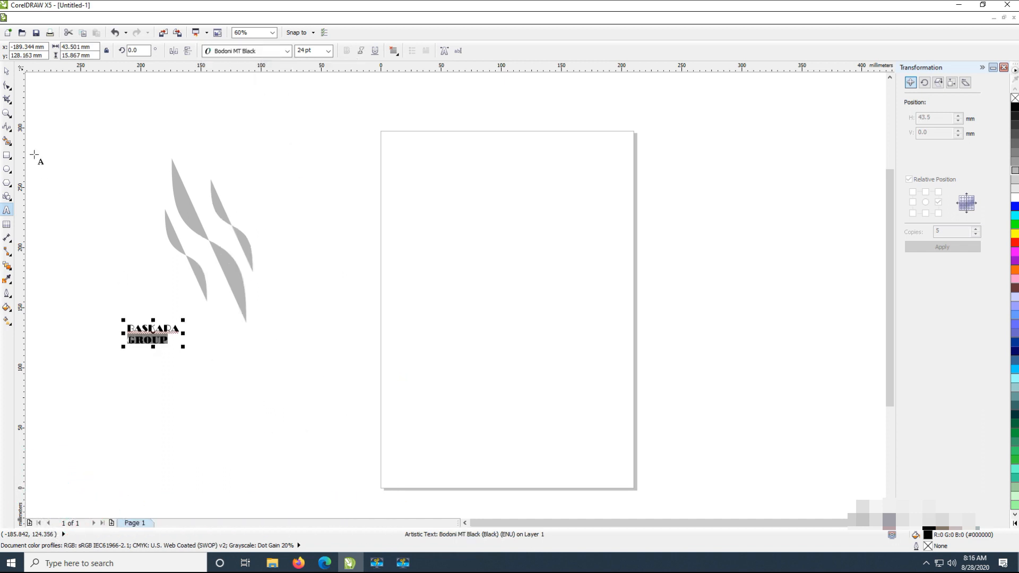
Step: Move the two-line text to the right so it sits just under the leaf ornament
{"action": "left_click", "coordinate": [7, 71]}
{"action": "left_click", "coordinate": [160, 329]}
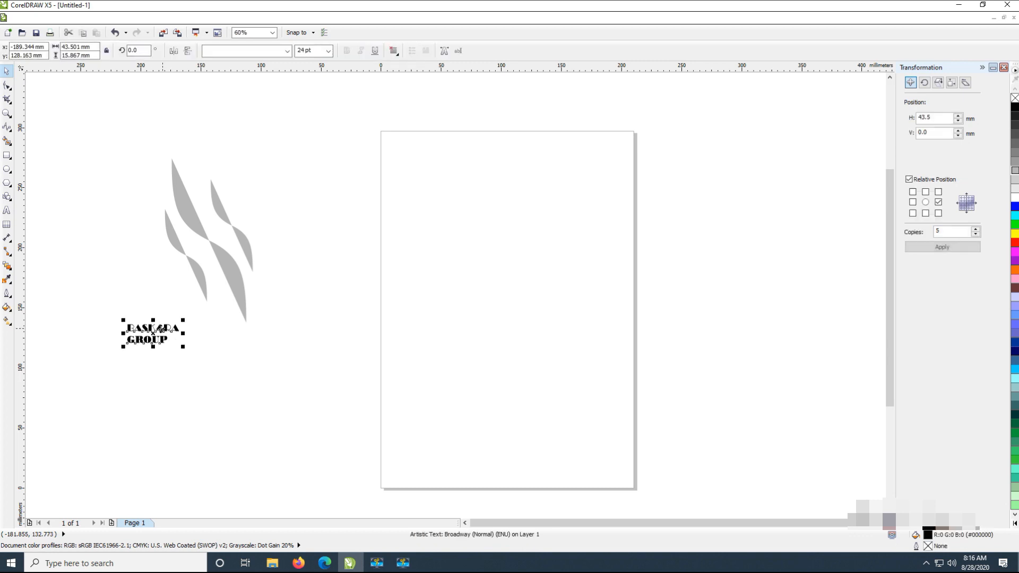
{"action": "mouse_move", "coordinate": [161, 329]}
{"action": "left_mouse_down"}
{"action": "mouse_move", "coordinate": [220, 334]}
{"action": "mouse_move", "coordinate": [178, 329]}
{"action": "left_mouse_up"}
{"action": "left_click", "coordinate": [214, 332]}
Step: Set the font size of BASKARA to 48 pt and of GROUP to 36 pt
{"action": "double_click", "coordinate": [215, 332]}
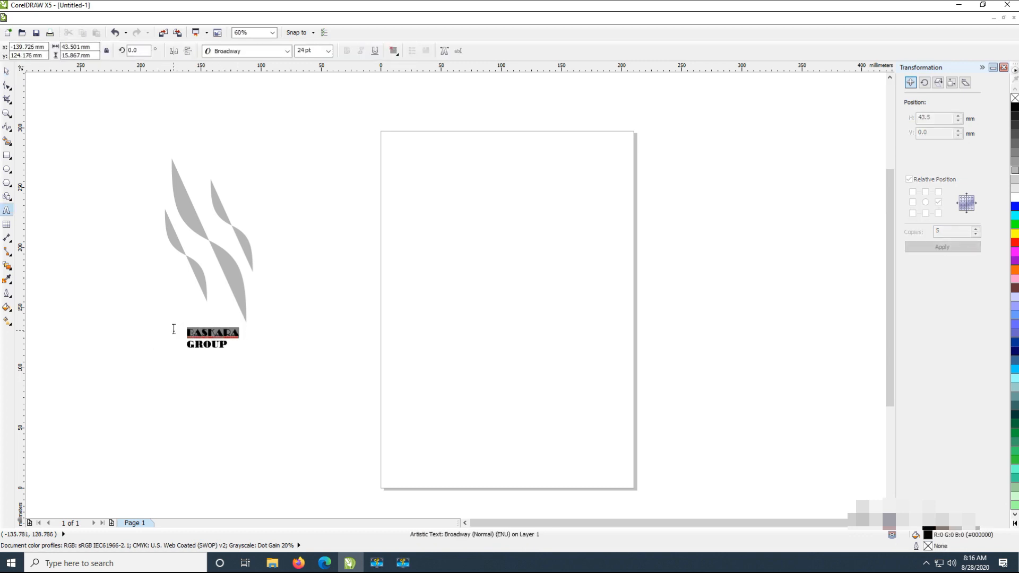
{"action": "left_click", "coordinate": [329, 51]}
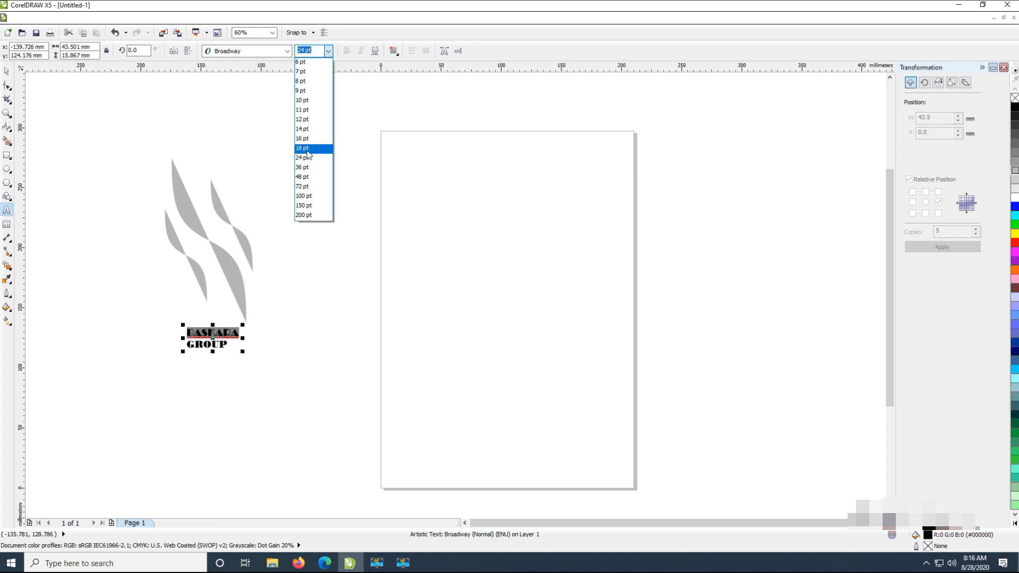
{"action": "left_click", "coordinate": [313, 180]}
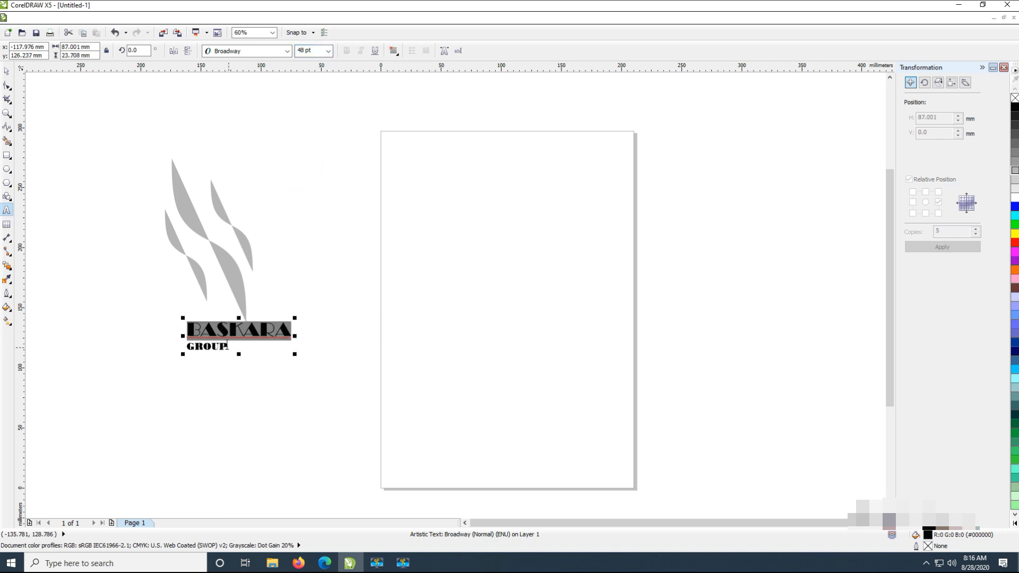
{"action": "left_click_drag", "start_coordinate": [229, 348], "coordinate": [185, 344]}
{"action": "left_click", "coordinate": [303, 51]}
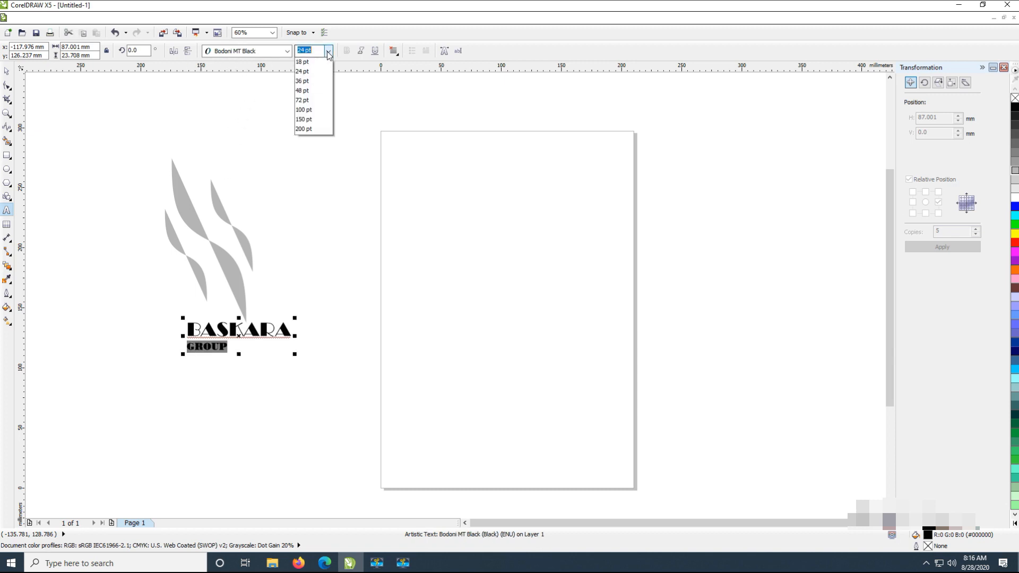
{"action": "left_click", "coordinate": [302, 111]}
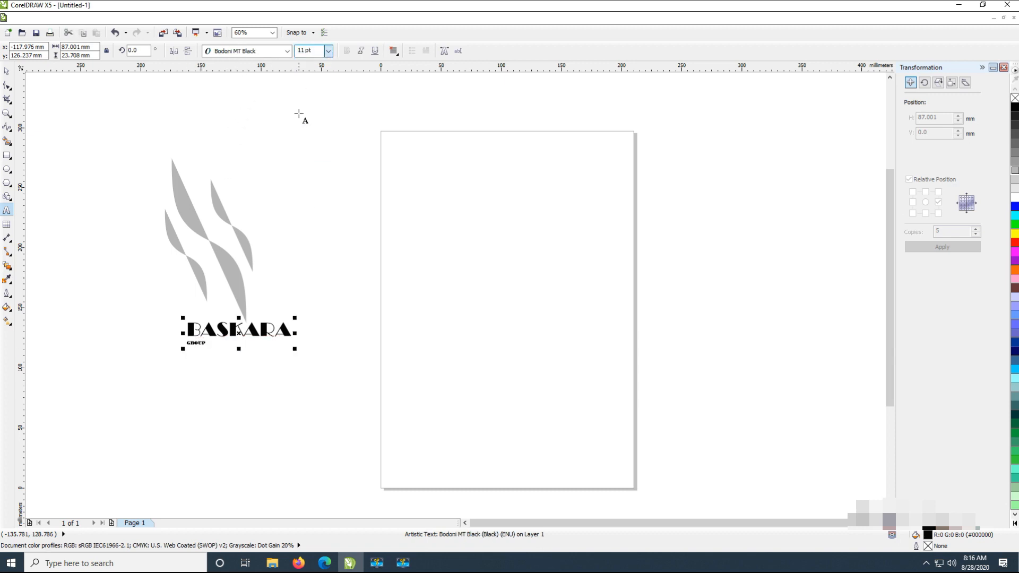
{"action": "left_click", "coordinate": [312, 51]}
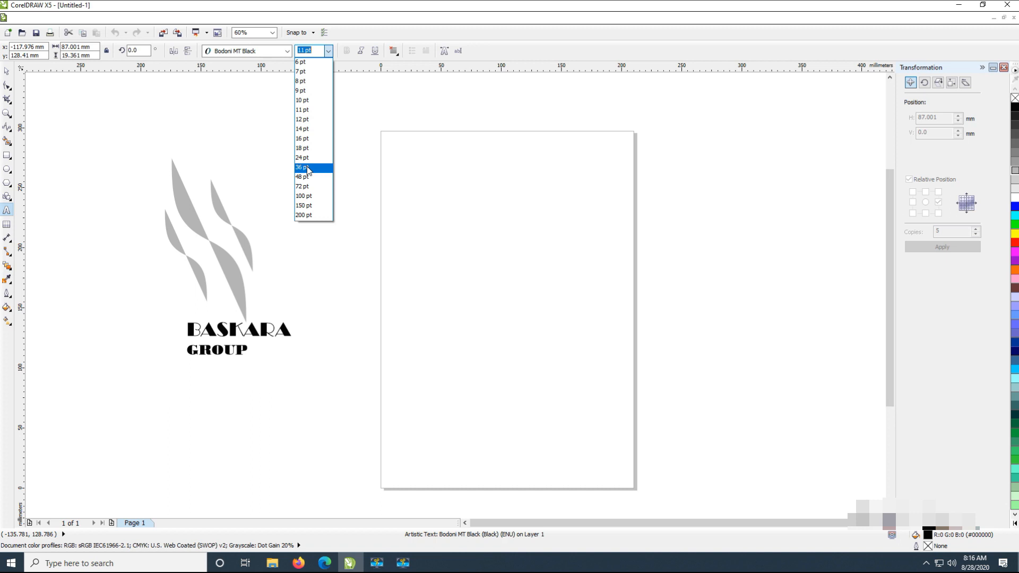
{"action": "left_click", "coordinate": [302, 167]}
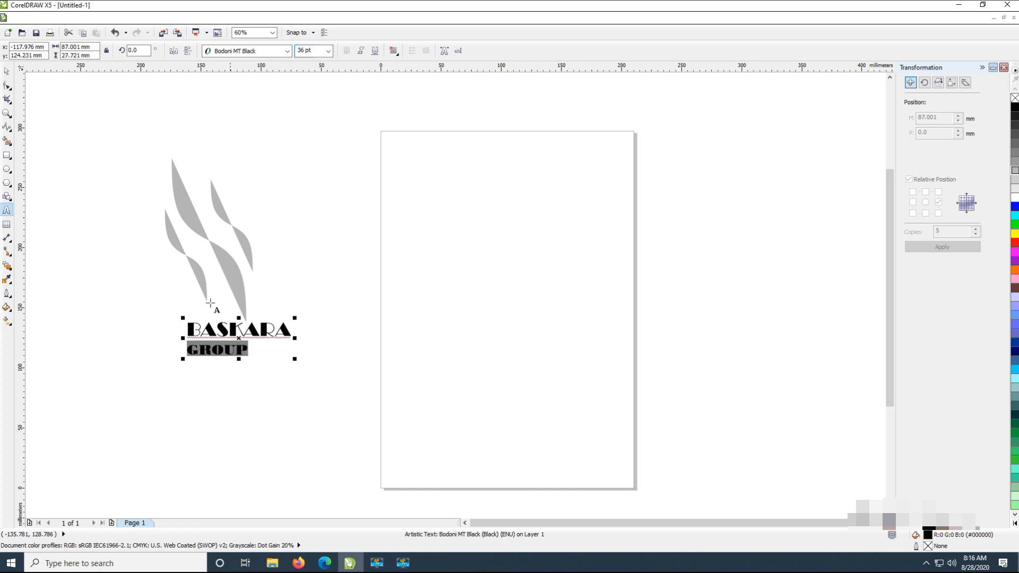
Step: Center-align the two text lines and shift the text down and left to sit centered beneath the leaves
{"action": "left_click", "coordinate": [397, 54]}
{"action": "left_click", "coordinate": [405, 86]}
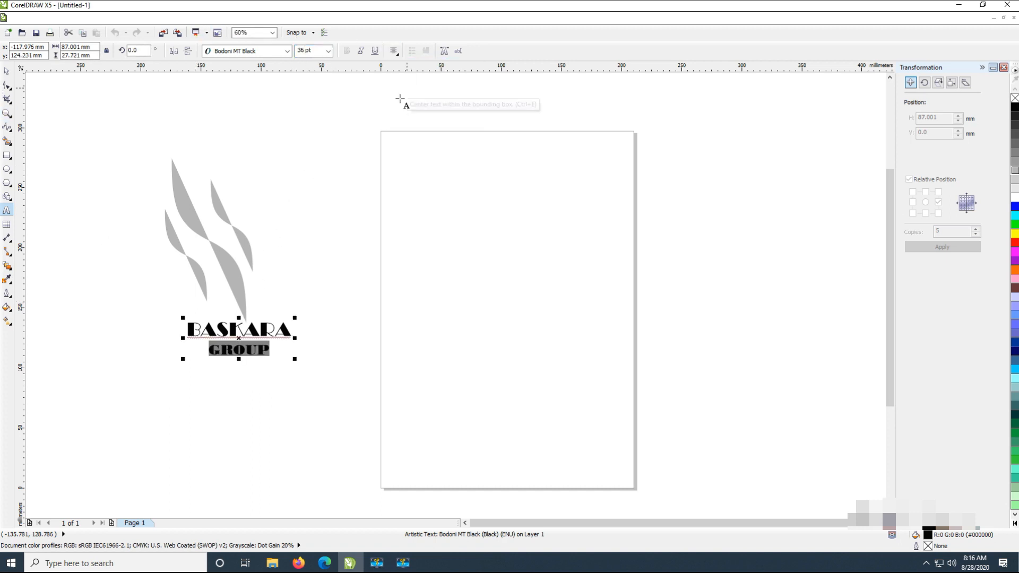
{"action": "left_click", "coordinate": [7, 70]}
{"action": "left_click", "coordinate": [279, 364]}
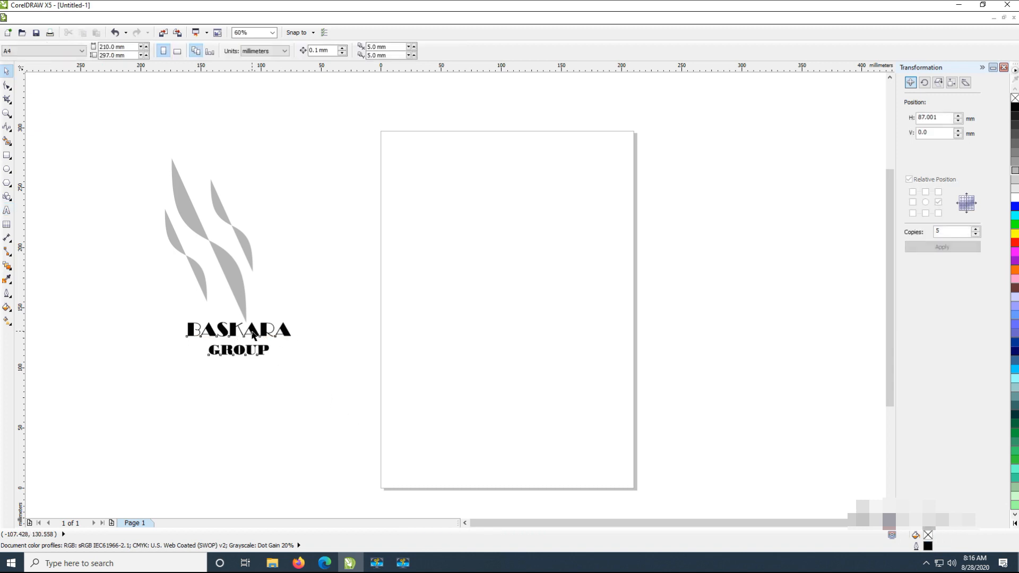
{"action": "mouse_move", "coordinate": [252, 335]}
{"action": "left_mouse_down"}
{"action": "mouse_move", "coordinate": [233, 351]}
{"action": "mouse_move", "coordinate": [248, 341]}
{"action": "left_mouse_up"}
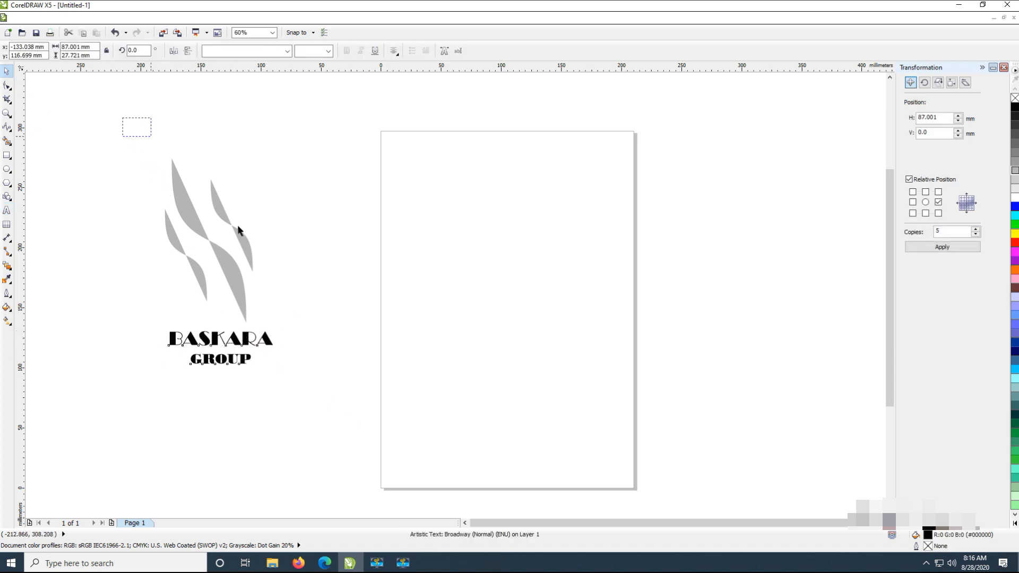
Step: Group the leaf ornament and the BASKARA GROUP text into one logo
{"action": "left_click_drag", "start_coordinate": [151, 137], "coordinate": [316, 481]}
{"action": "right_click", "coordinate": [233, 285]}
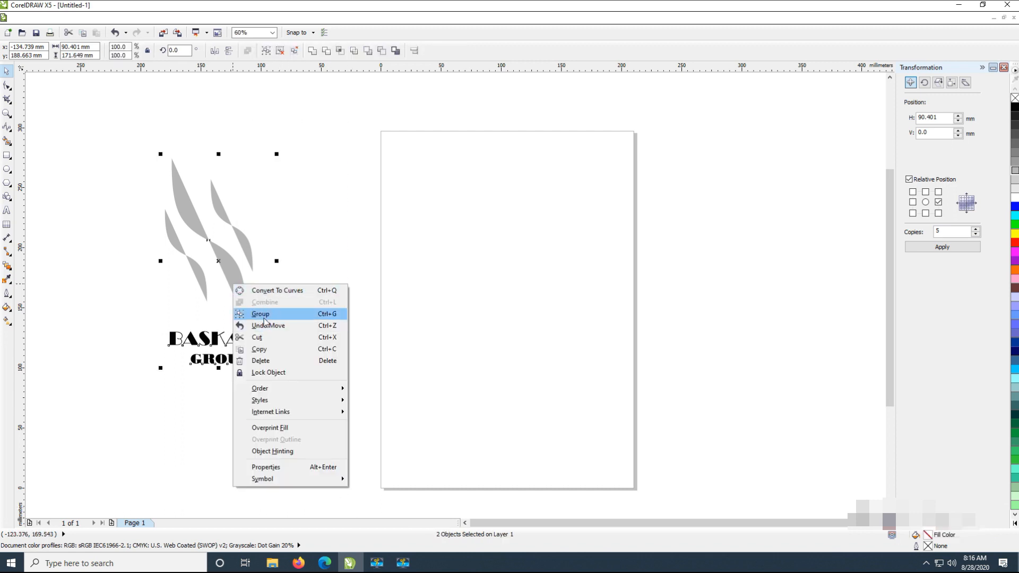
{"action": "left_click", "coordinate": [264, 318]}
{"action": "left_click", "coordinate": [377, 285]}
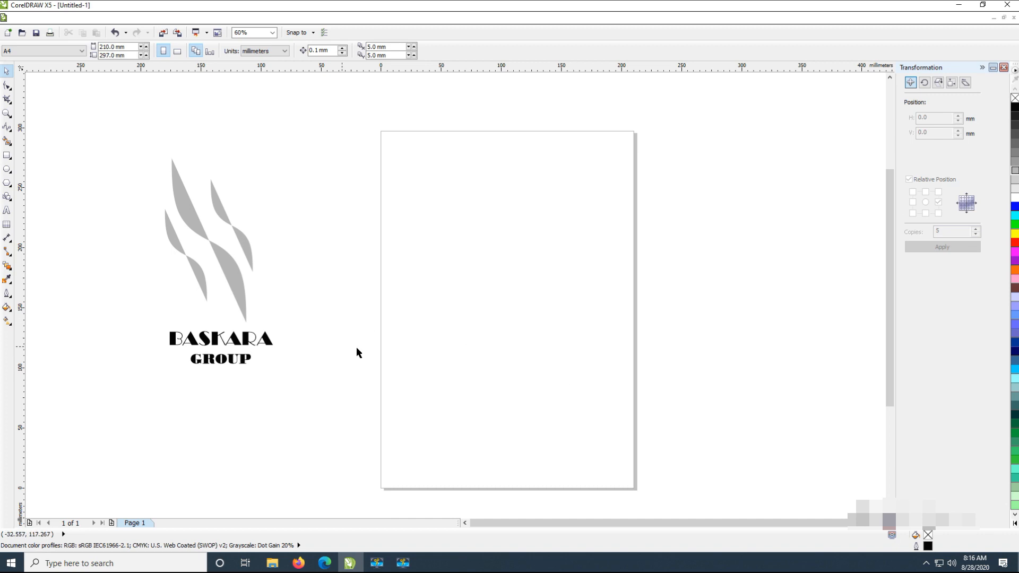
Step: Move the grouped logo onto the upper part of the A4 page, near its horizontal middle
{"action": "left_click_drag", "start_coordinate": [332, 414], "coordinate": [122, 130]}
{"action": "left_click", "coordinate": [320, 260]}
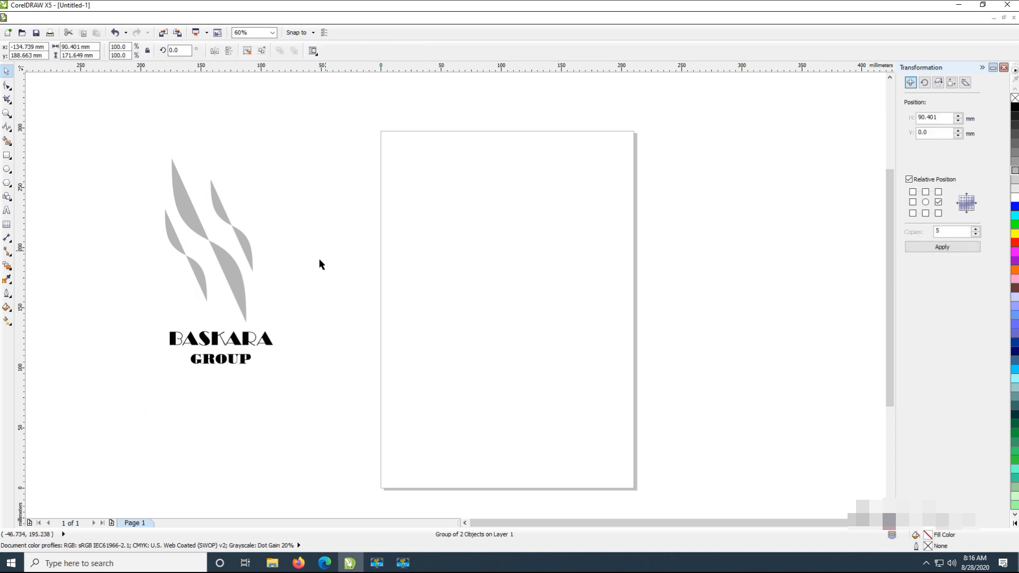
{"action": "left_click_drag", "start_coordinate": [190, 225], "coordinate": [469, 214]}
{"action": "left_click", "coordinate": [591, 309]}
{"action": "left_click", "coordinate": [507, 326]}
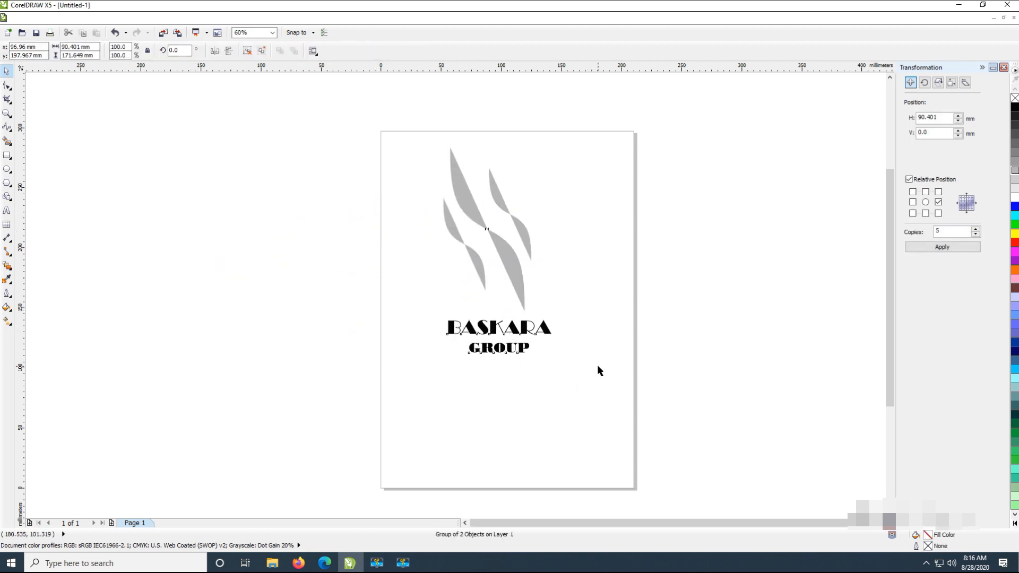
{"action": "left_click", "coordinate": [596, 364]}
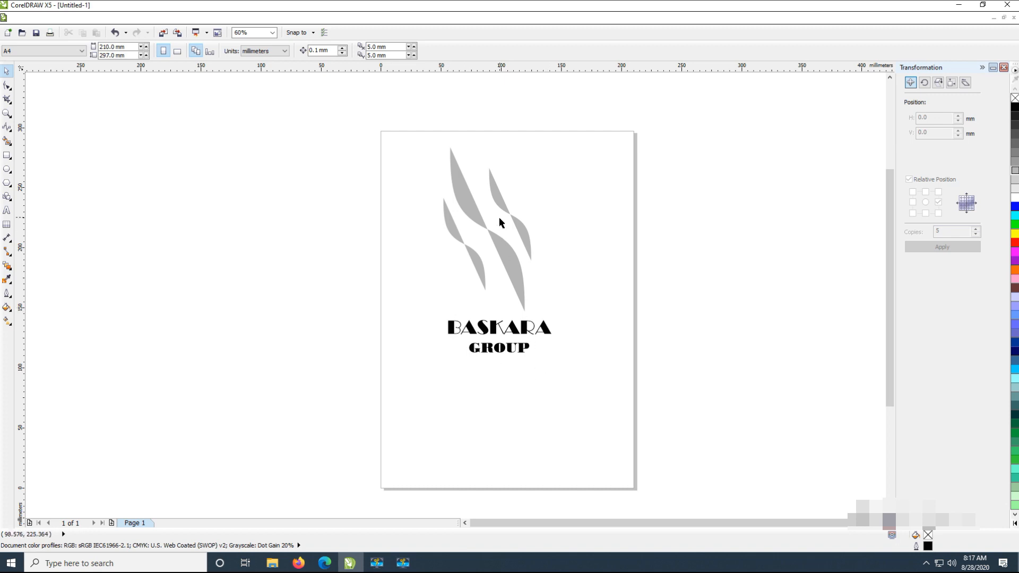
{"action": "left_click", "coordinate": [478, 215]}
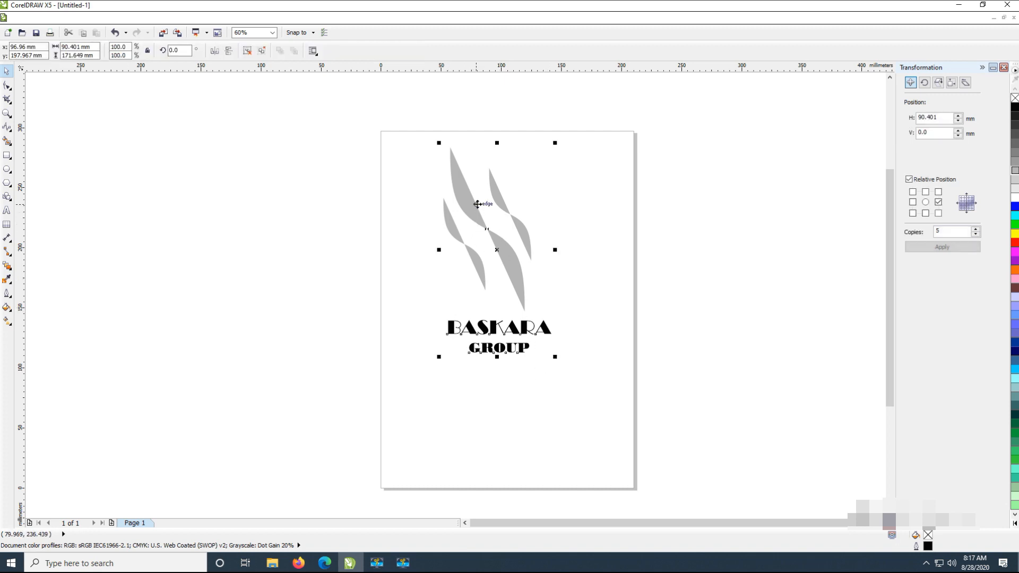
{"action": "left_click", "coordinate": [532, 418]}
{"action": "left_click", "coordinate": [501, 250]}
{"action": "left_click", "coordinate": [576, 410]}
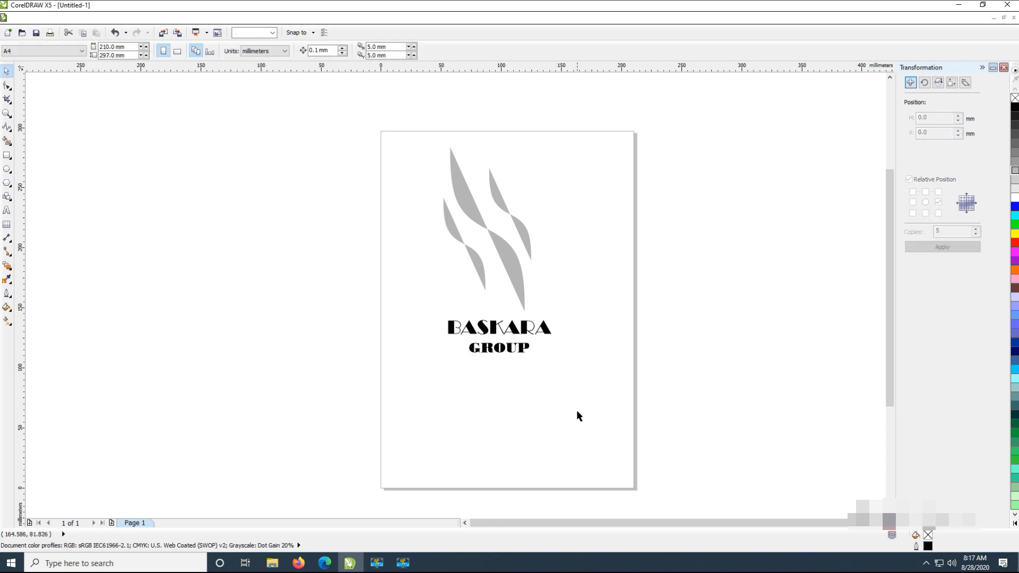
{"action": "left_click", "coordinate": [507, 266]}
{"action": "left_click", "coordinate": [513, 422]}
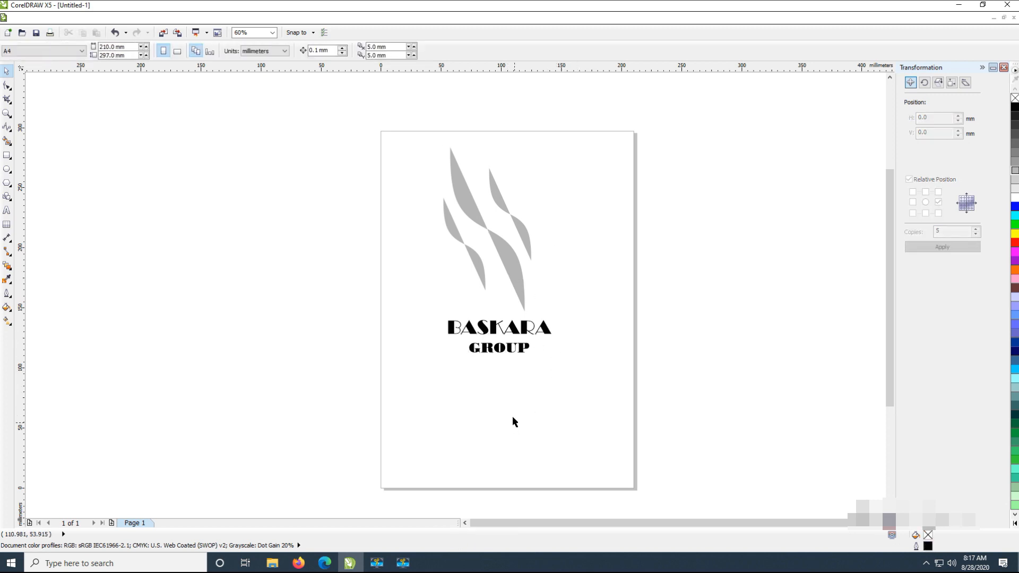
{"action": "left_click", "coordinate": [501, 258]}
{"action": "left_click", "coordinate": [288, 238]}
Step: Move the logo off the page into the empty area just left of it
{"action": "left_click", "coordinate": [462, 198]}
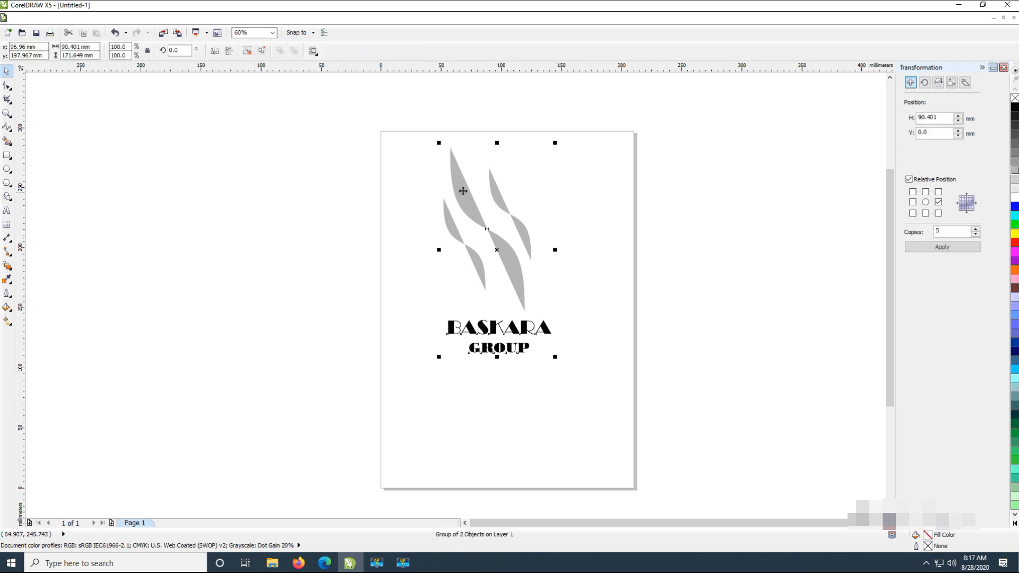
{"action": "left_click_drag", "start_coordinate": [462, 198], "coordinate": [277, 182]}
{"action": "left_click", "coordinate": [392, 348]}
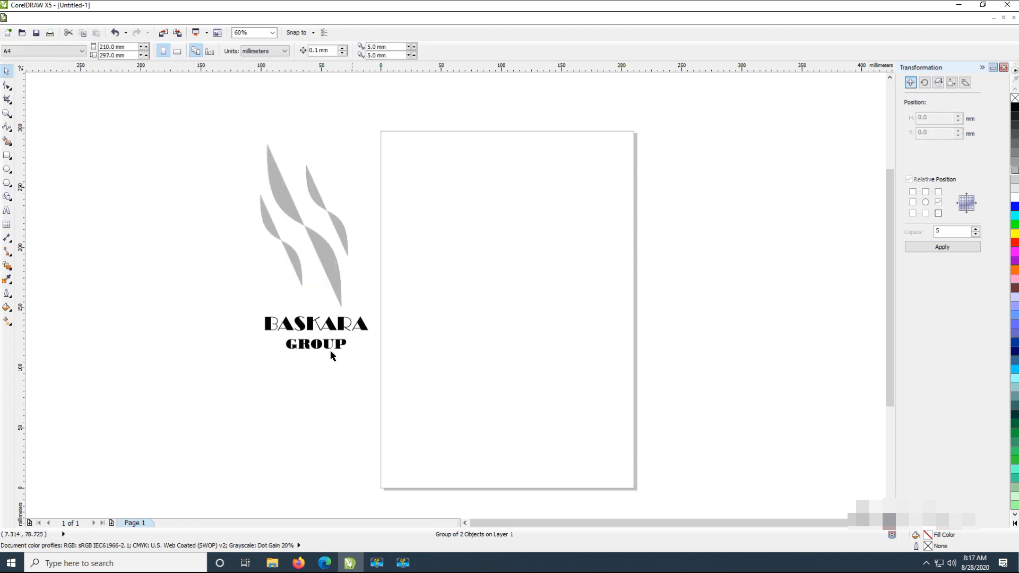
Step: Scale the logo group down proportionally to about 85% from its lower-right corner
{"action": "left_click", "coordinate": [329, 347]}
{"action": "left_click_drag", "start_coordinate": [370, 346], "coordinate": [358, 323]}
{"action": "left_click", "coordinate": [374, 309]}
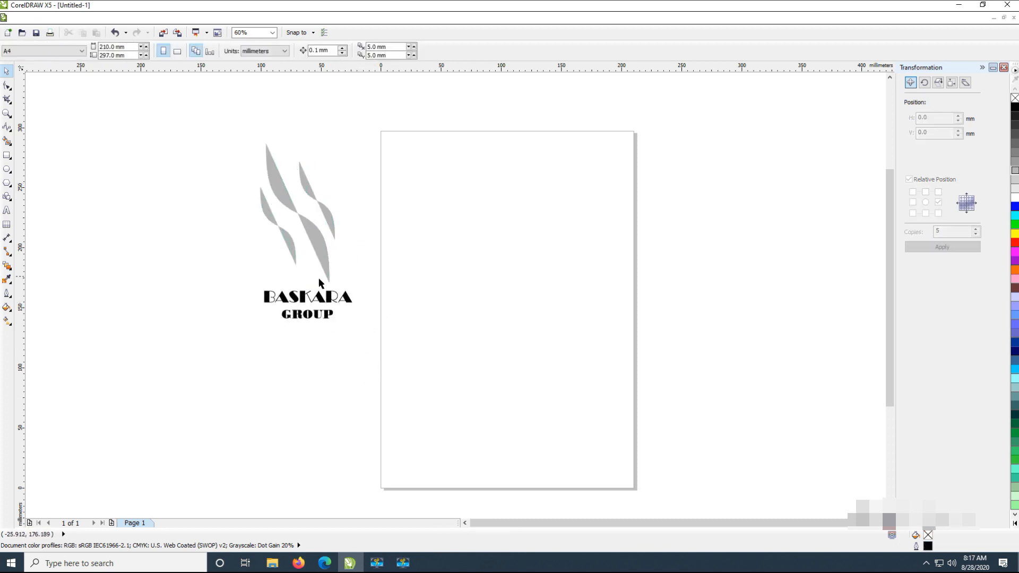
{"action": "left_click", "coordinate": [318, 245]}
{"action": "left_click", "coordinate": [357, 245]}
{"action": "left_click_drag", "start_coordinate": [363, 338], "coordinate": [241, 98]}
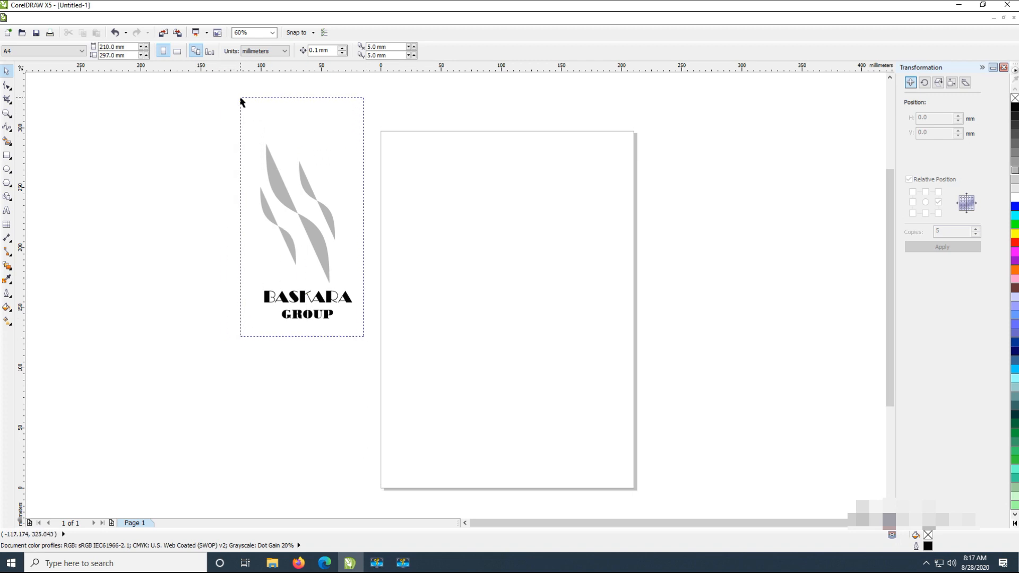
{"action": "mouse_move", "coordinate": [240, 99]}
{"action": "left_mouse_down"}
{"action": "mouse_move", "coordinate": [241, 129]}
{"action": "mouse_move", "coordinate": [237, 118]}
{"action": "left_mouse_up"}
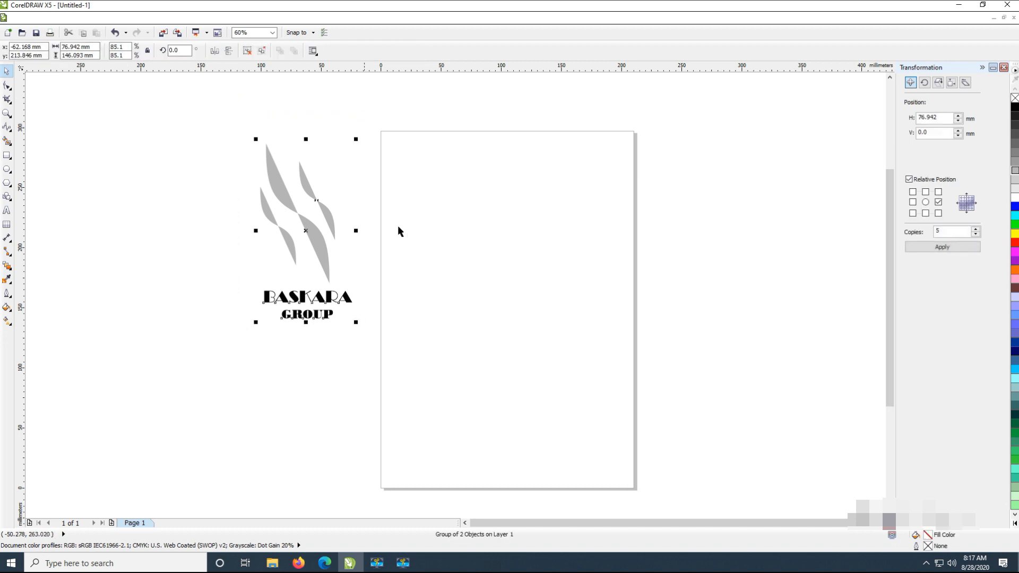
{"action": "left_click", "coordinate": [430, 282]}
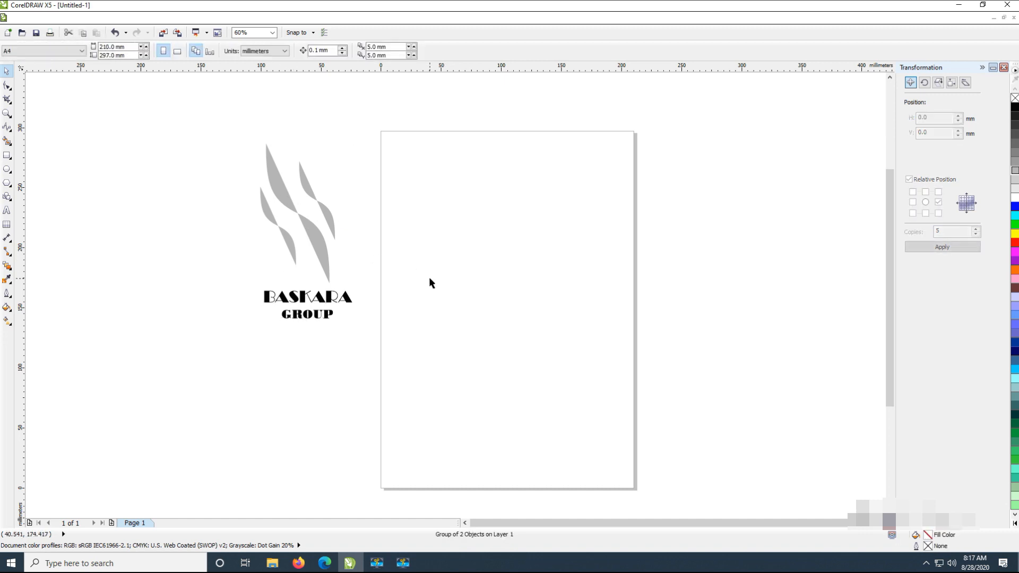